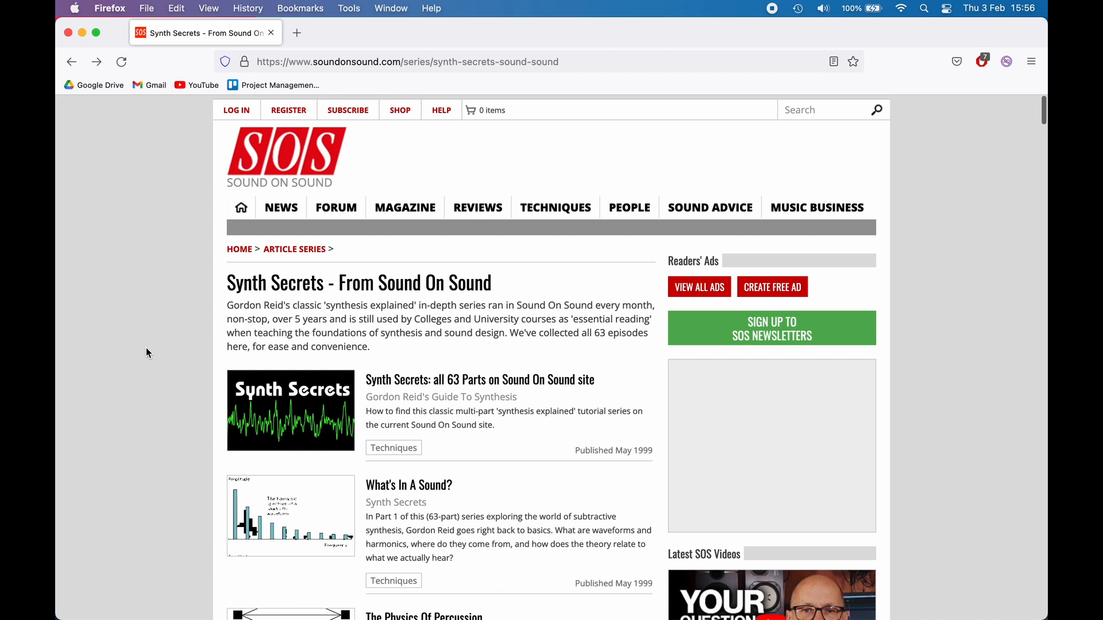
Browse the Synth Secrets series list on the Sound On Sound site, looking over its synthesis and drum synthesis articles.
scroll(147, 351, down, 6)
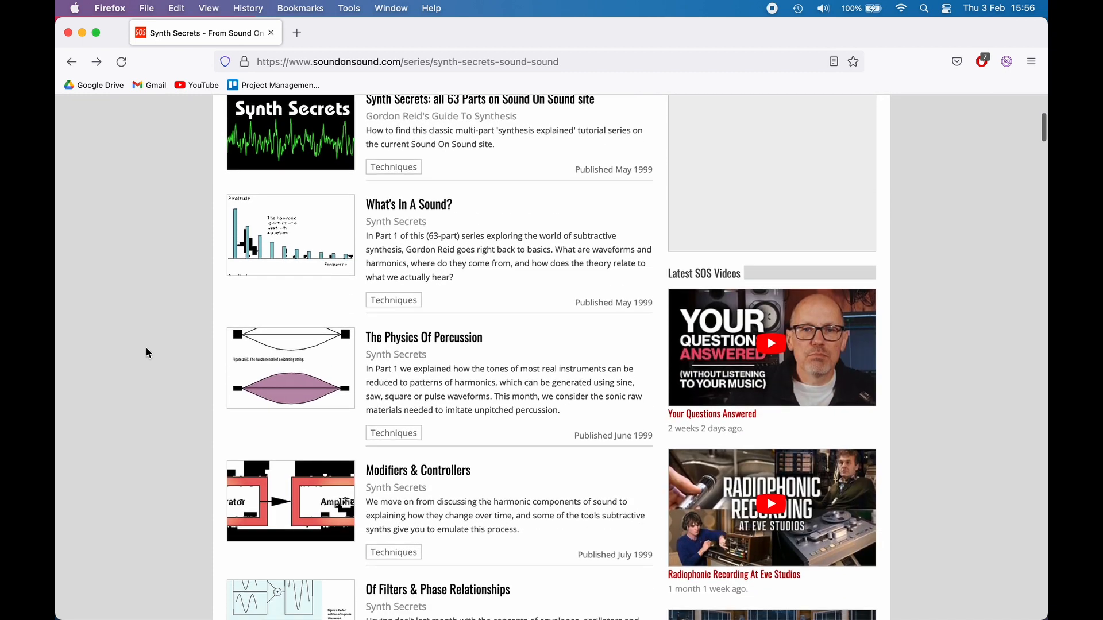
scroll(146, 349, down, 10)
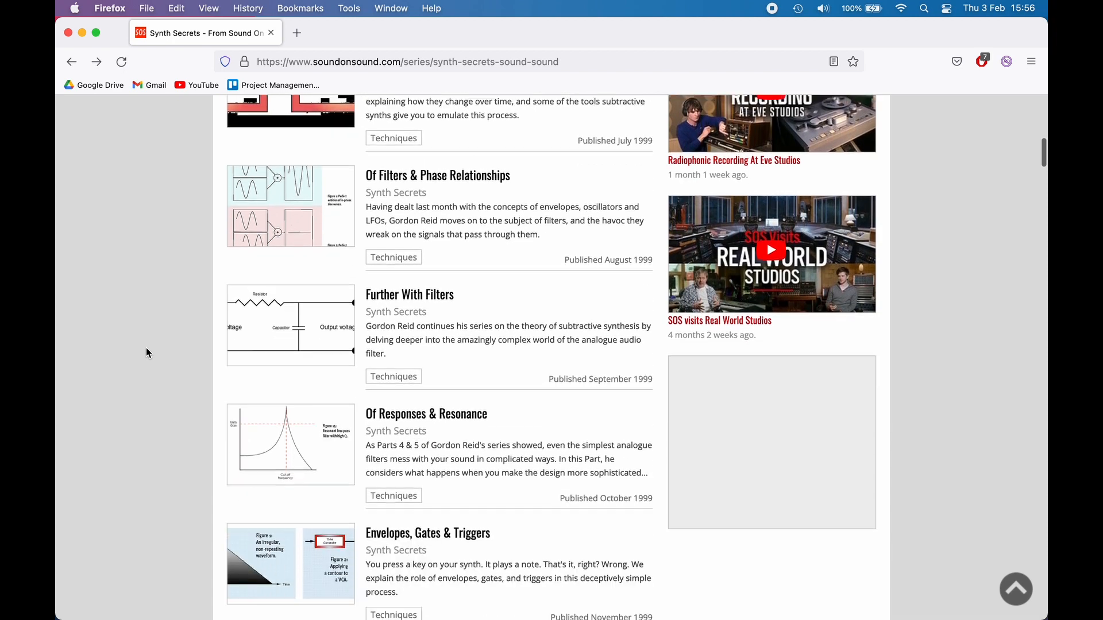
scroll(147, 353, down, 12)
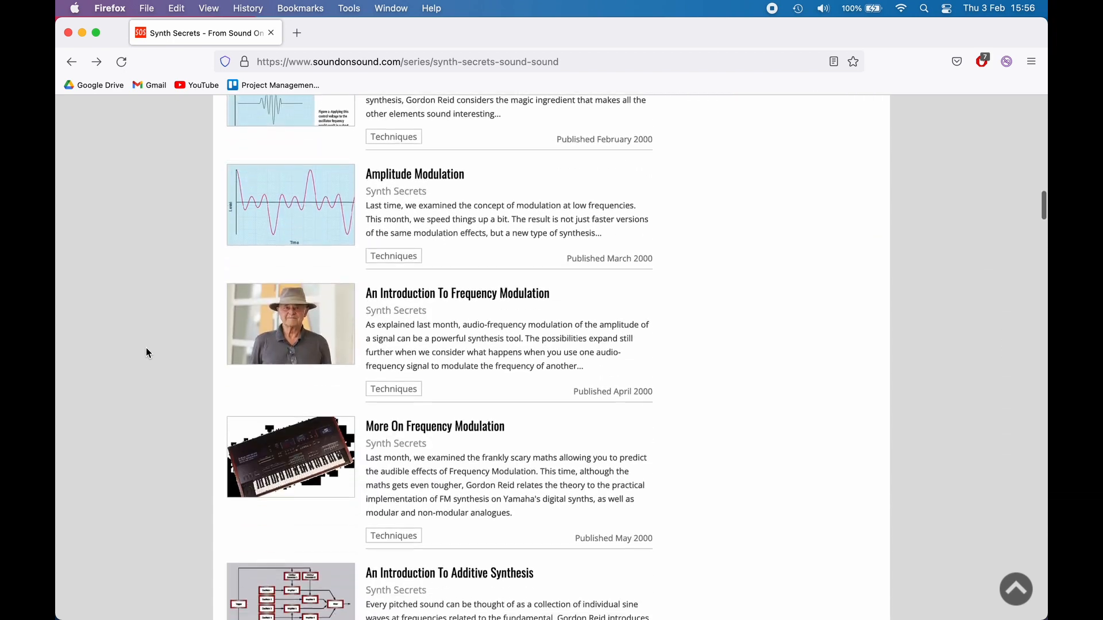
scroll(147, 349, down, 15)
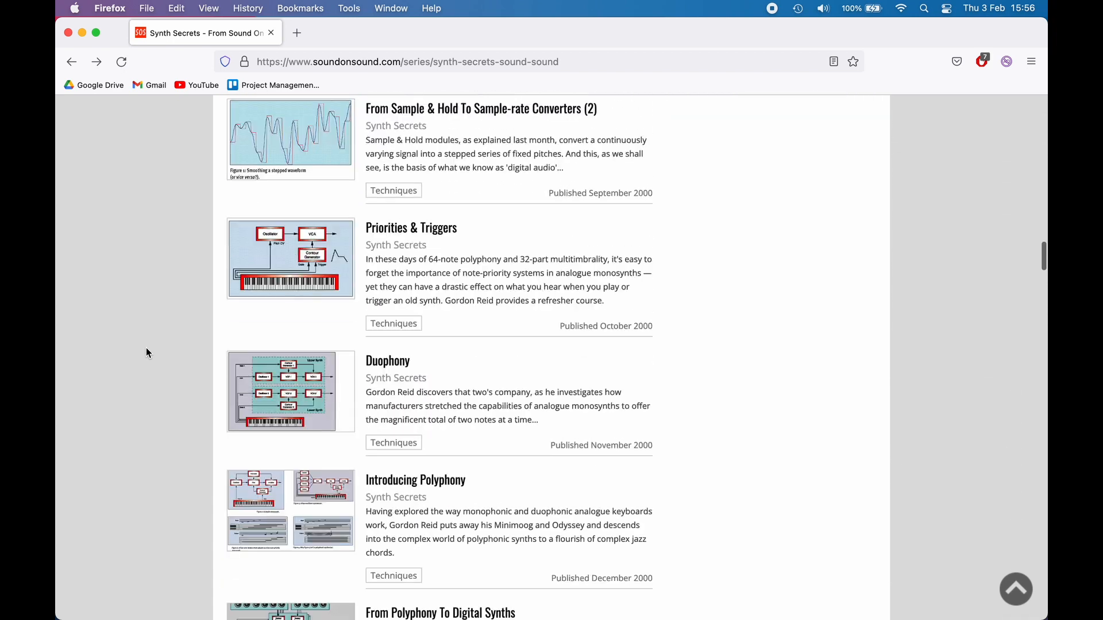
scroll(145, 353, down, 15)
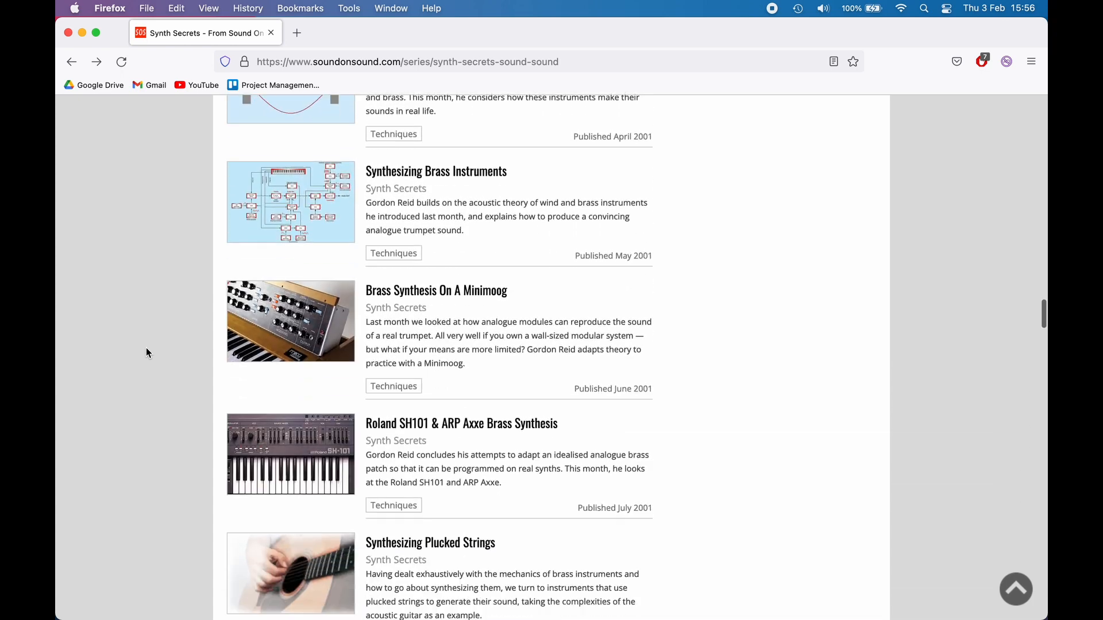
scroll(146, 353, down, 15)
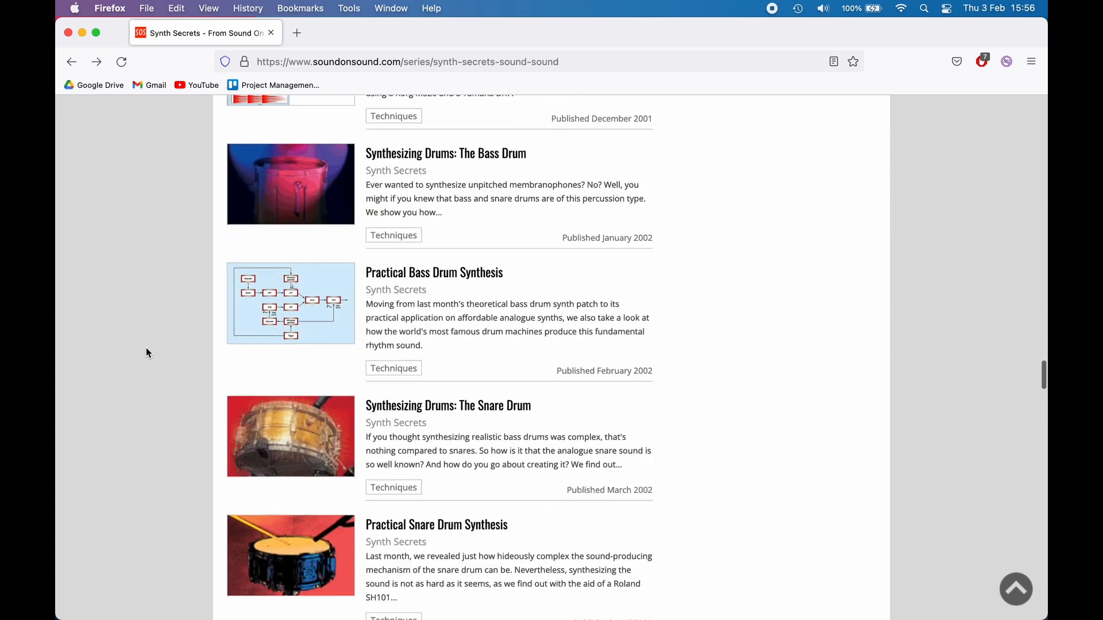
scroll(146, 353, down, 14)
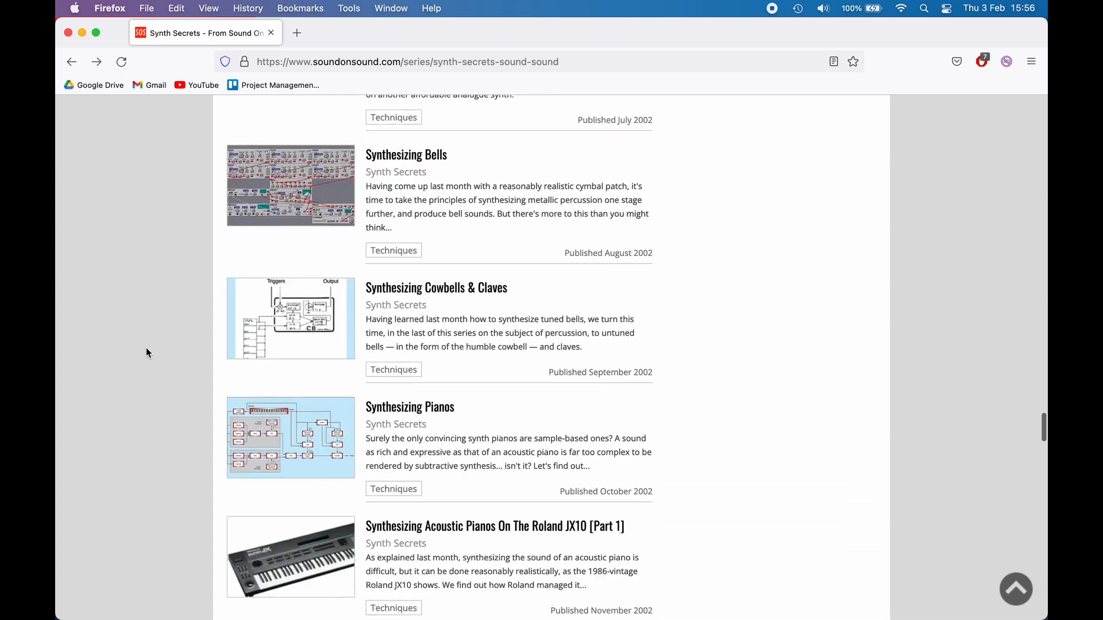
scroll(147, 350, down, 15)
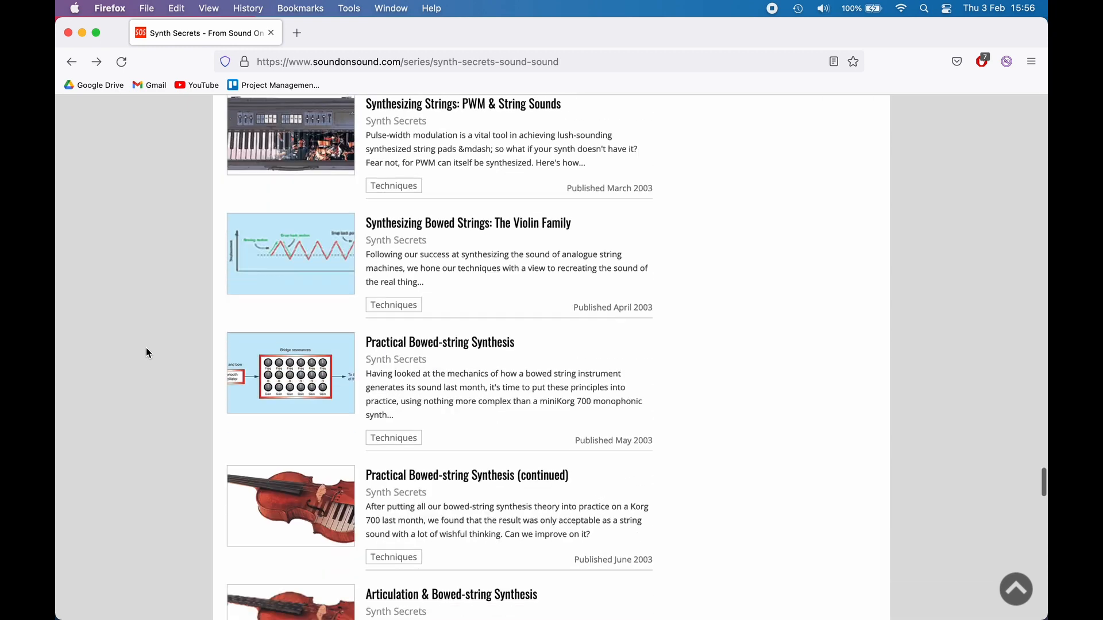
scroll(147, 350, down, 12)
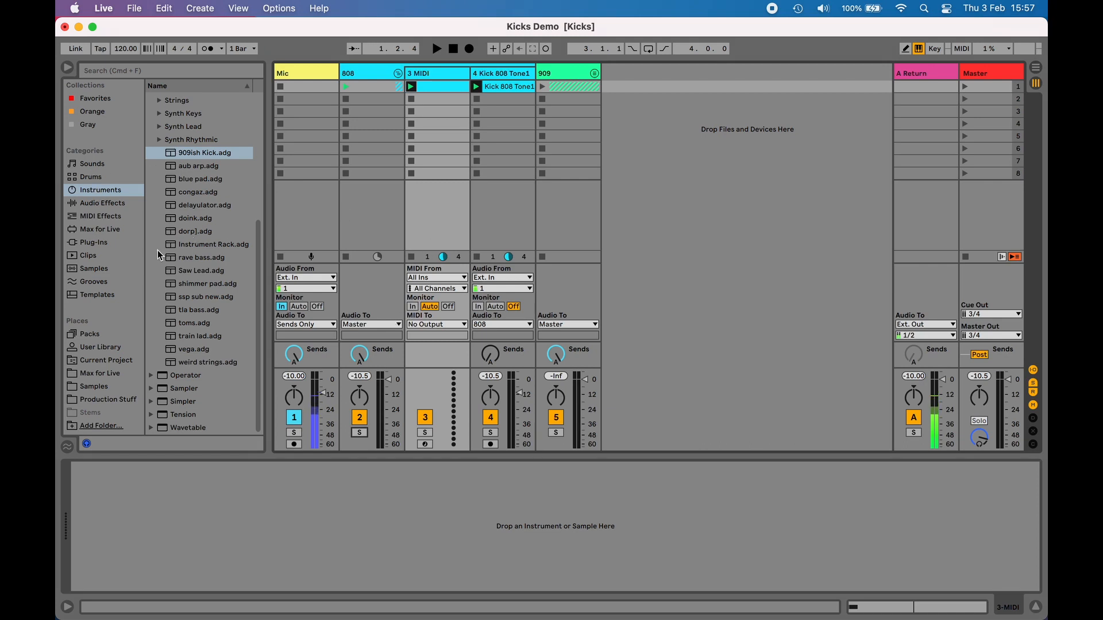
Switch to Ableton Live and load an Operator instrument onto the empty MIDI track 3.
drag(195, 373, 430, 73)
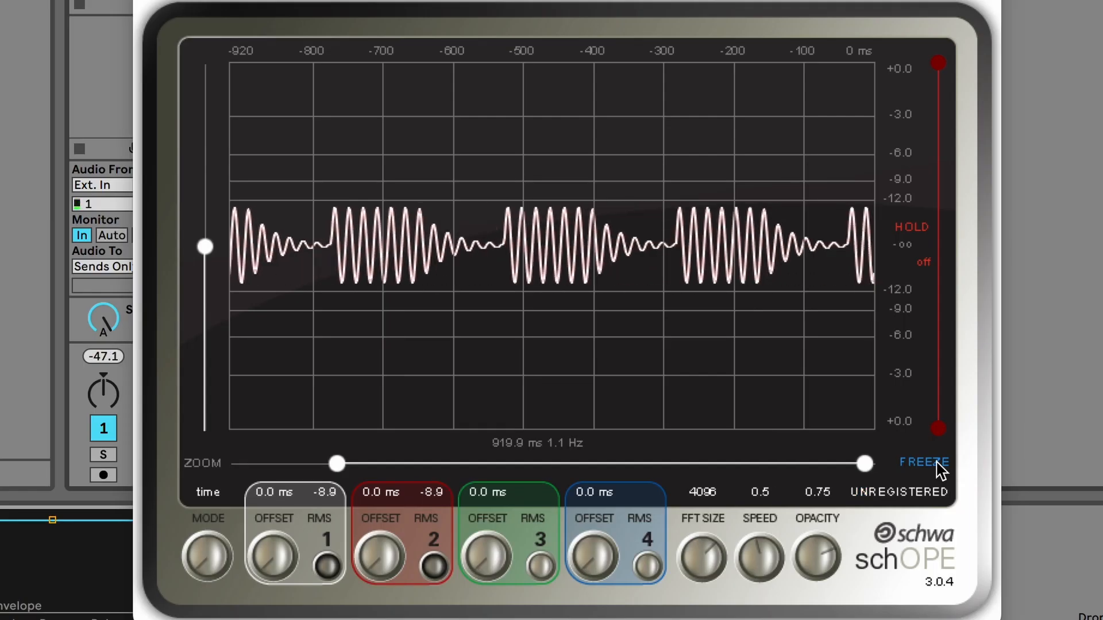
Freeze the waveform on the Schope oscilloscope to inspect the note shapes, and play the Kick 808 Tone1 clip for comparison.
click(937, 463)
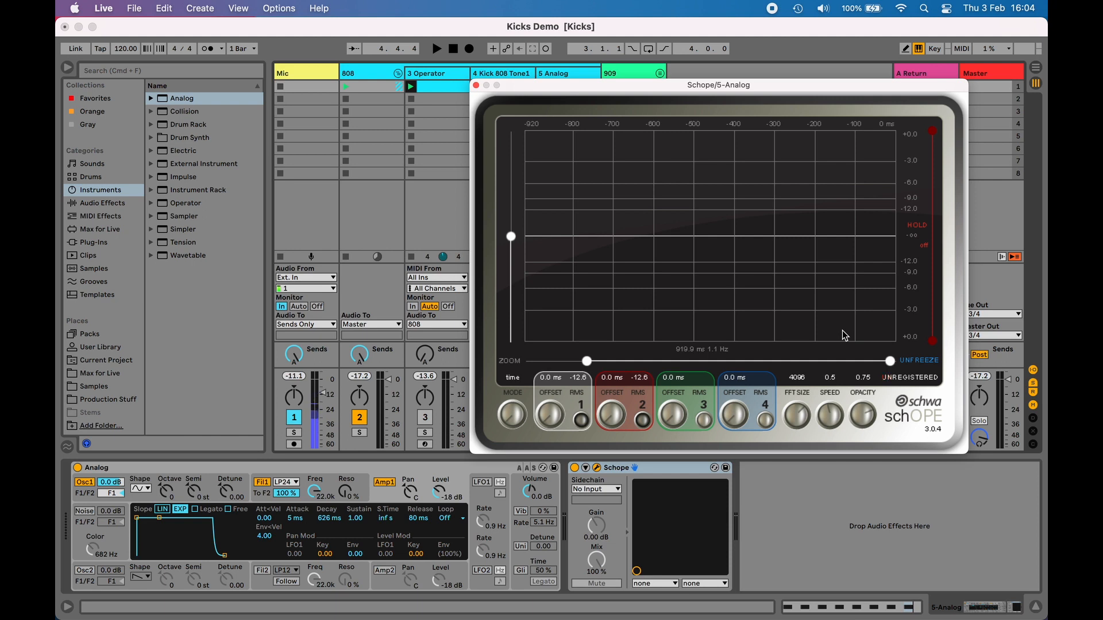
click(923, 363)
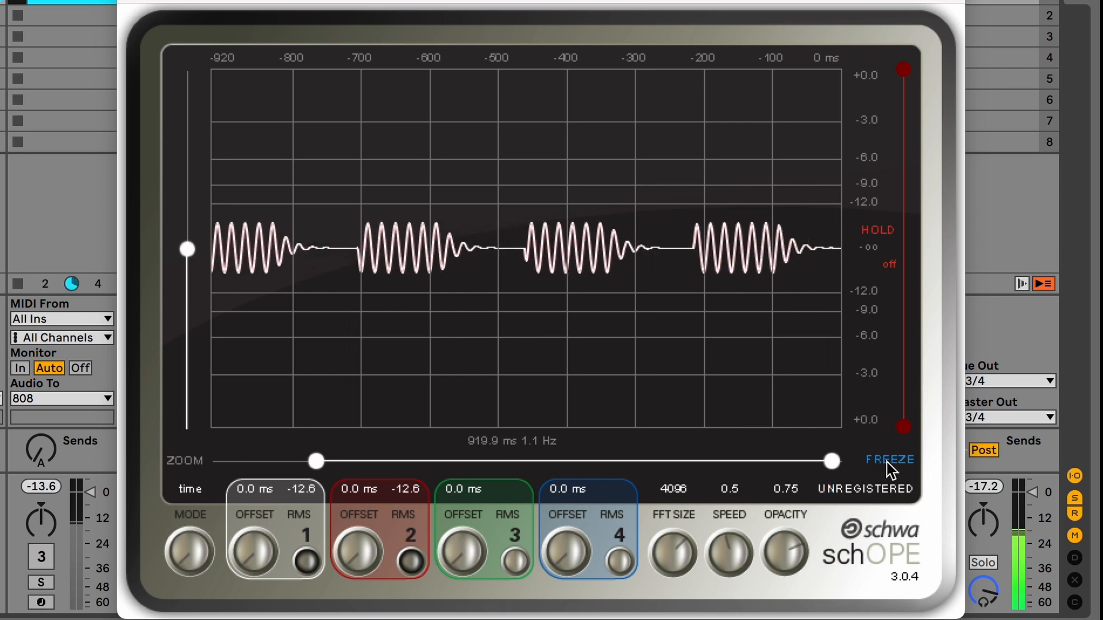
click(888, 463)
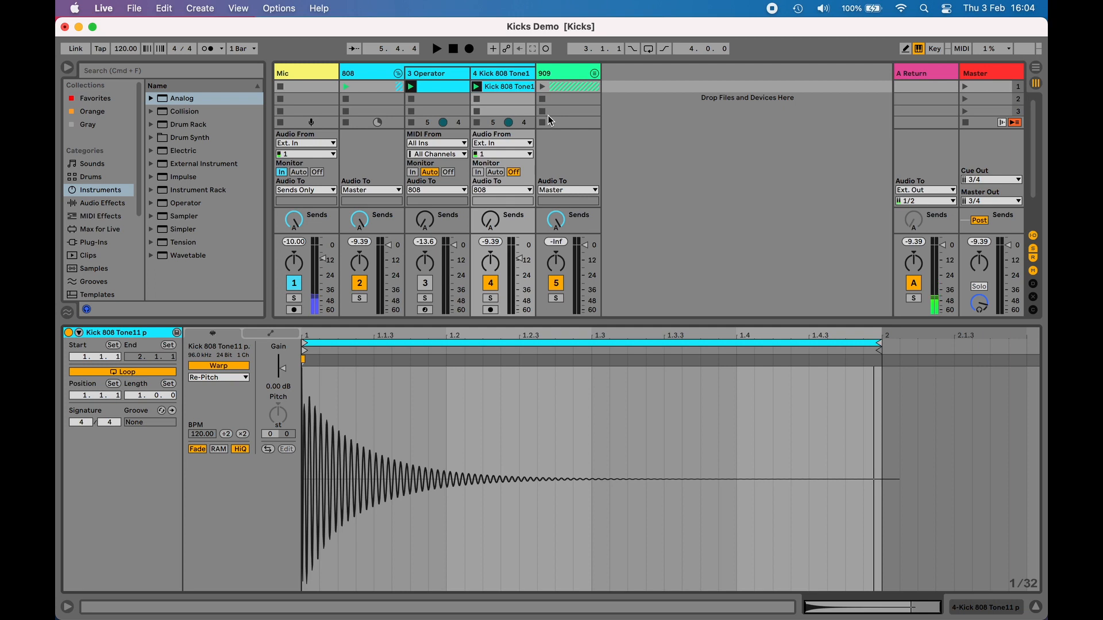
key(space)
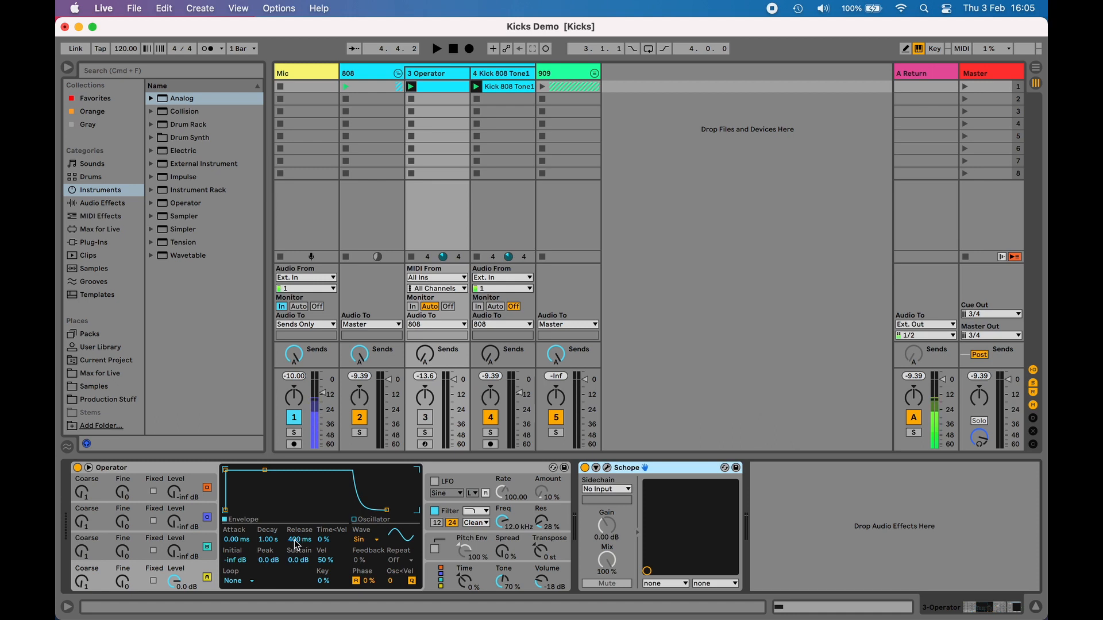
Shorten the release of Operator's oscillator A envelope and settle on 56.8 ms while the clip plays.
drag(296, 544, 296, 615)
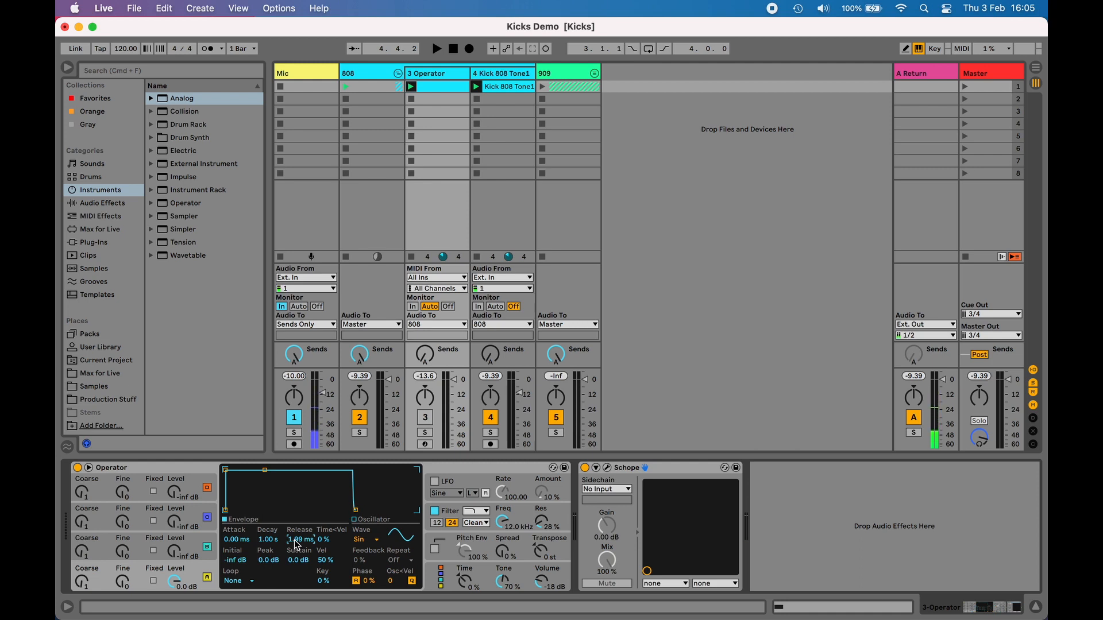
key(space)
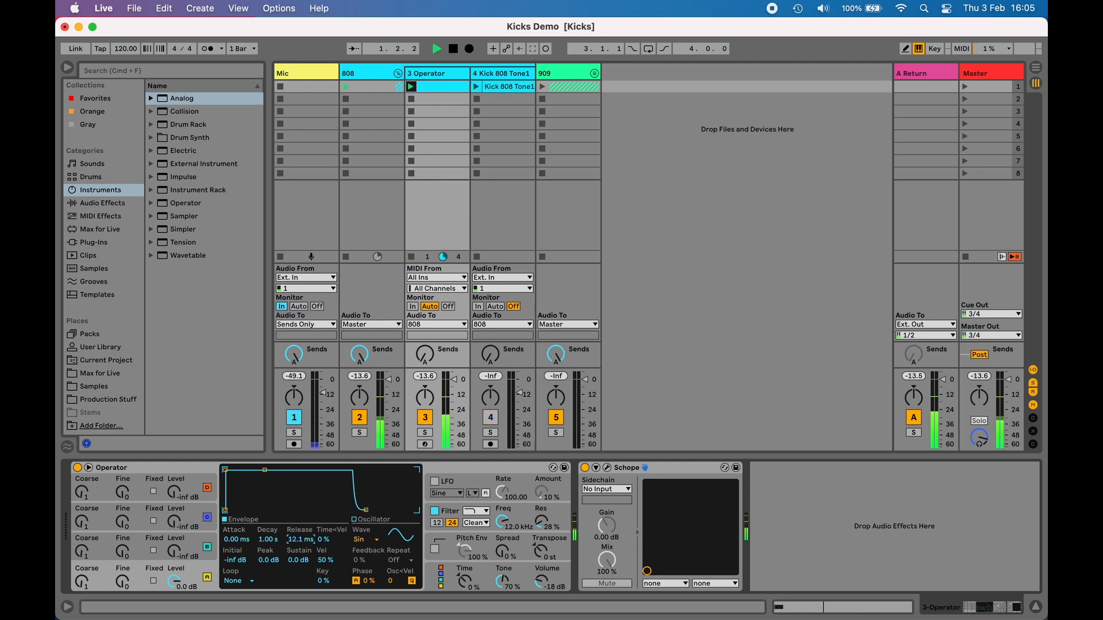
drag(296, 545, 296, 537)
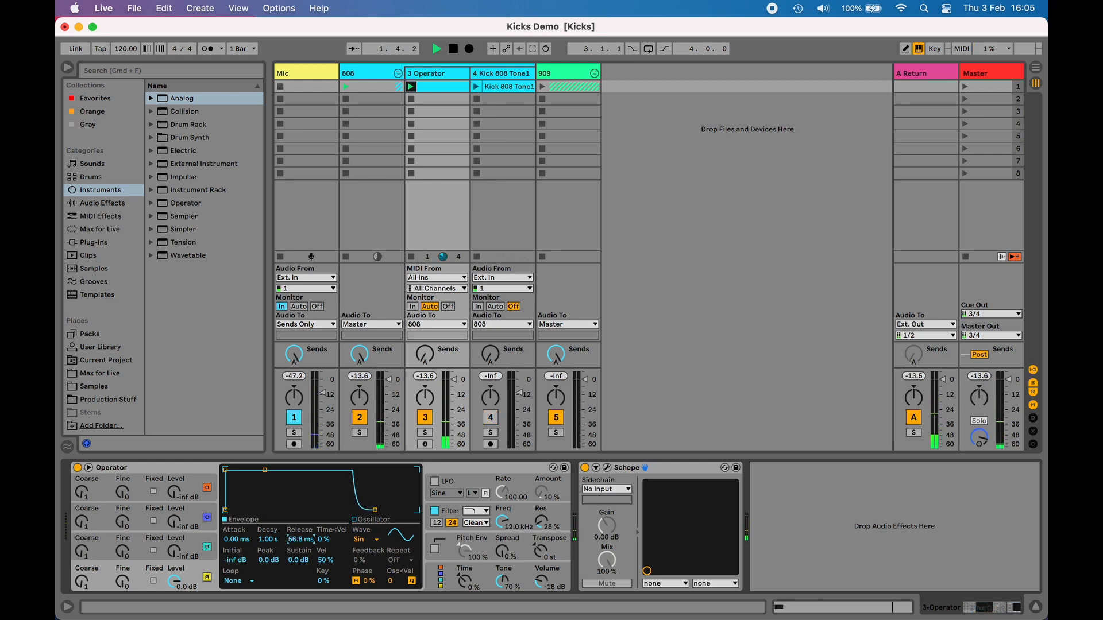
key(space)
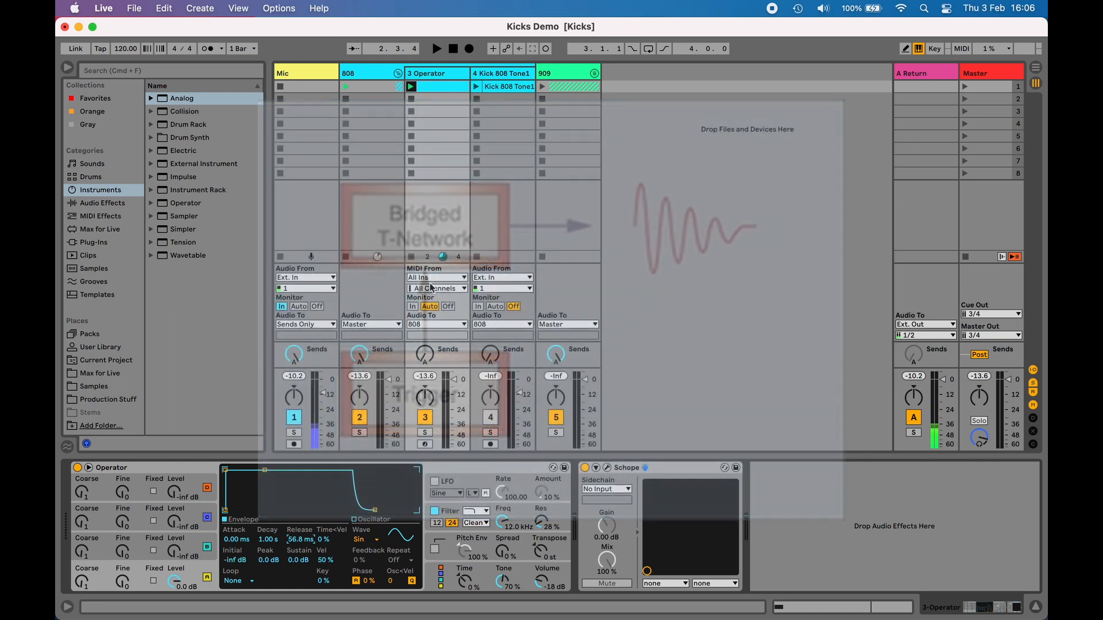
Lower the sustain of Operator's oscillator A envelope to -inf dB, leaving a decay-only shape.
key(space)
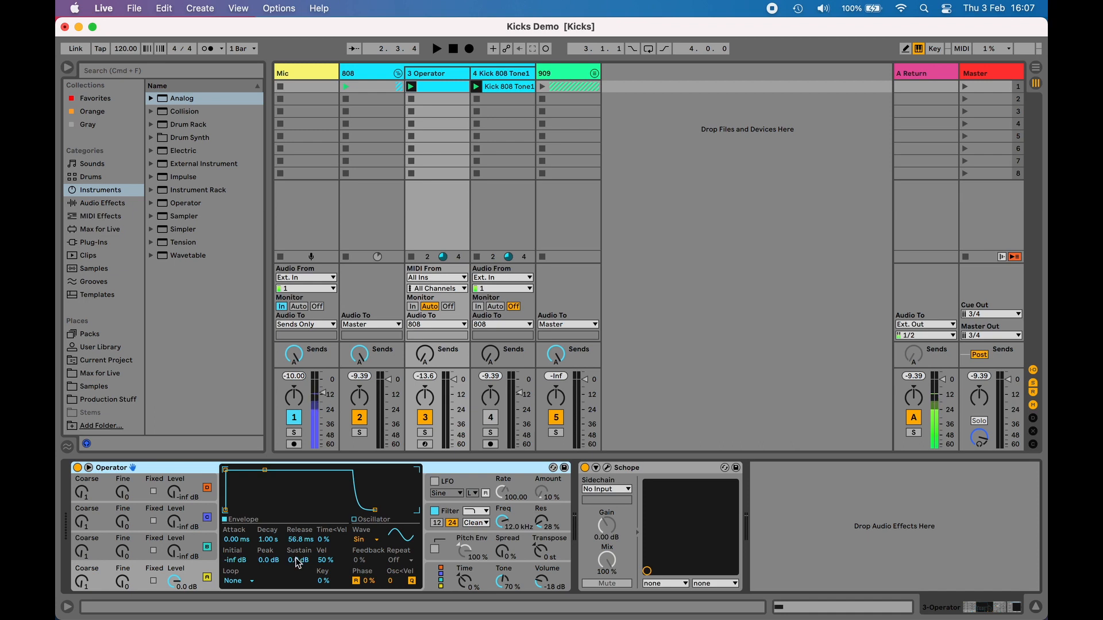
drag(296, 558, 295, 568)
drag(300, 560, 299, 595)
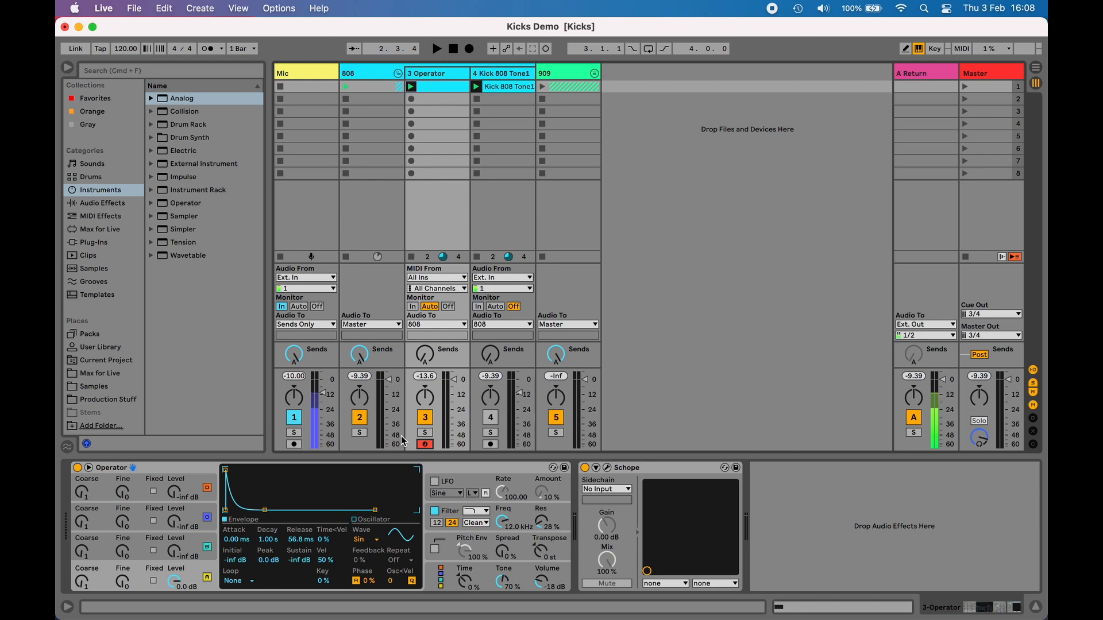
Audition the decaying Operator sound by playing the same note repeatedly on the armed track.
key(a)
key(a)
key(a)
key(a)
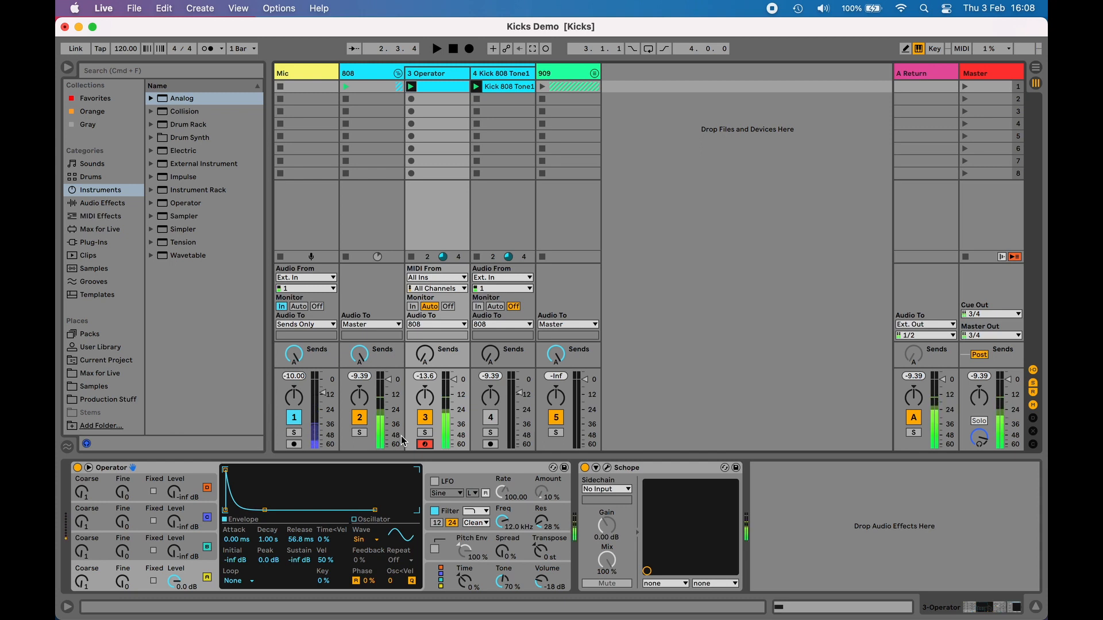
key(a)
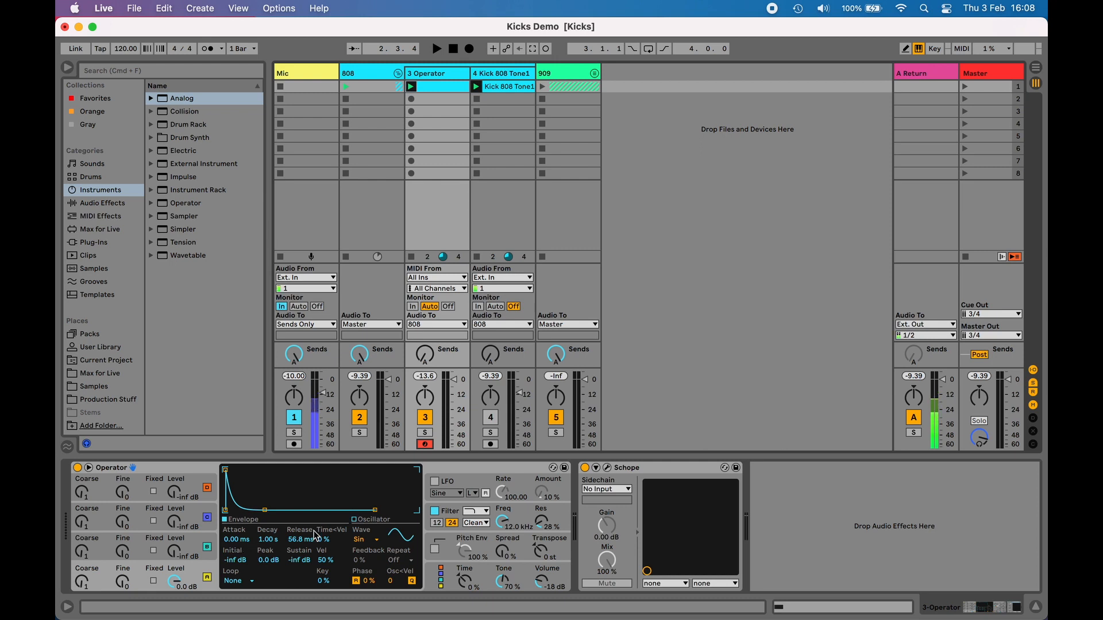
Solo the 808 sample and Operator tracks in turn during playback, and set Operator's envelope decay and release to 1.77 s.
click(491, 433)
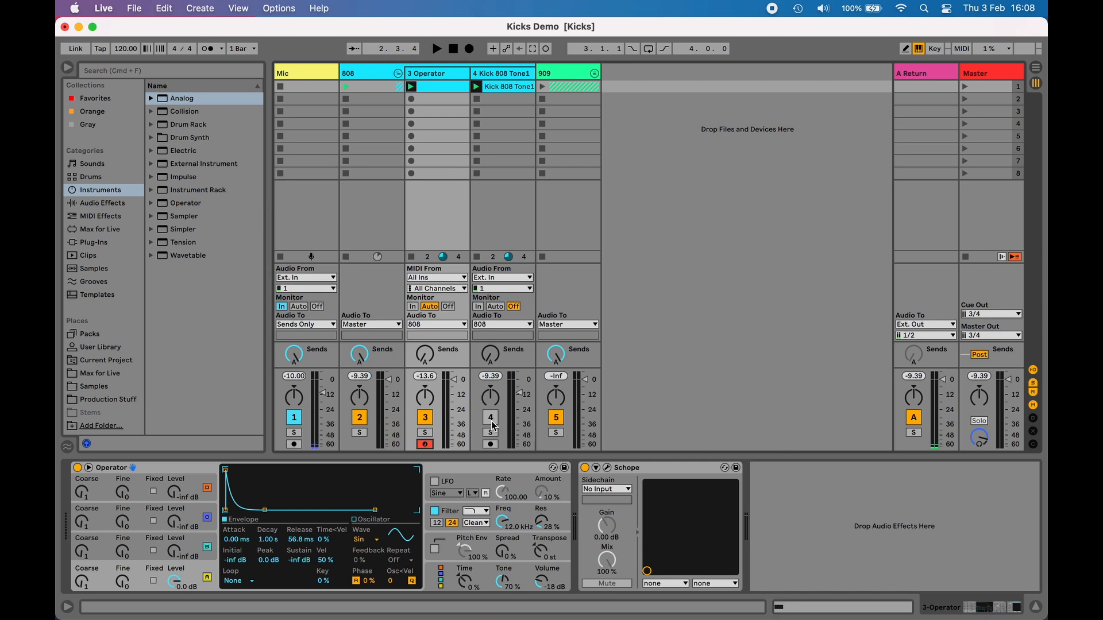
key(space)
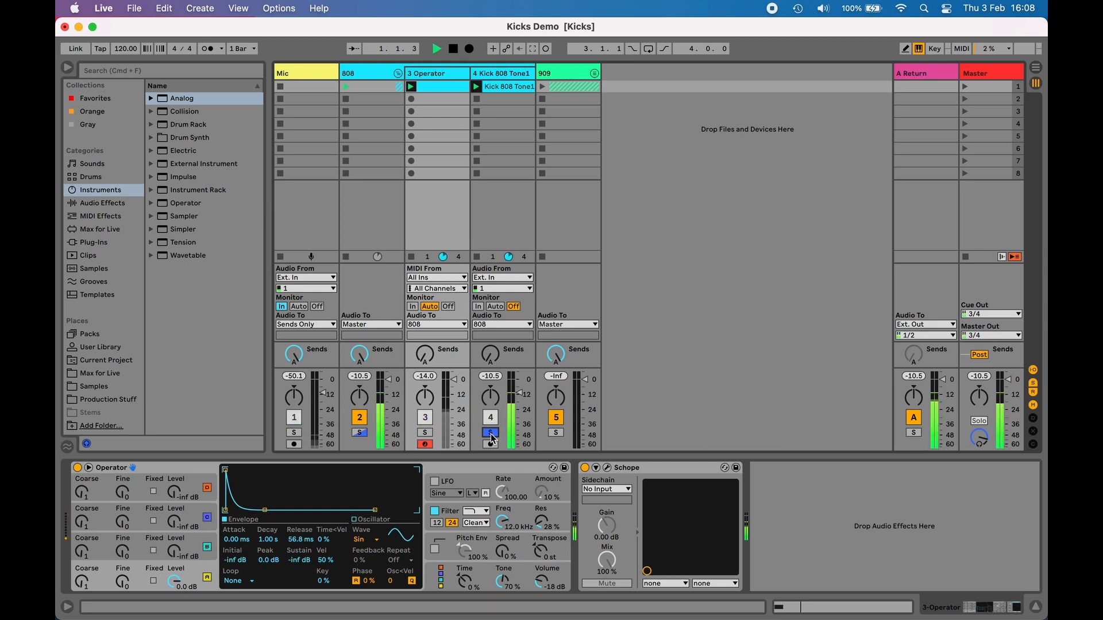
click(425, 434)
drag(268, 540, 300, 512)
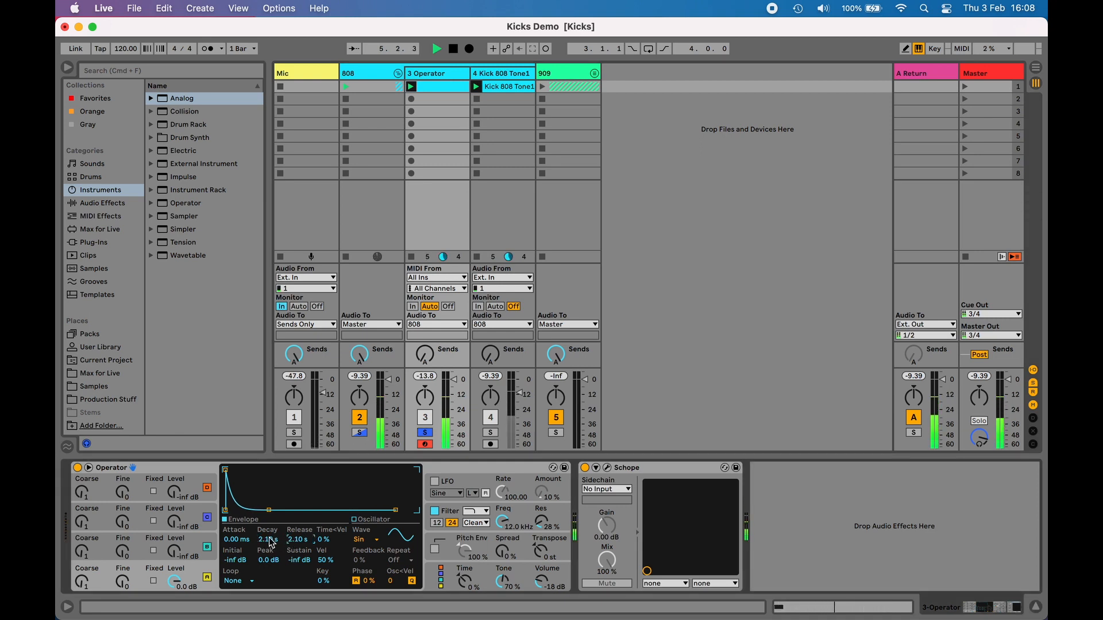
drag(271, 543, 270, 556)
mouse_move(268, 540)
mouse_down()
mouse_move(268, 526)
mouse_move(268, 542)
mouse_up()
Compare the soloed 808 kick sample against the soloed Operator track, and stop playback.
click(490, 434)
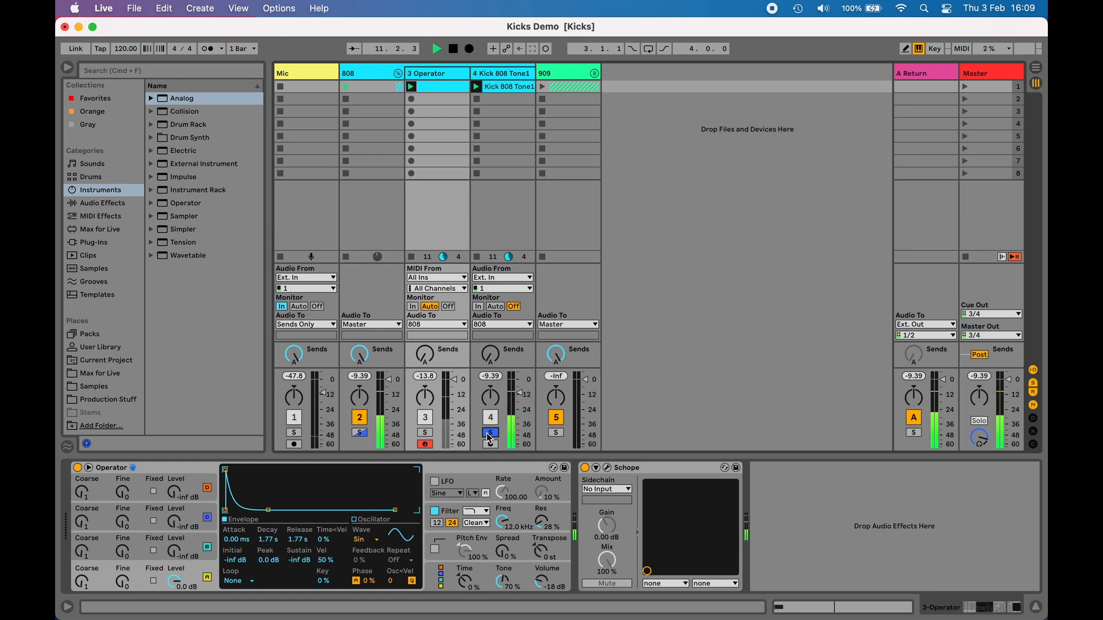
click(423, 435)
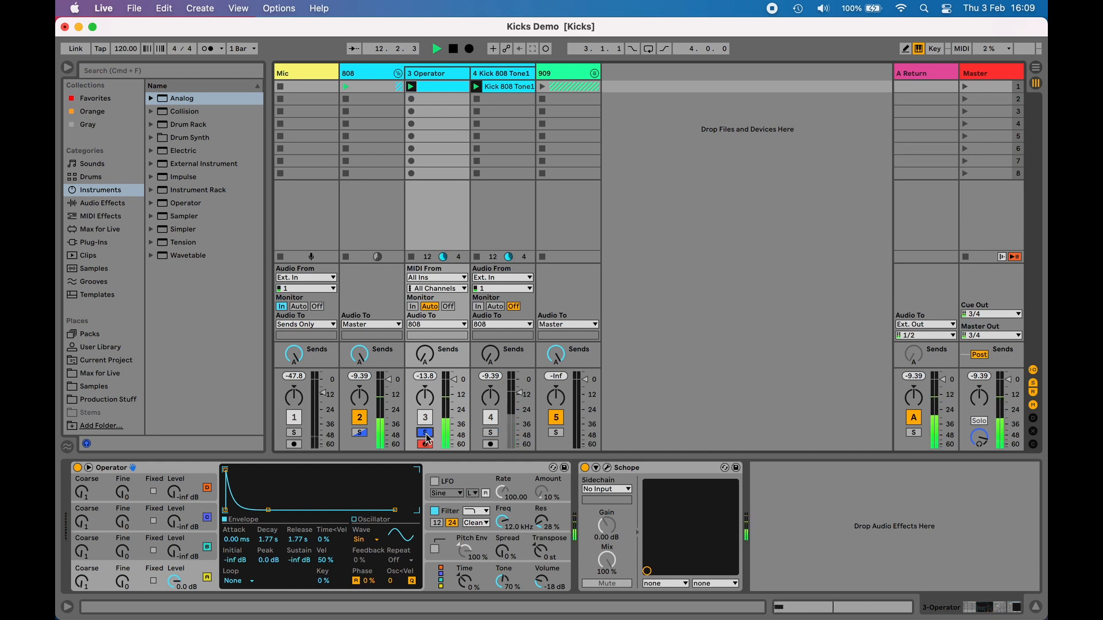
key(space)
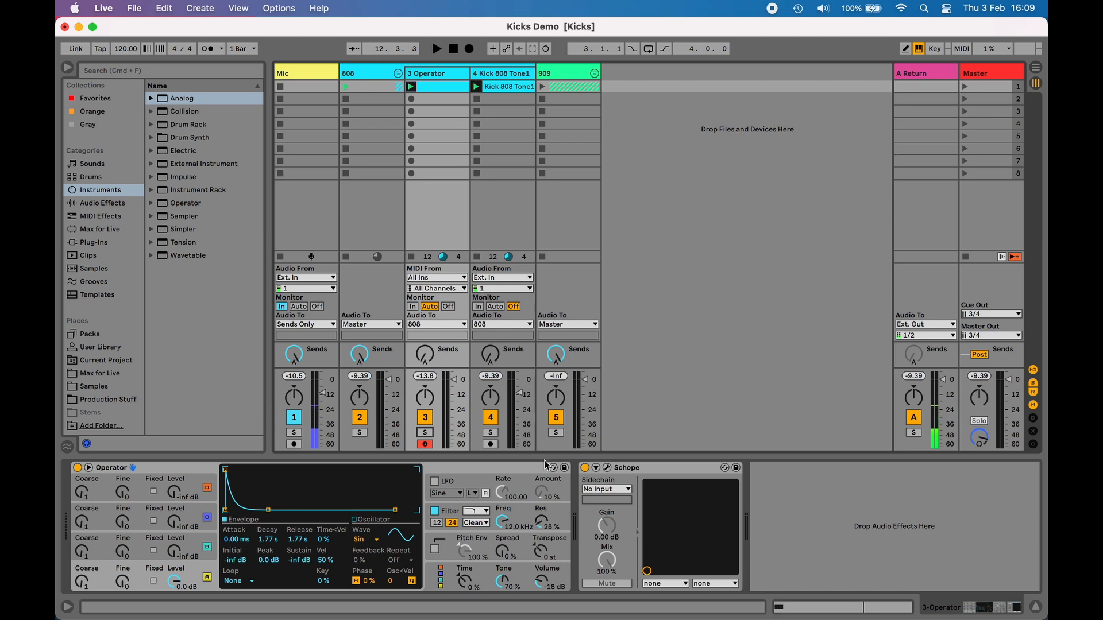
Enable Operator's pitch envelope with a 61.9 ms decay, a +48 st peak and a Pitch Env amount of 60 %.
click(435, 550)
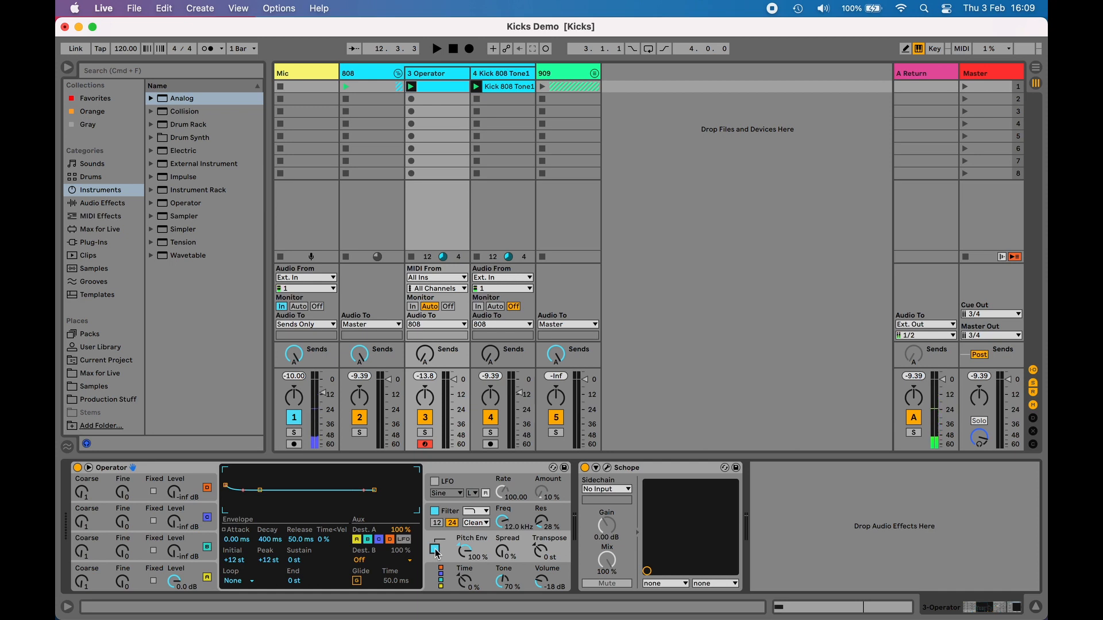
click(266, 540)
mouse_move(266, 540)
mouse_down()
mouse_move(266, 560)
mouse_move(269, 540)
mouse_up()
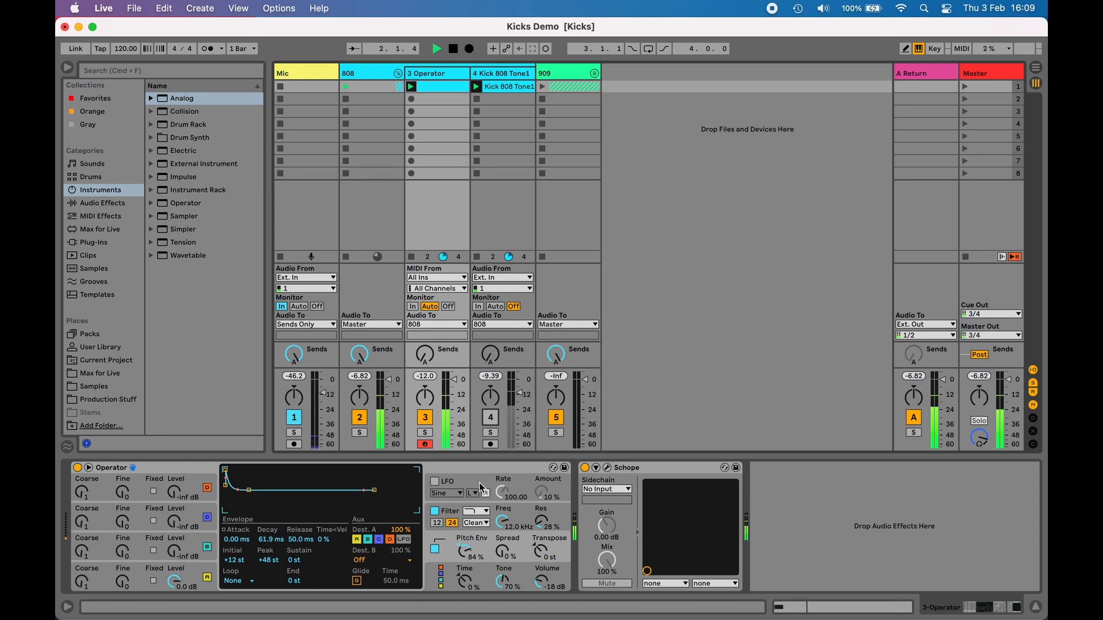
key(space)
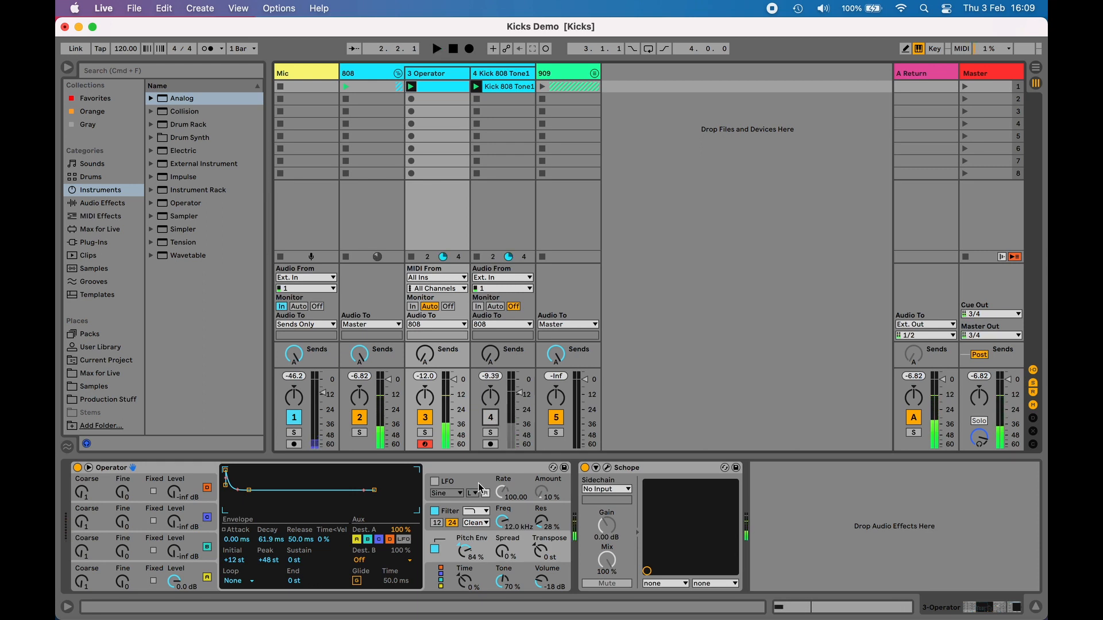
key(space)
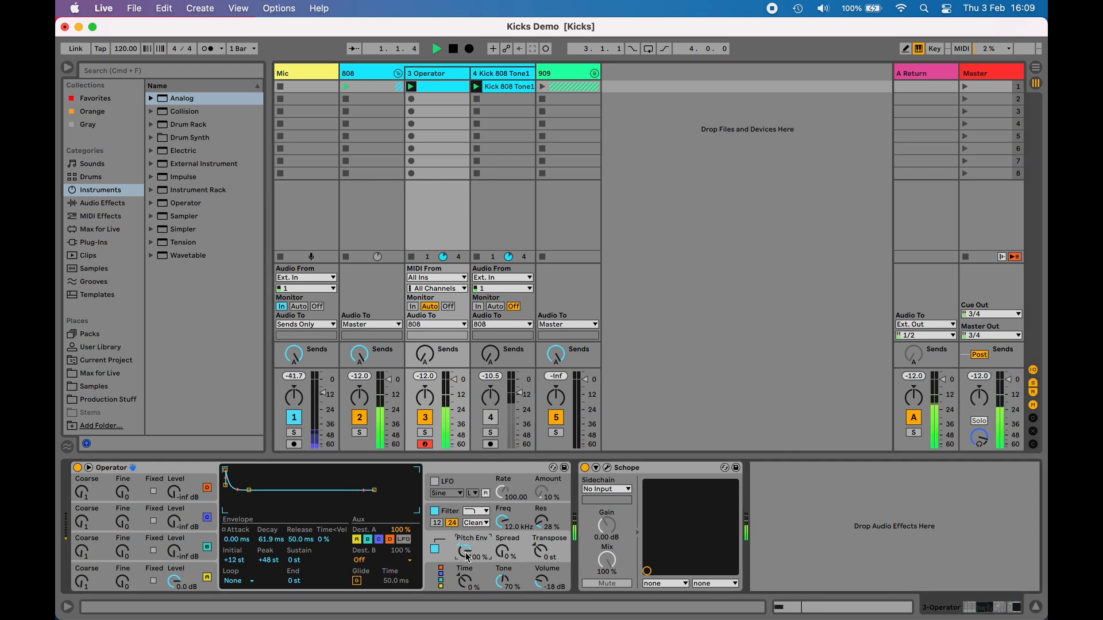
drag(466, 553, 466, 566)
key(space)
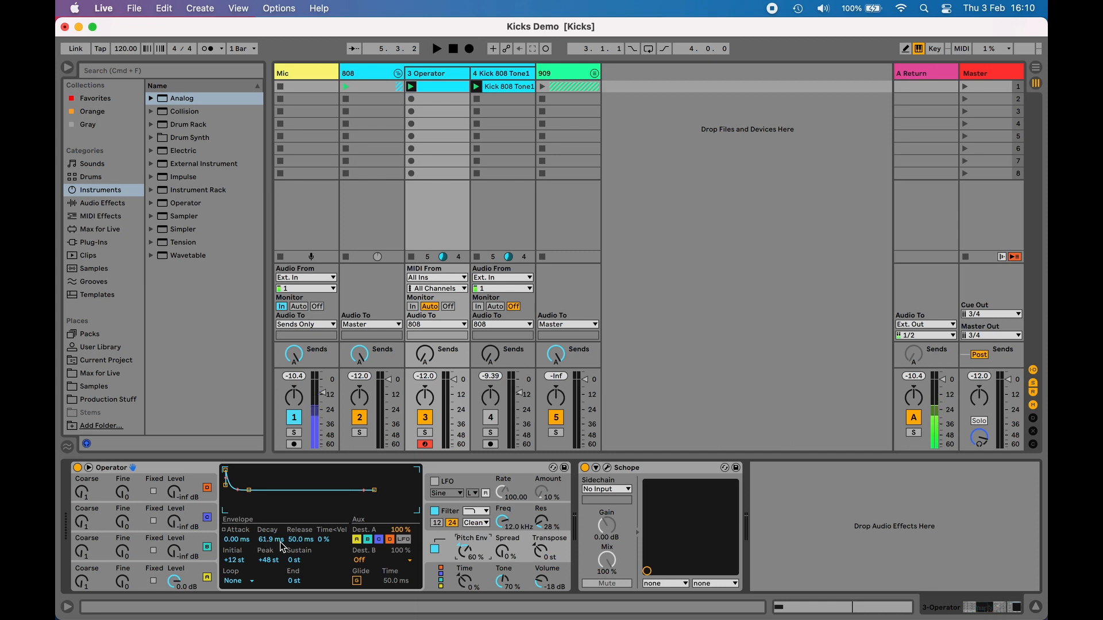
Fine-tune the pitch envelope during playback to a decay of 52.1 ms and an amount of 60 %.
key(space)
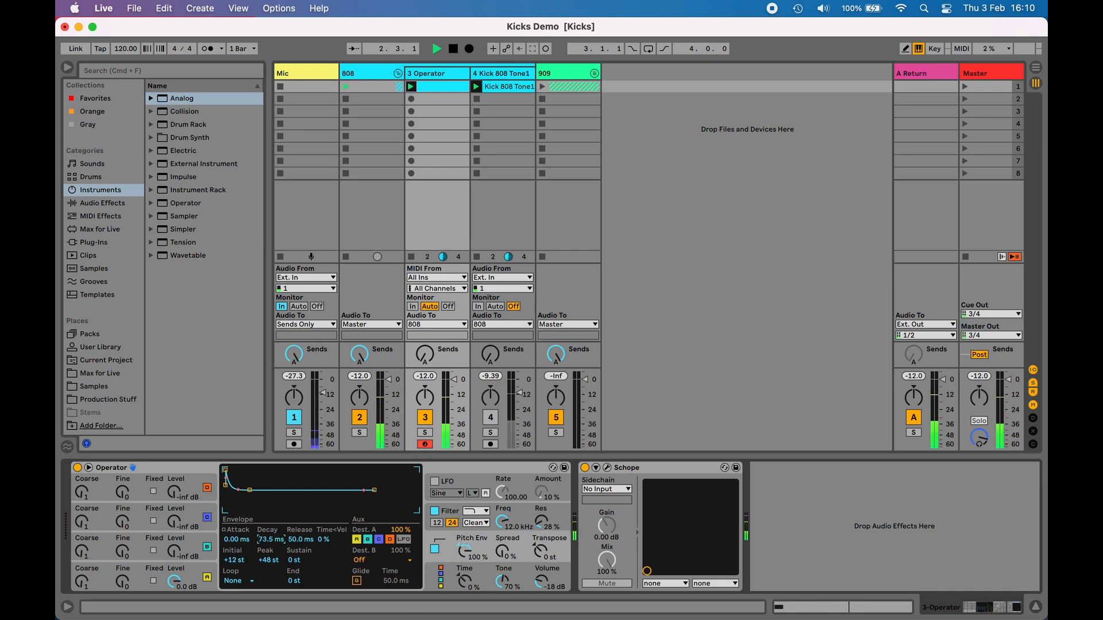
mouse_move(265, 540)
mouse_down()
mouse_move(266, 526)
mouse_move(265, 536)
mouse_up()
drag(464, 552, 464, 574)
drag(266, 540, 272, 535)
drag(471, 541, 471, 536)
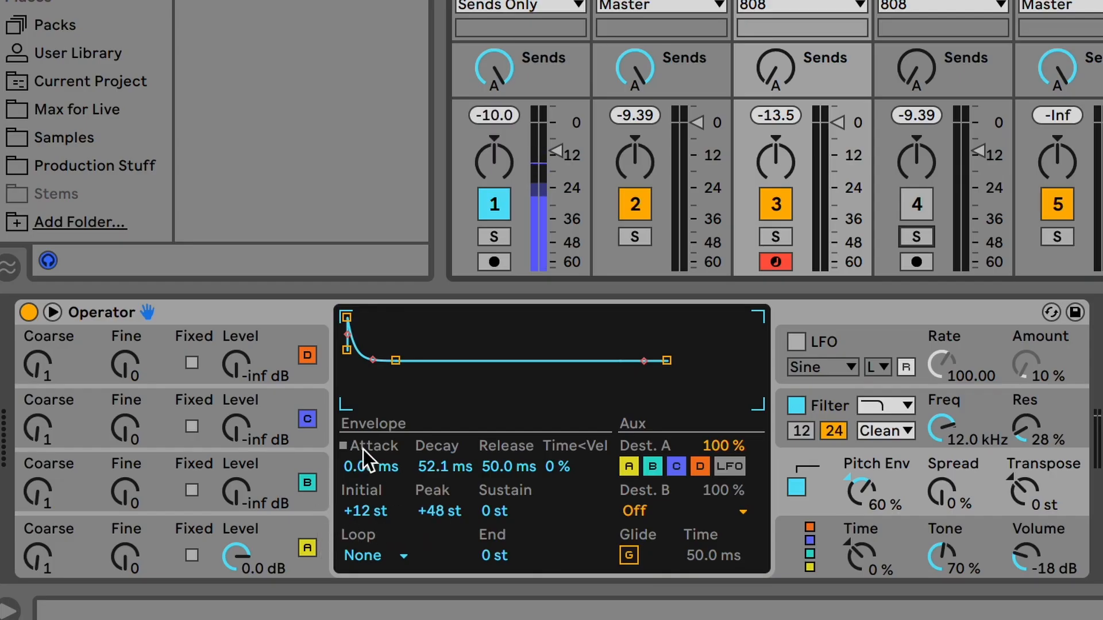
Switch Operator to the algorithm with all four oscillators in parallel and set oscillator B's wave to Noise White.
click(782, 527)
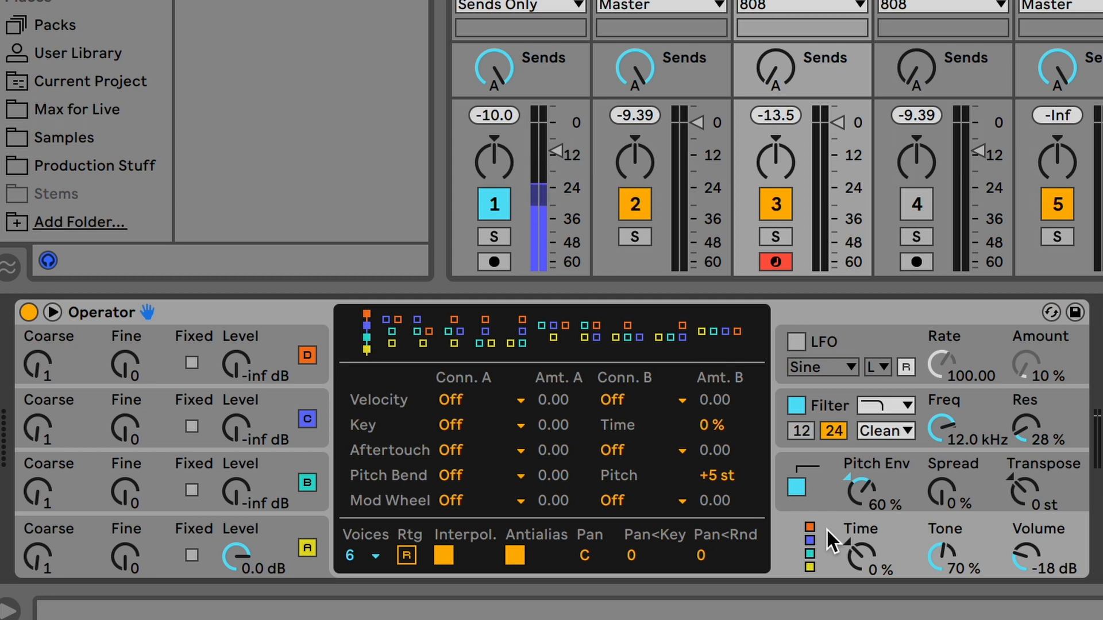
click(715, 333)
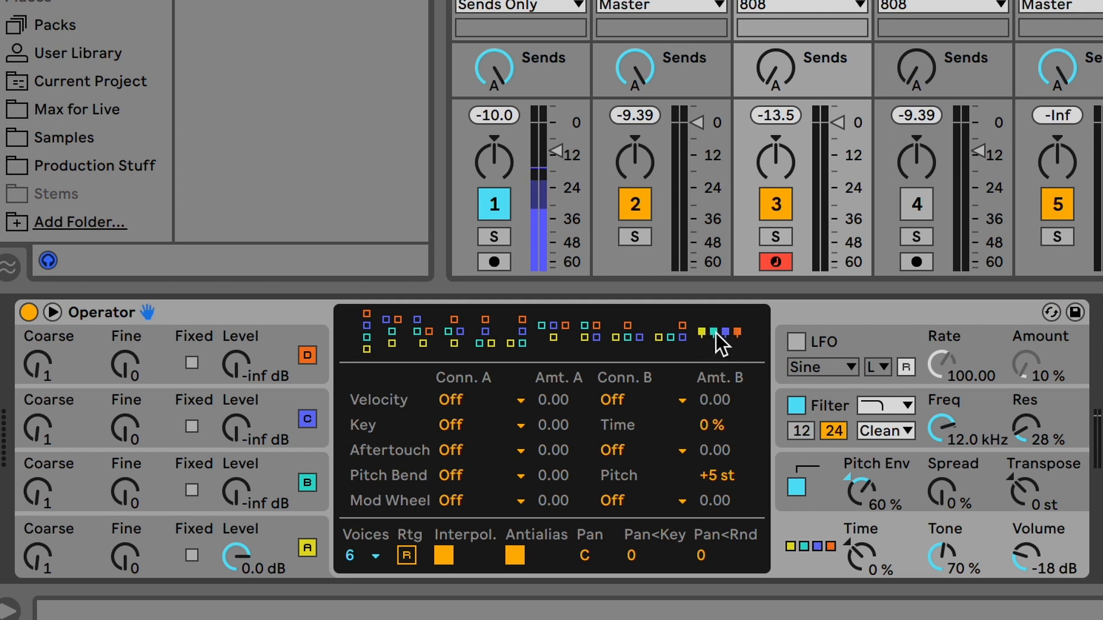
click(321, 470)
click(675, 470)
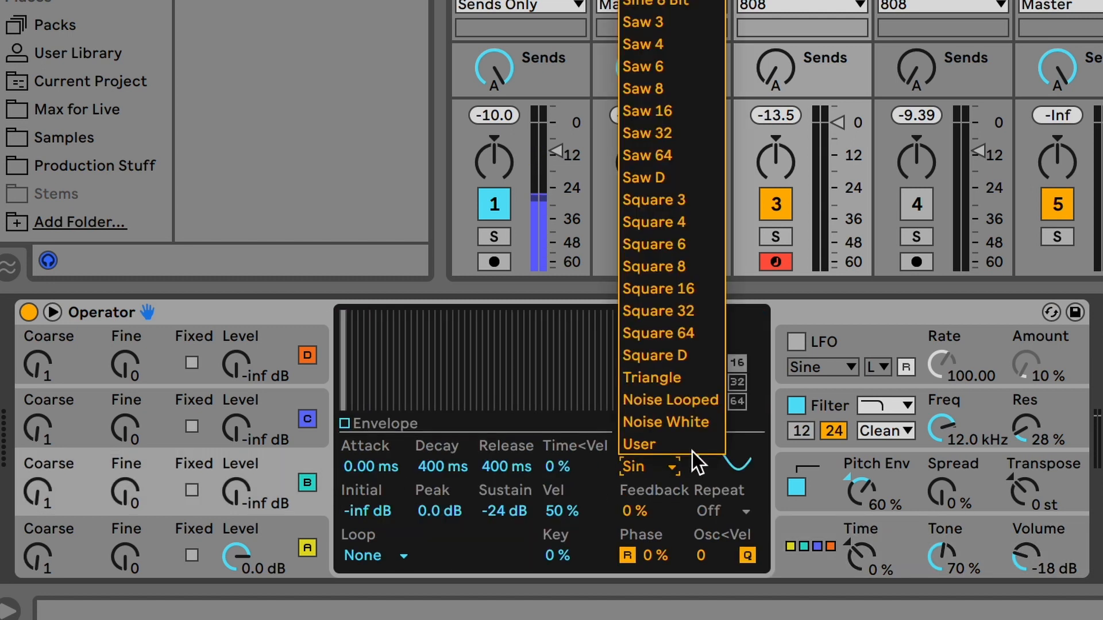
click(687, 422)
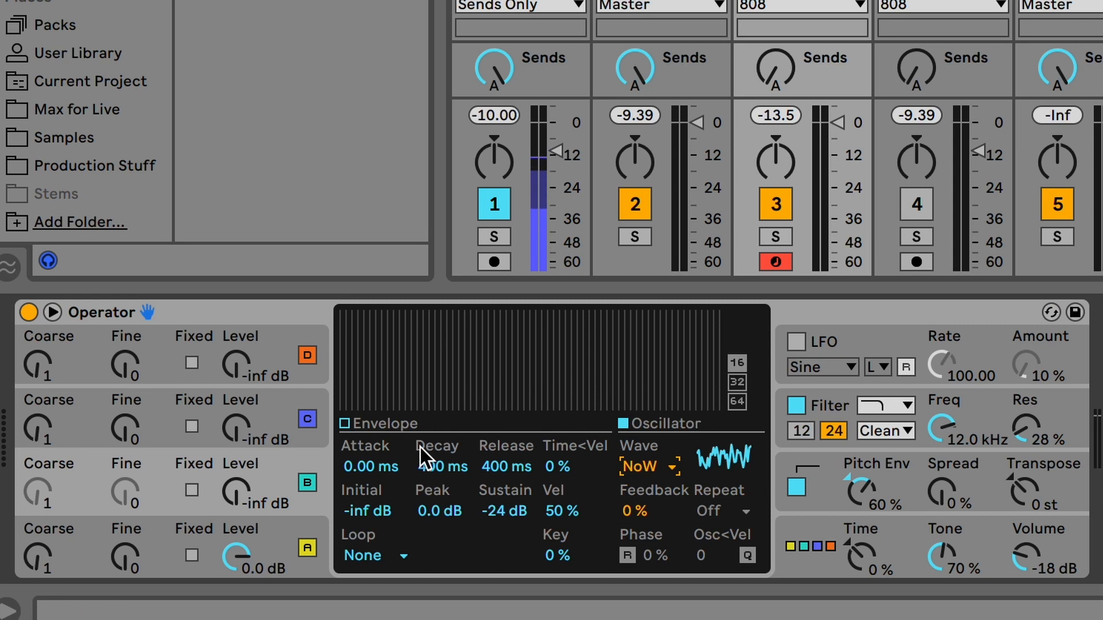
Shape oscillator B's amplitude envelope with a 13.2 ms decay, -inf dB sustain and 13.2 ms release.
click(381, 426)
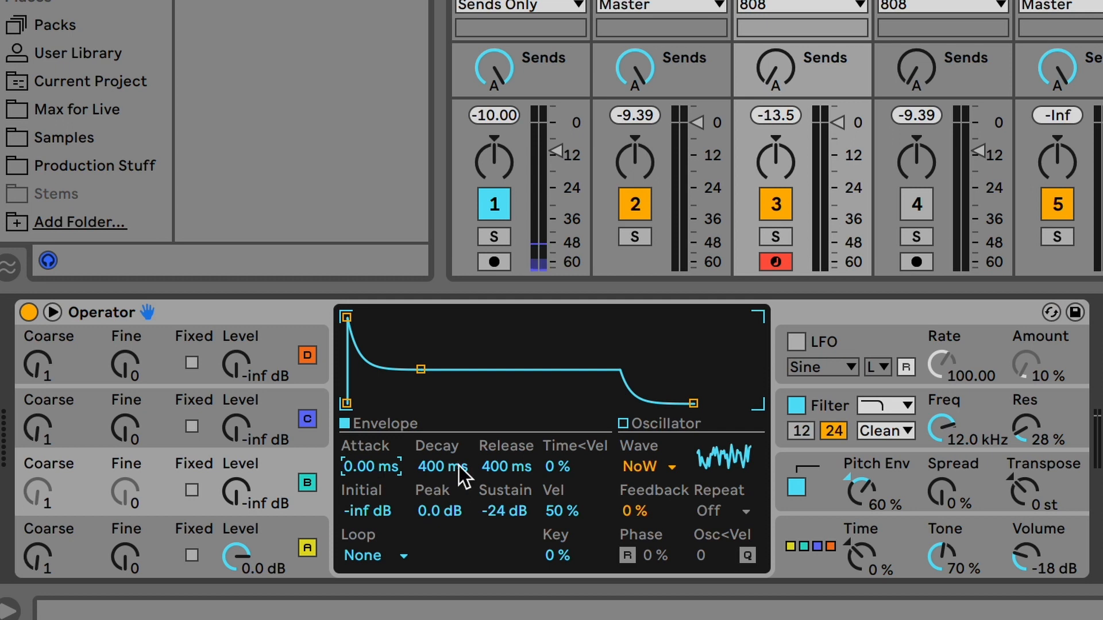
drag(459, 469, 492, 546)
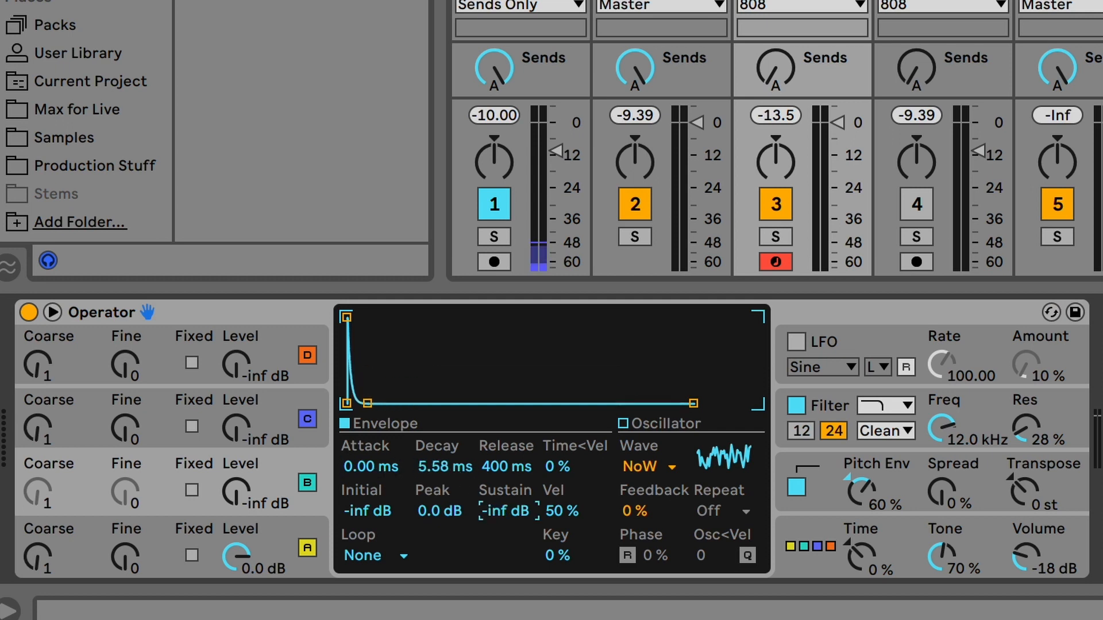
drag(448, 466, 448, 456)
click(496, 465)
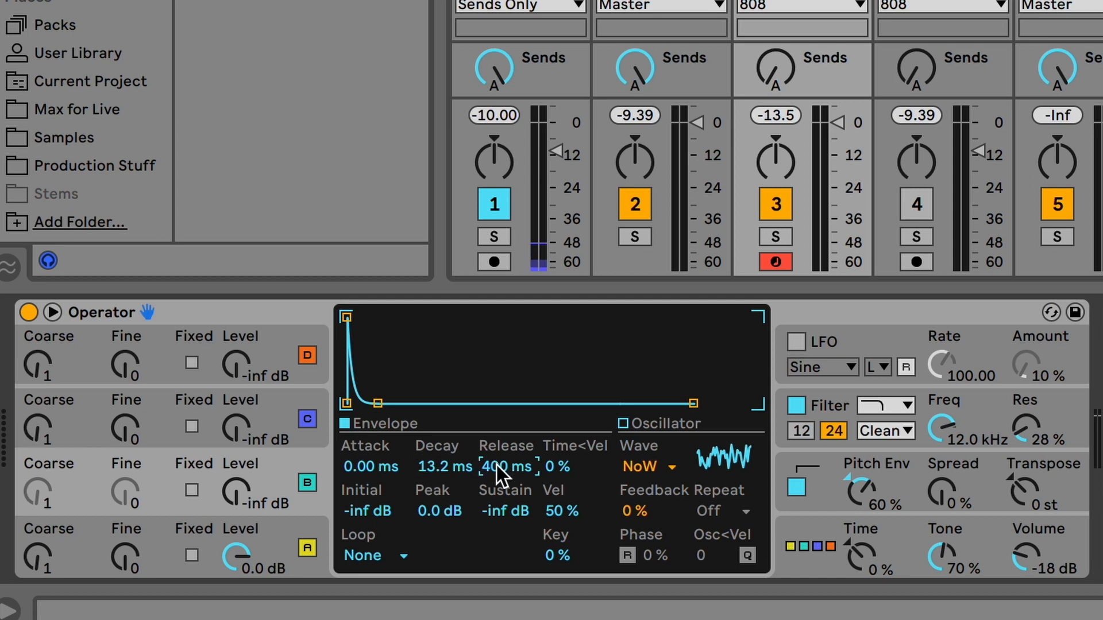
text(13.2)
key(Return)
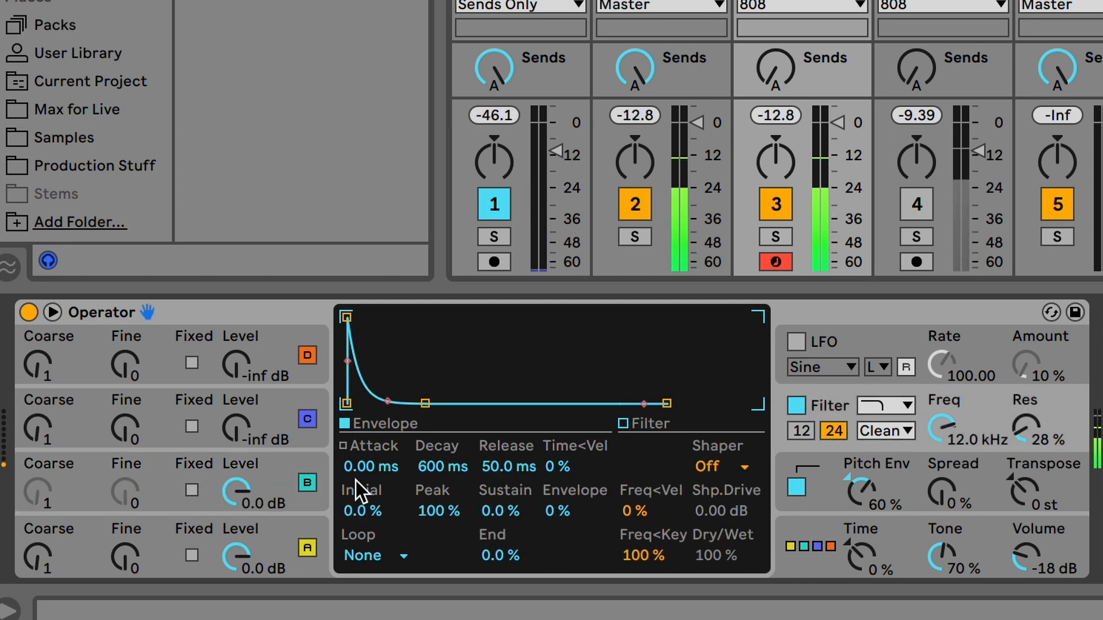
Set the filter's Freq<Key tracking to 0 %.
click(305, 460)
click(843, 410)
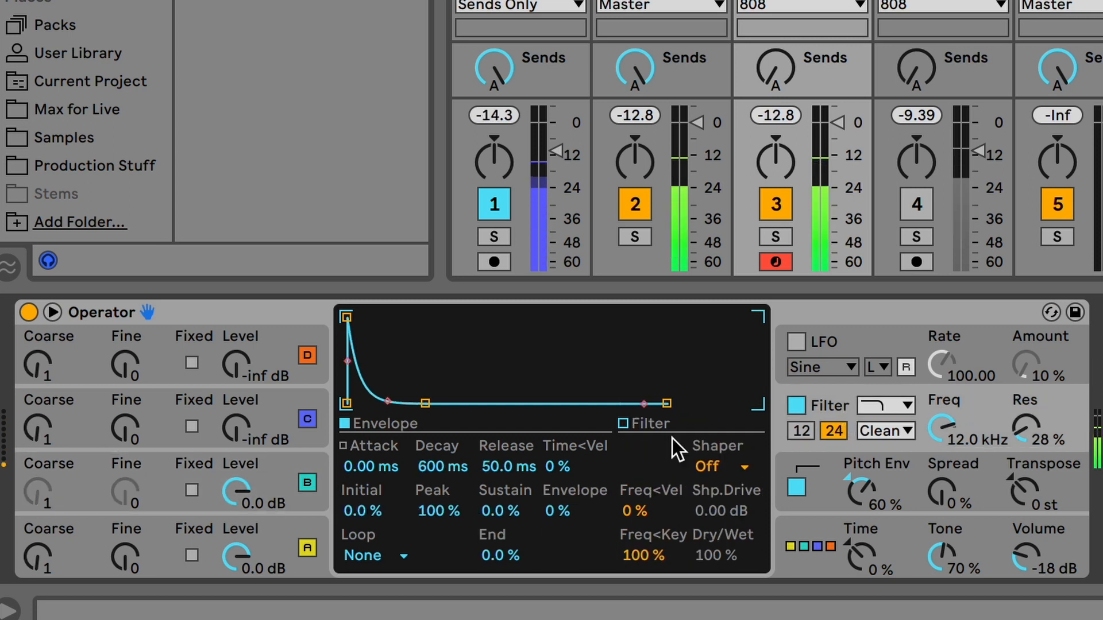
drag(643, 555, 643, 619)
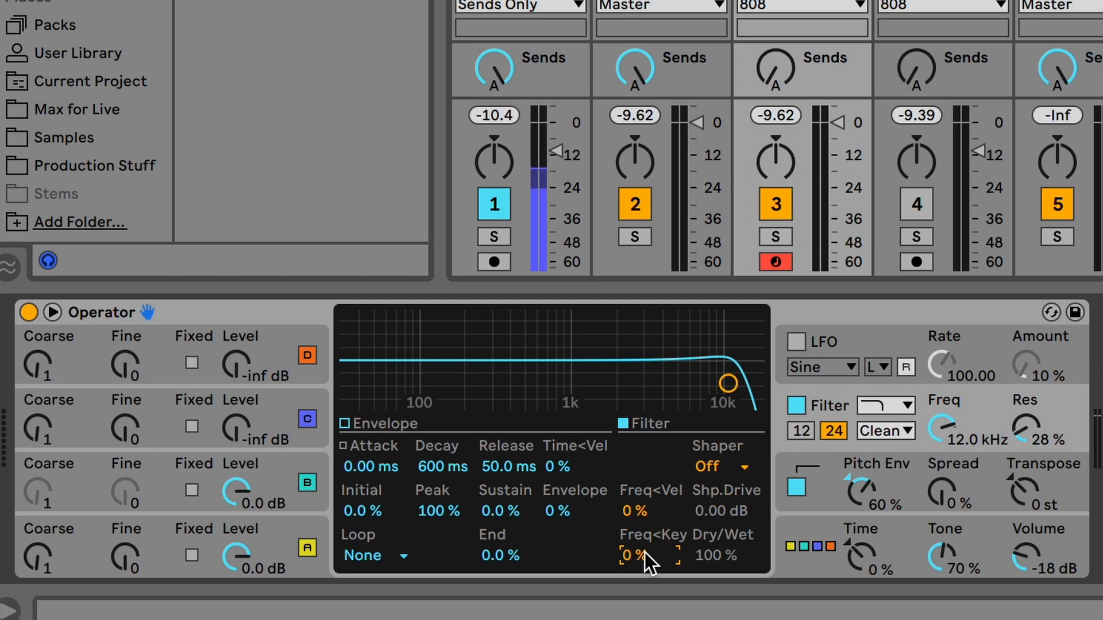
Shorten oscillator B's decay to 13.2 ms and set the filter to 8.18 kHz with 6.0 % resonance.
click(309, 457)
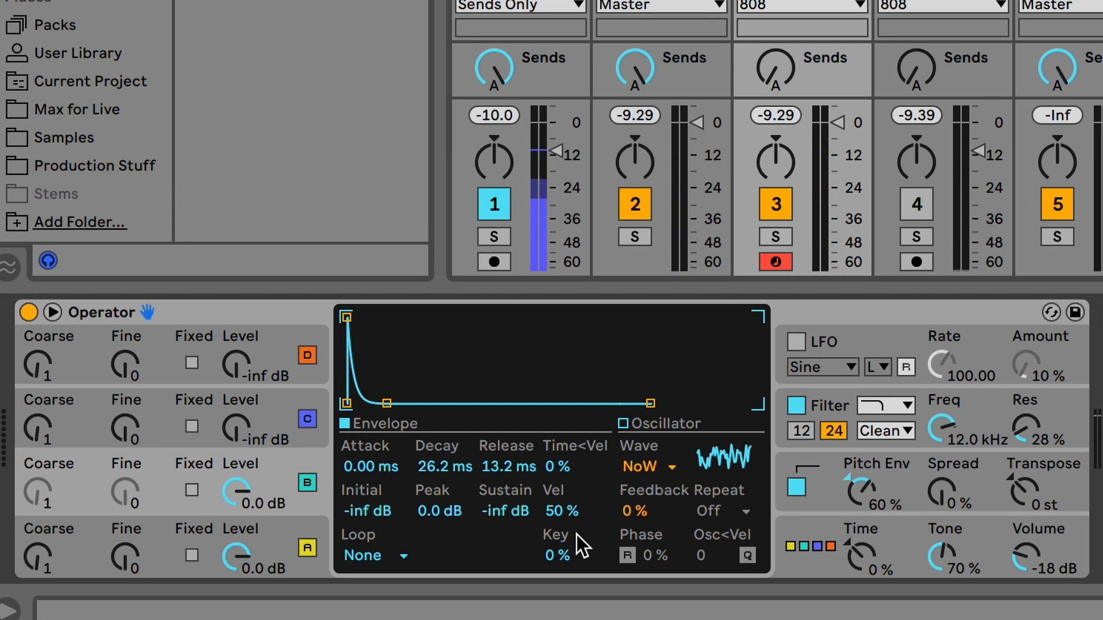
drag(450, 468, 445, 470)
drag(979, 451, 955, 427)
drag(1039, 441, 1040, 462)
Compare the soloed 808 sample with the soloed Operator track, and restore the full mix.
click(925, 235)
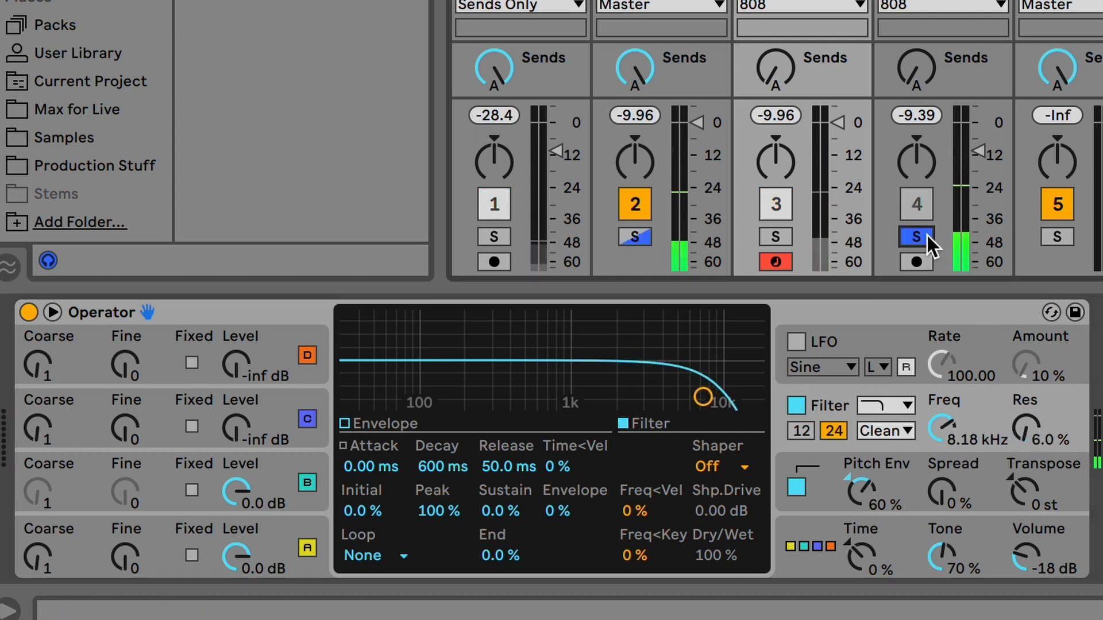
click(773, 238)
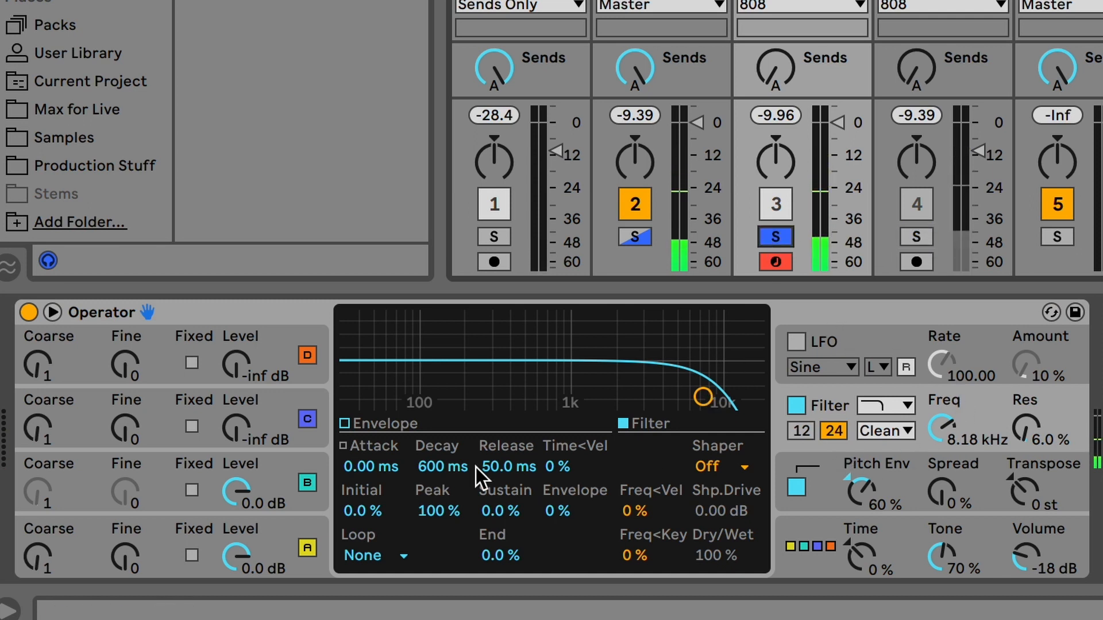
click(772, 236)
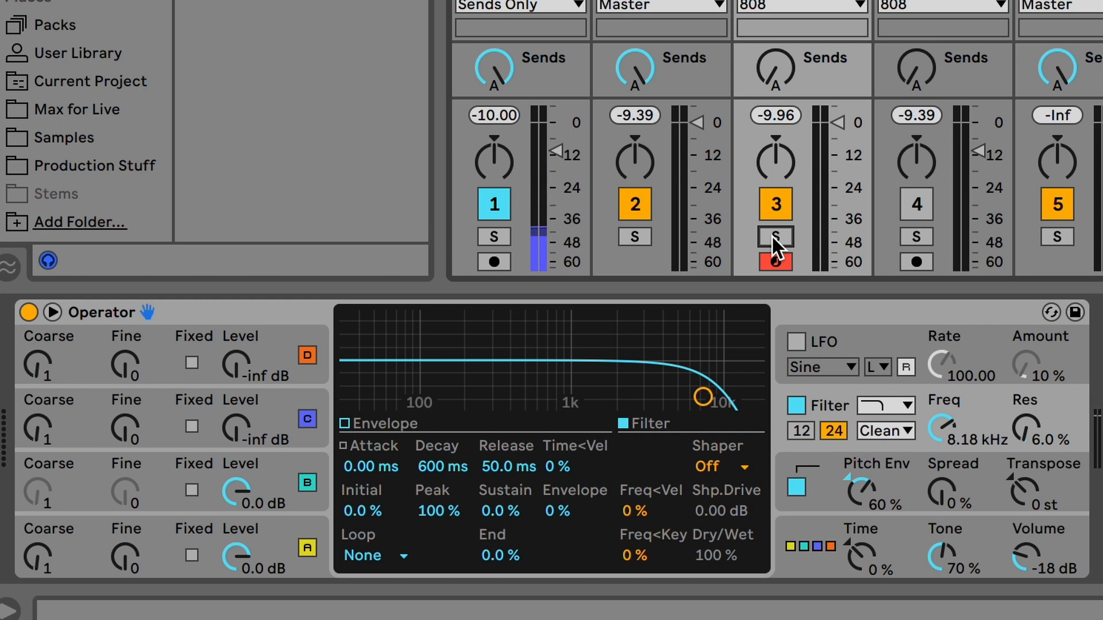
Set oscillator C's wave to Noise Looped with an envelope sustain of -inf dB and a 33.9 ms decay.
click(303, 408)
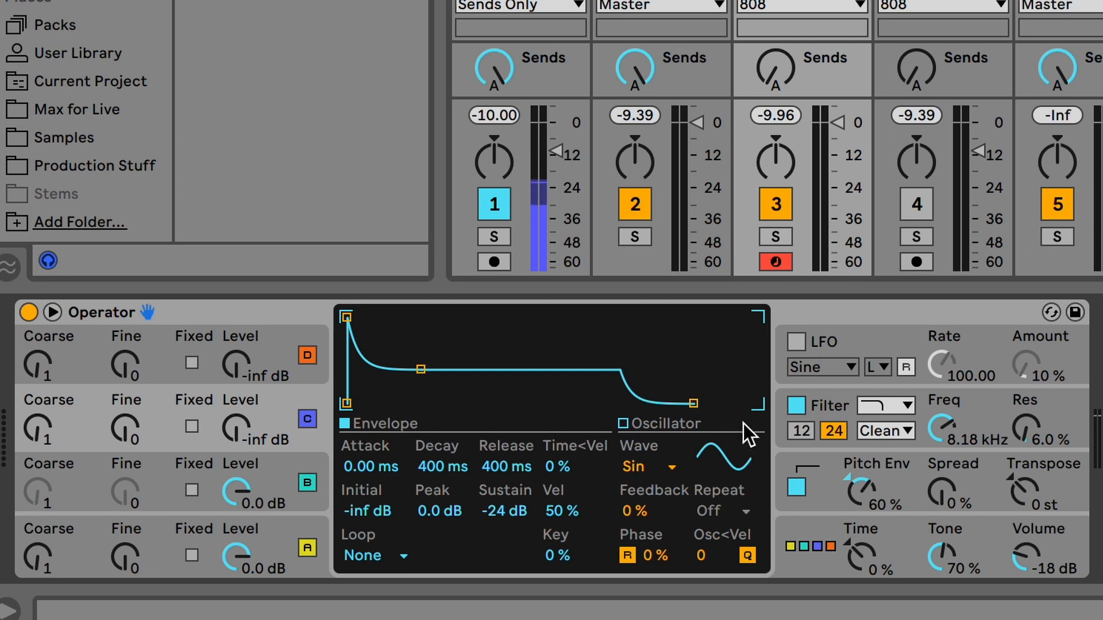
click(661, 464)
click(670, 406)
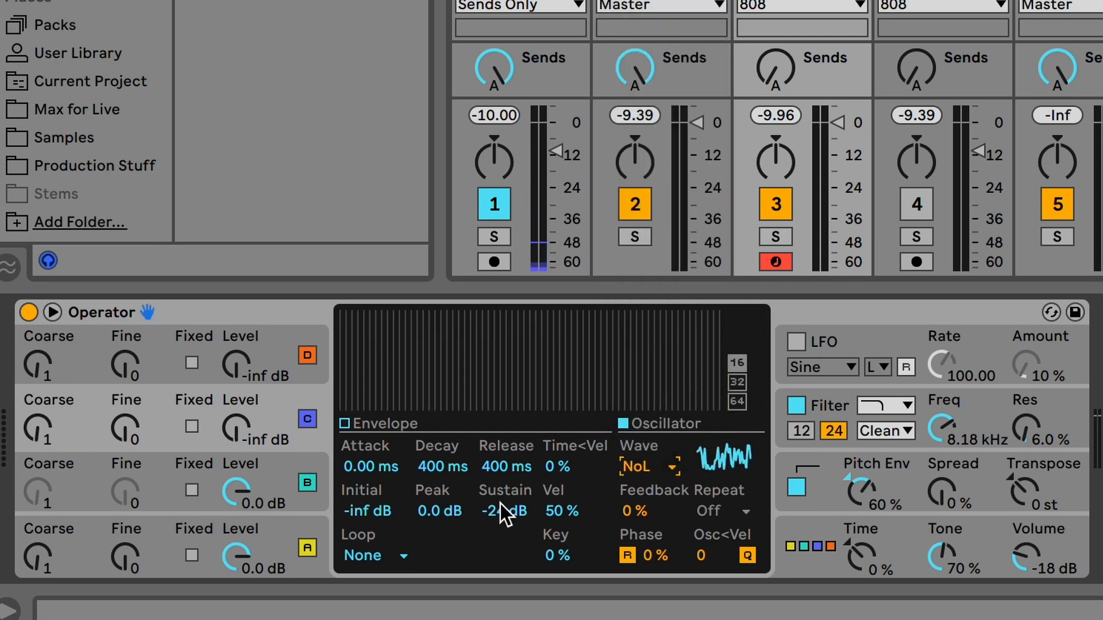
drag(498, 501, 498, 552)
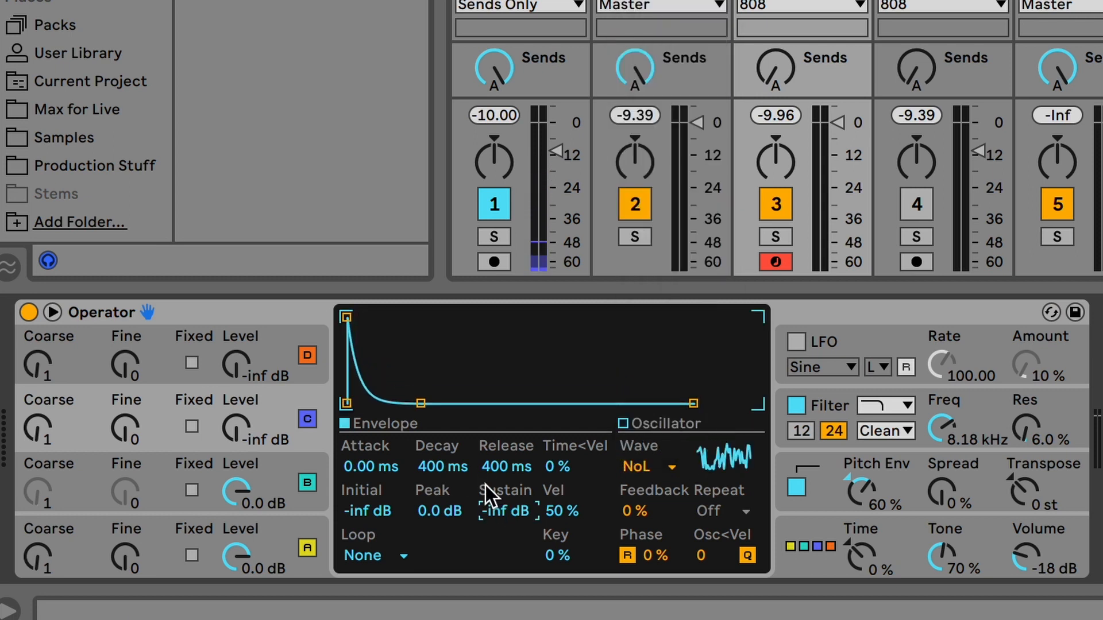
drag(438, 466, 437, 512)
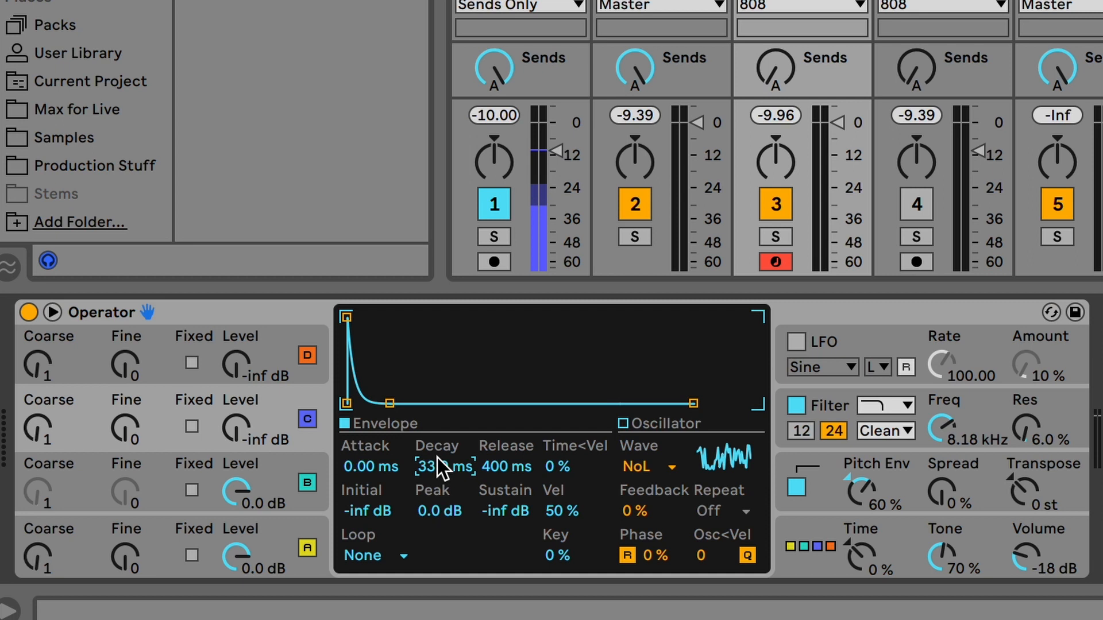
Audition oscillator C without A and B at 0.0 dB and a fixed frequency of 75.7 Hz, and switch oscillator B back on.
click(308, 544)
click(305, 486)
drag(250, 398, 251, 350)
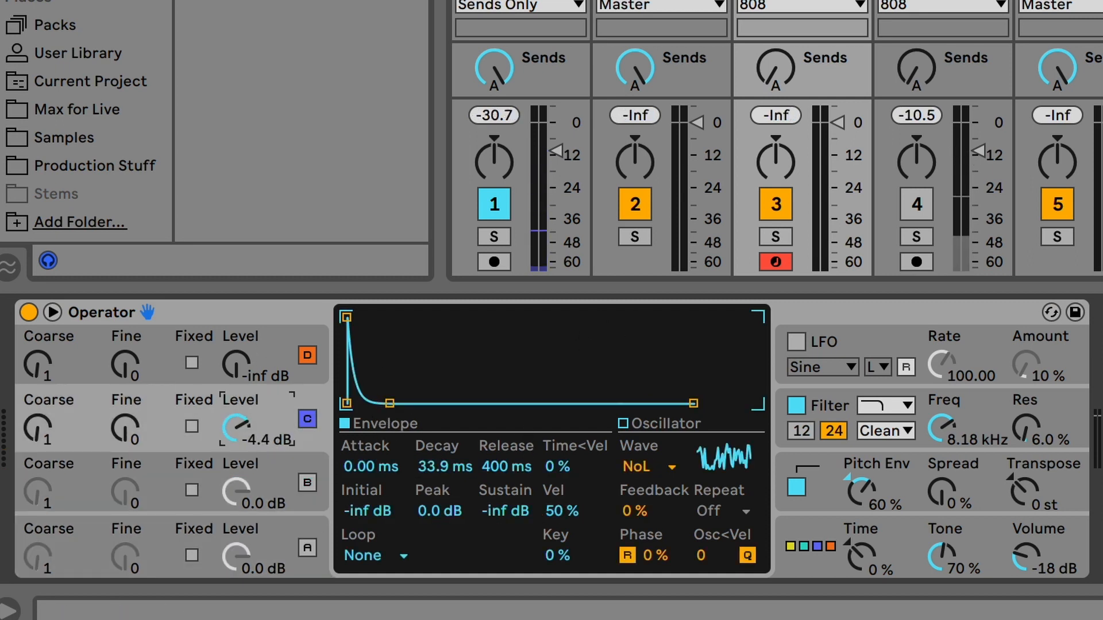
click(192, 427)
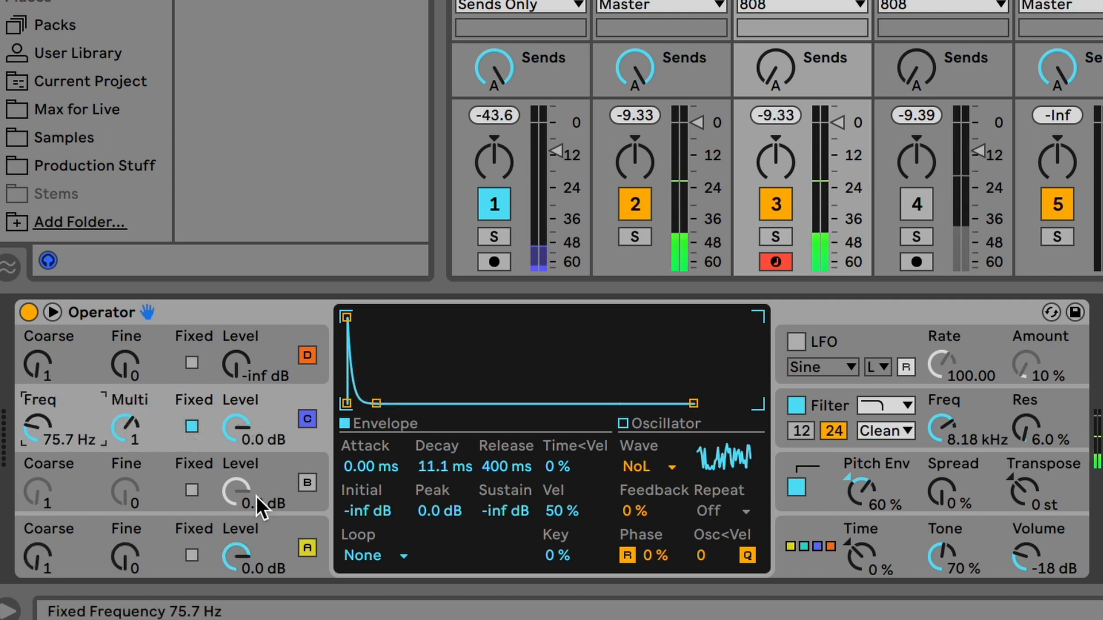
click(256, 495)
click(307, 483)
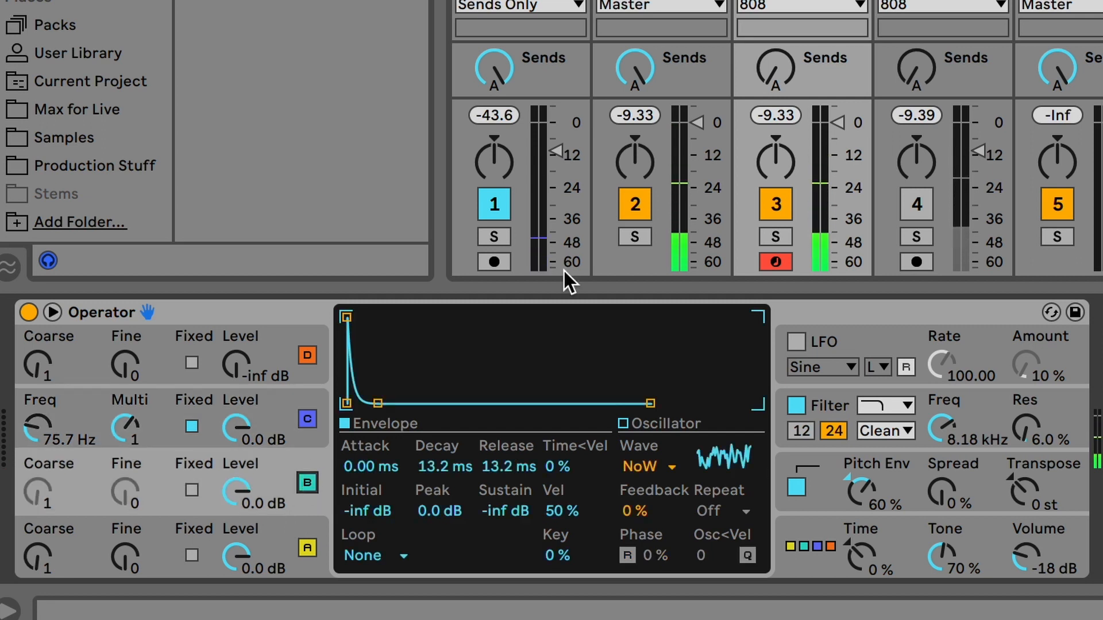
Solo the 808 sample and Operator tracks in turn, and tune oscillator C's fixed frequency to 110 Hz.
click(913, 236)
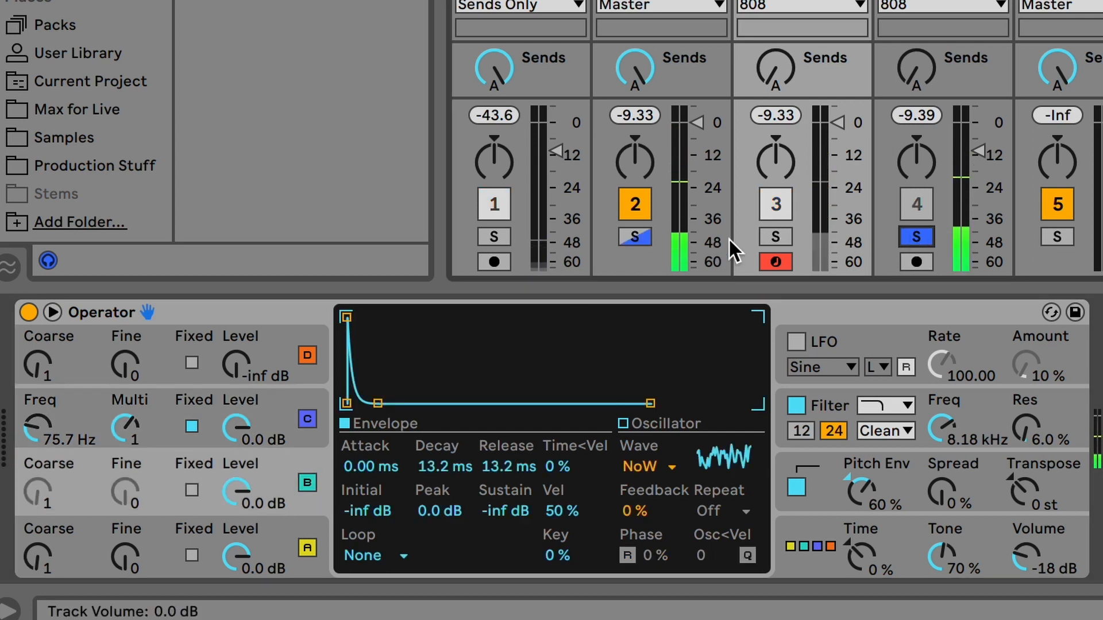
click(774, 236)
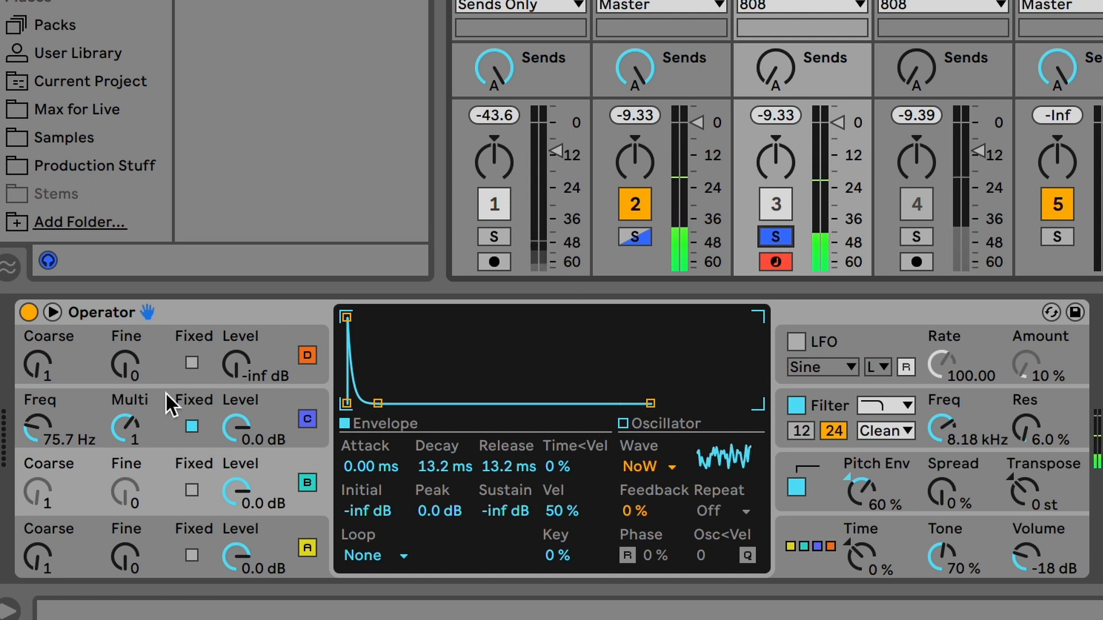
drag(63, 437, 63, 472)
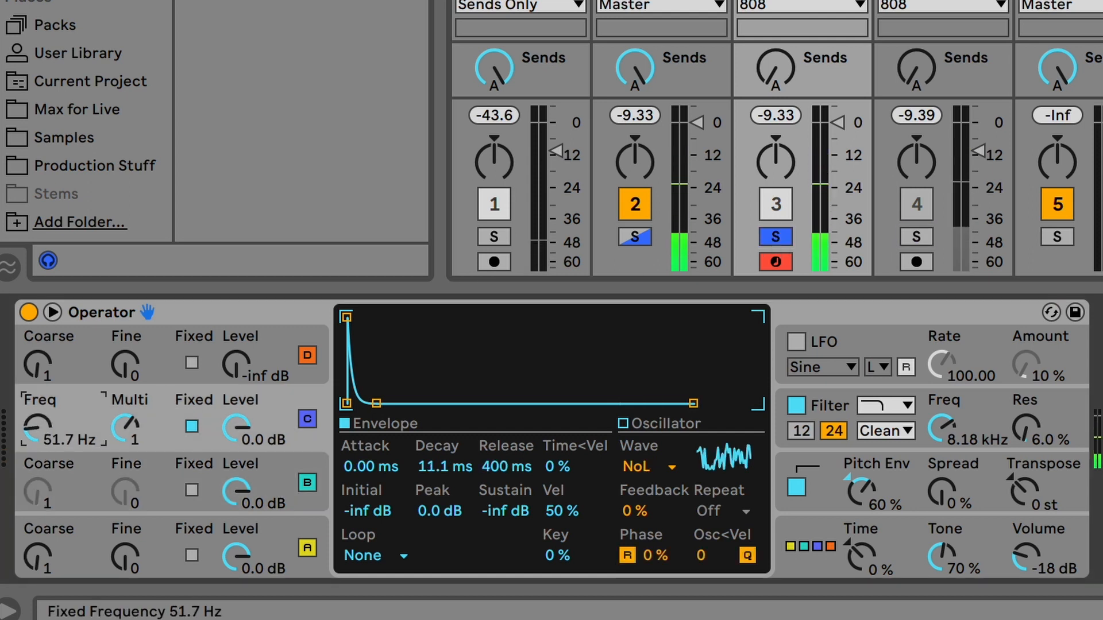
drag(62, 430, 62, 385)
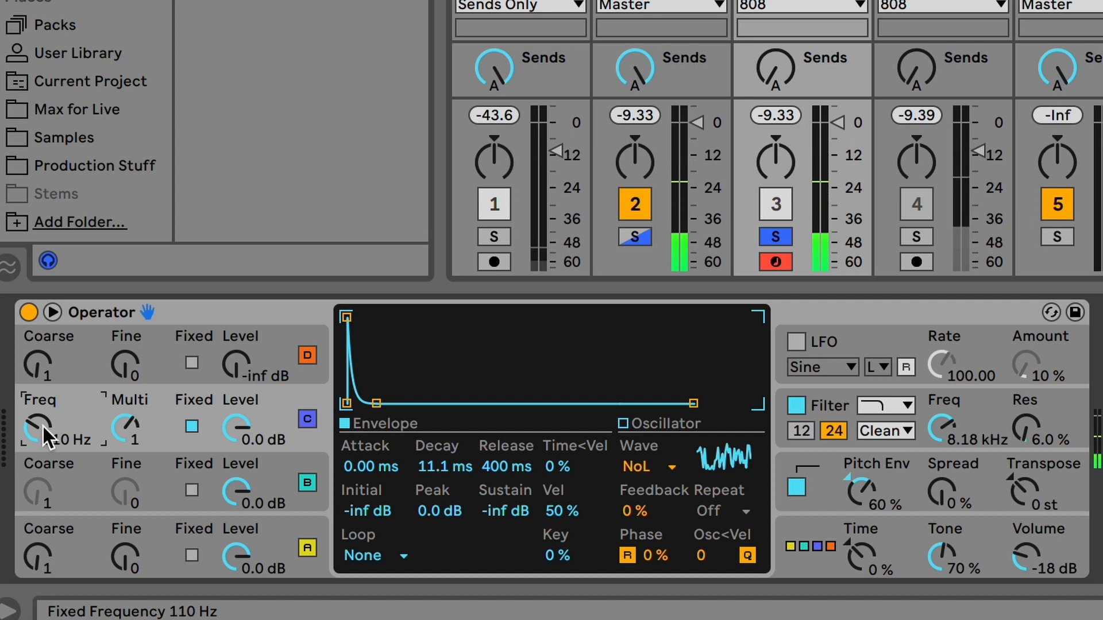
click(767, 234)
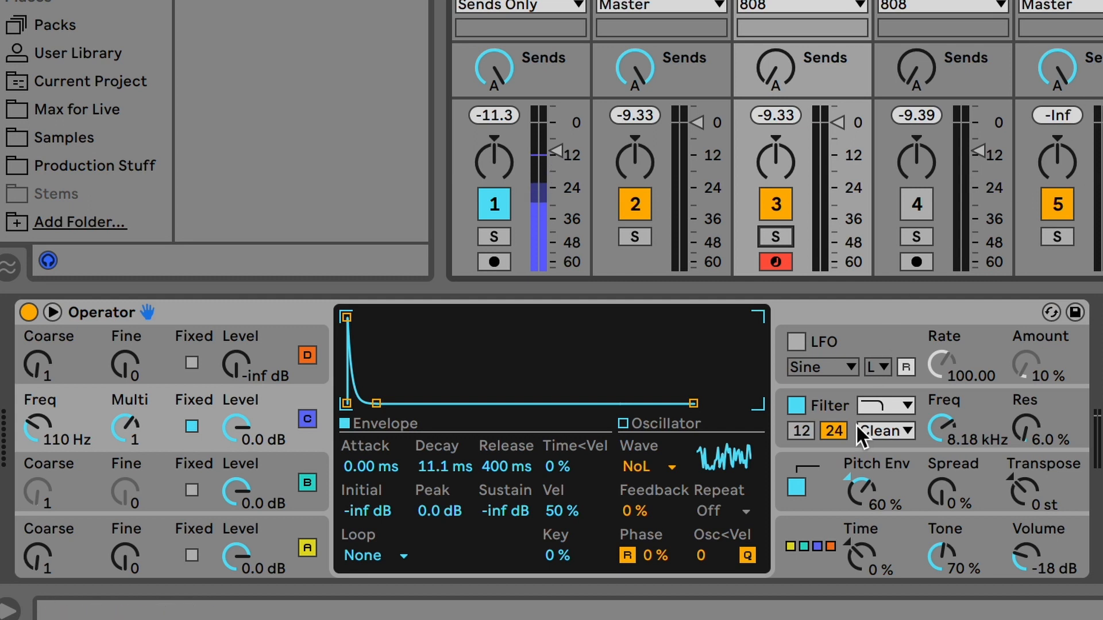
Change the filter circuit to OSR and raise the filter drive to 7.31 dB.
click(849, 405)
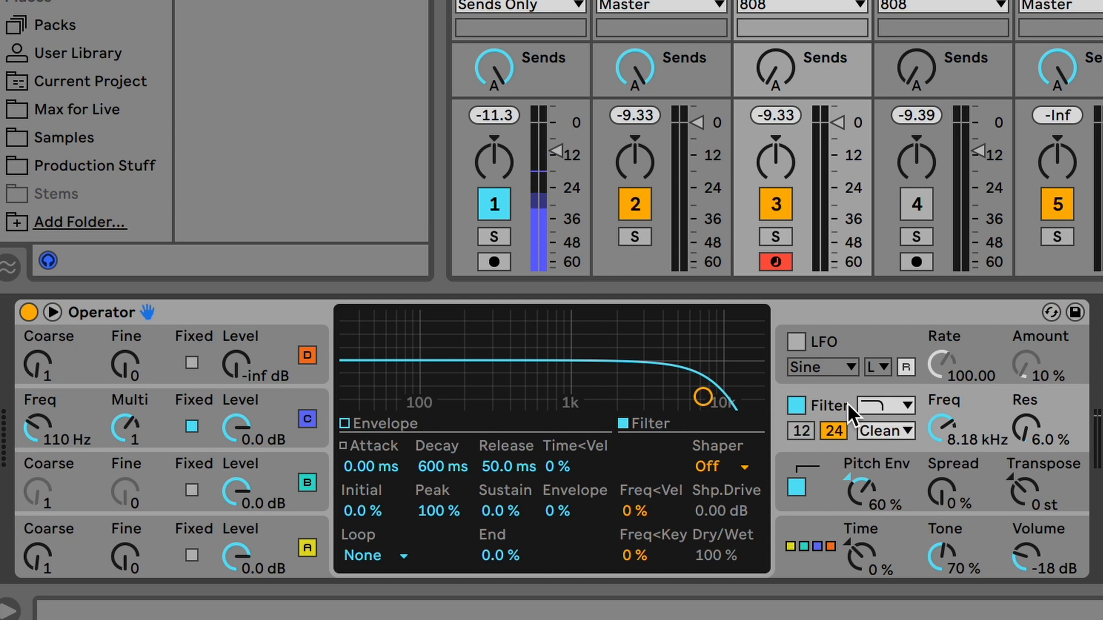
click(886, 432)
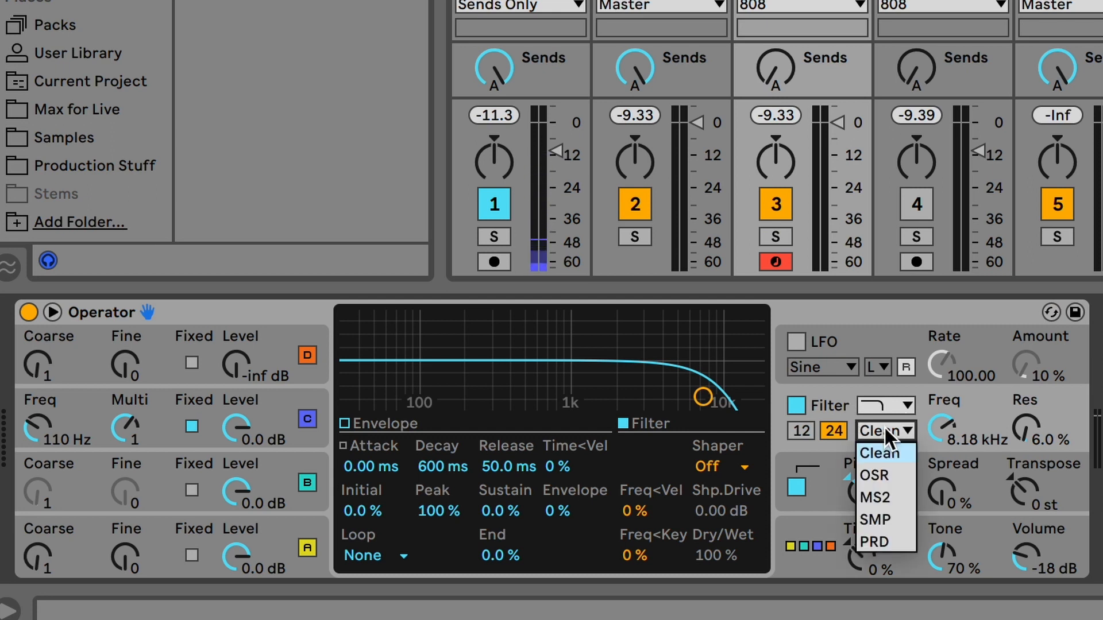
click(890, 469)
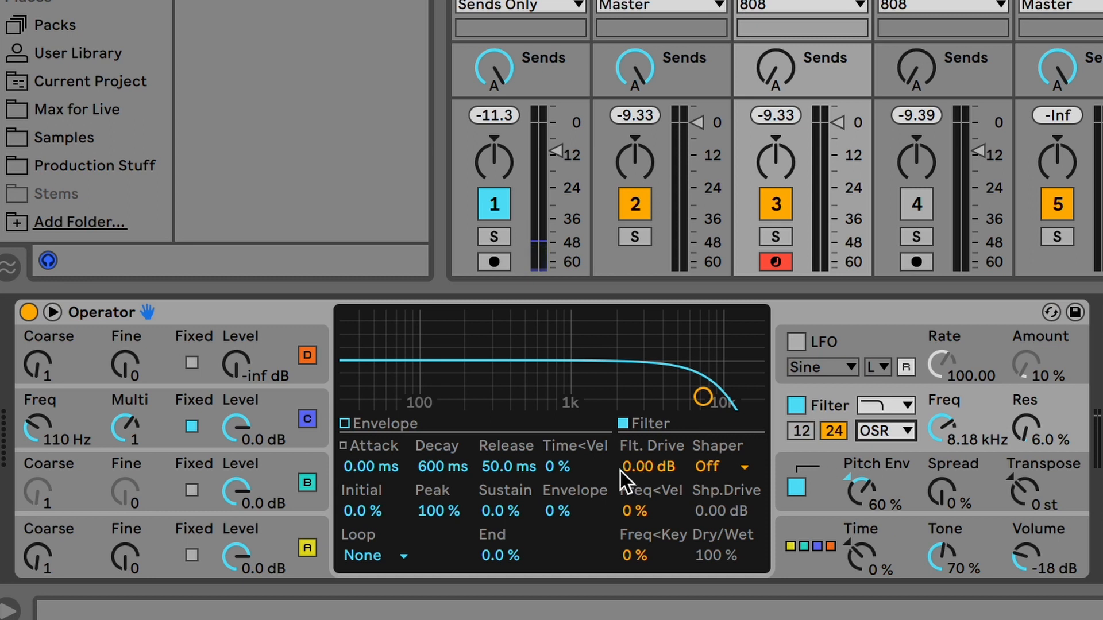
click(885, 431)
click(876, 474)
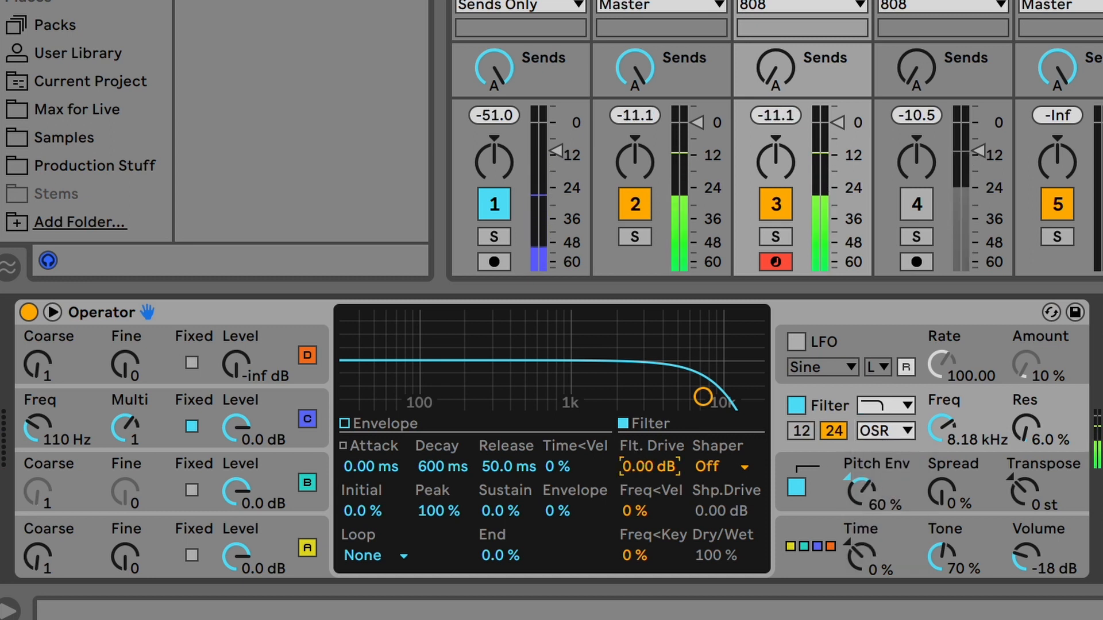
drag(640, 459, 640, 415)
Try the MS2 filter circuit, switch to SMP and lower the filter drive.
click(871, 430)
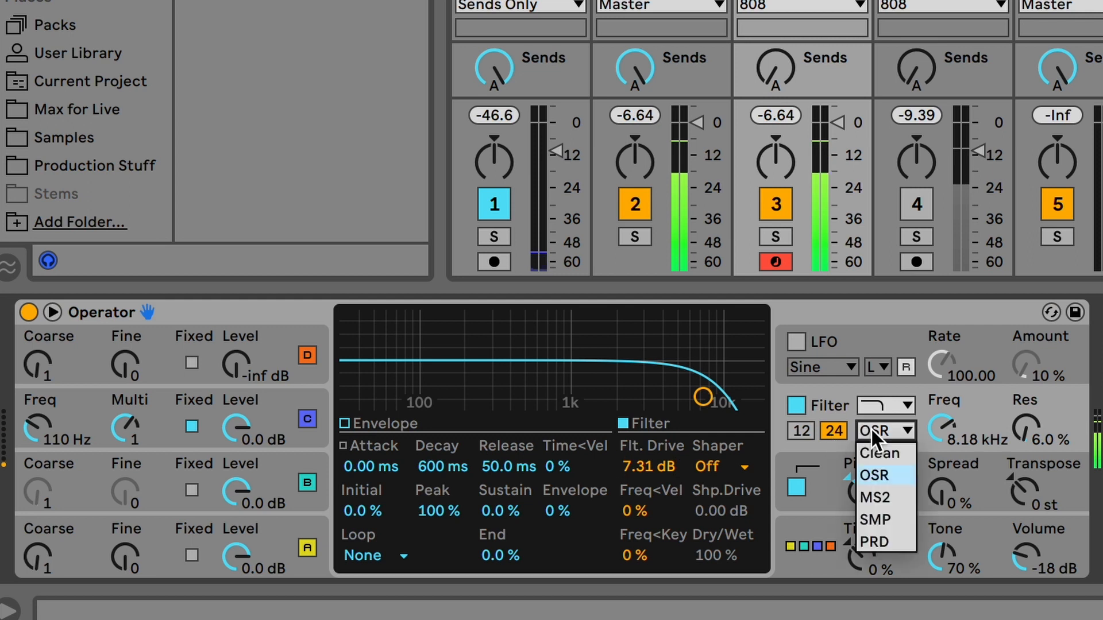
click(876, 497)
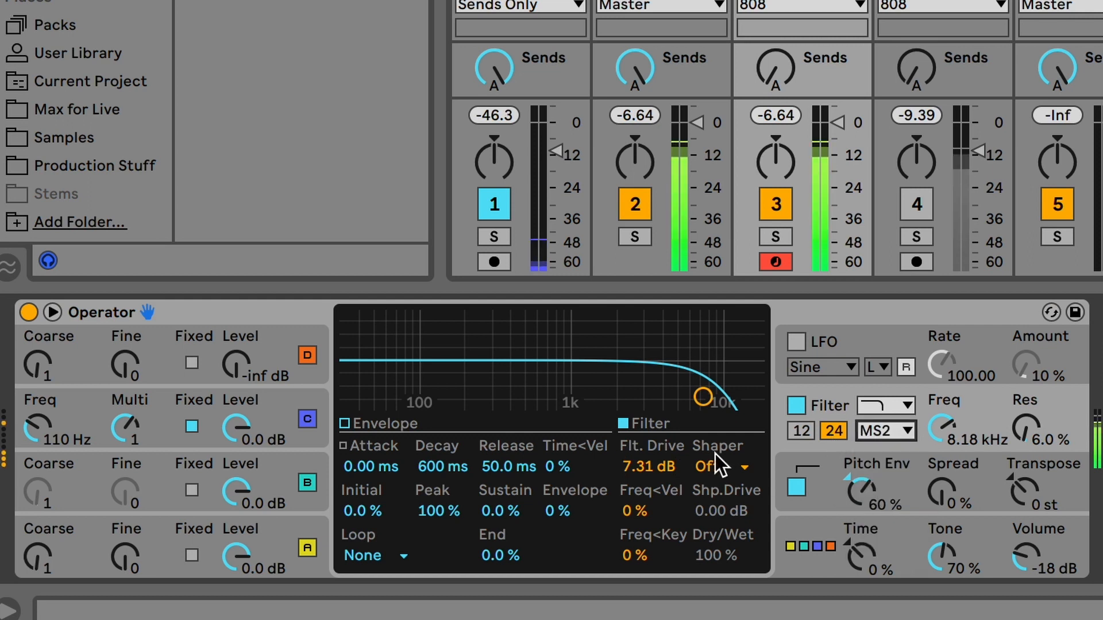
click(896, 432)
click(887, 518)
click(905, 428)
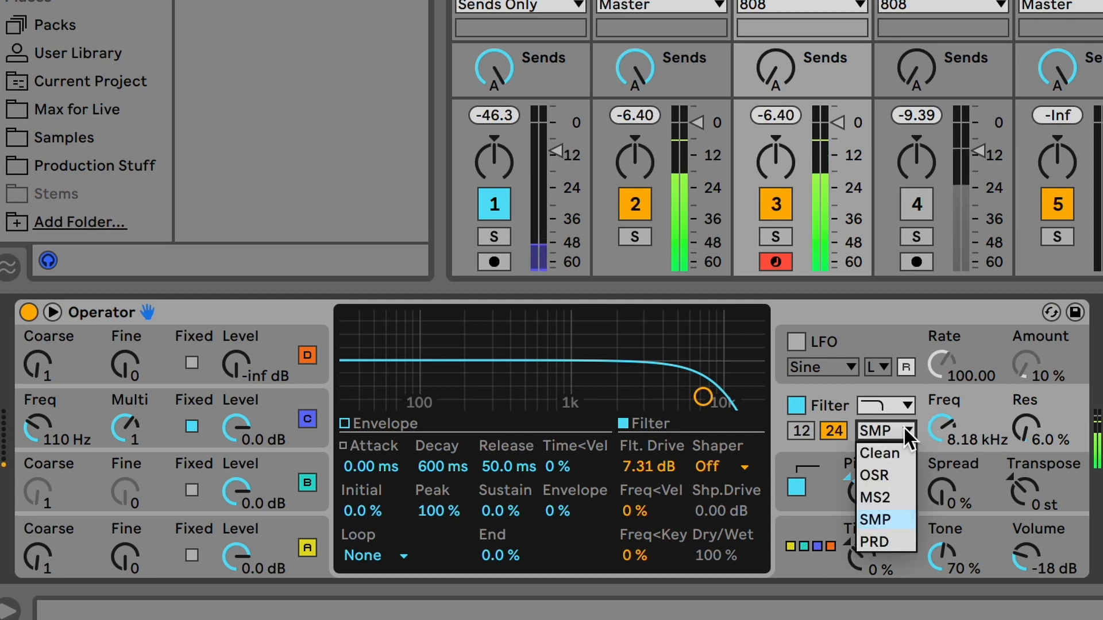
click(764, 434)
click(649, 448)
drag(649, 447, 640, 475)
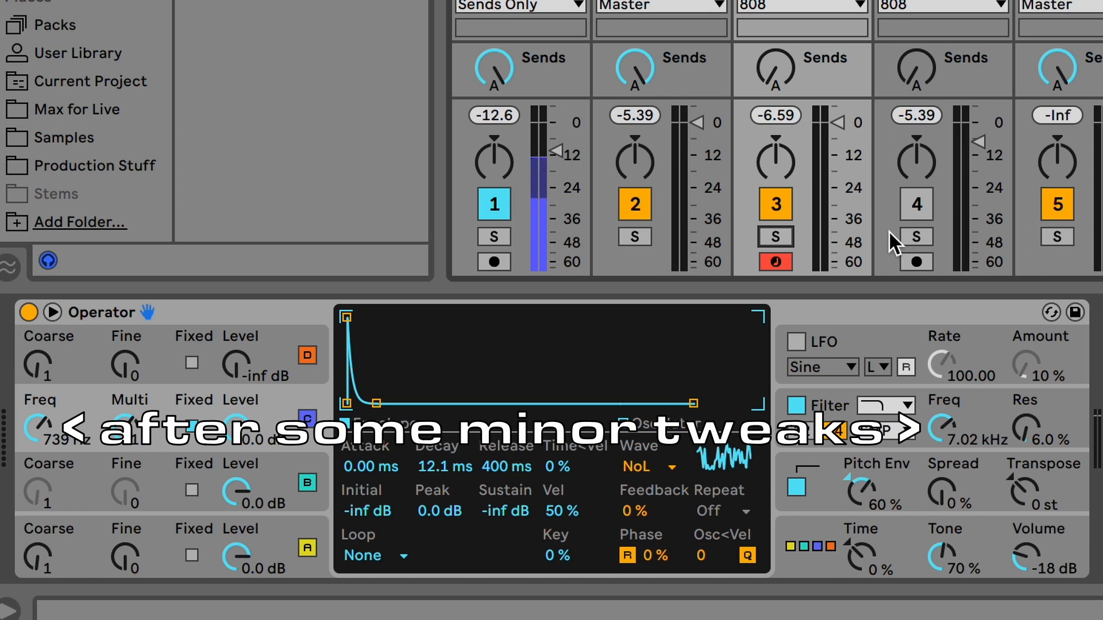
Alternately solo and unsolo the 808 sample on track 4 to compare it with the Operator kick.
click(916, 235)
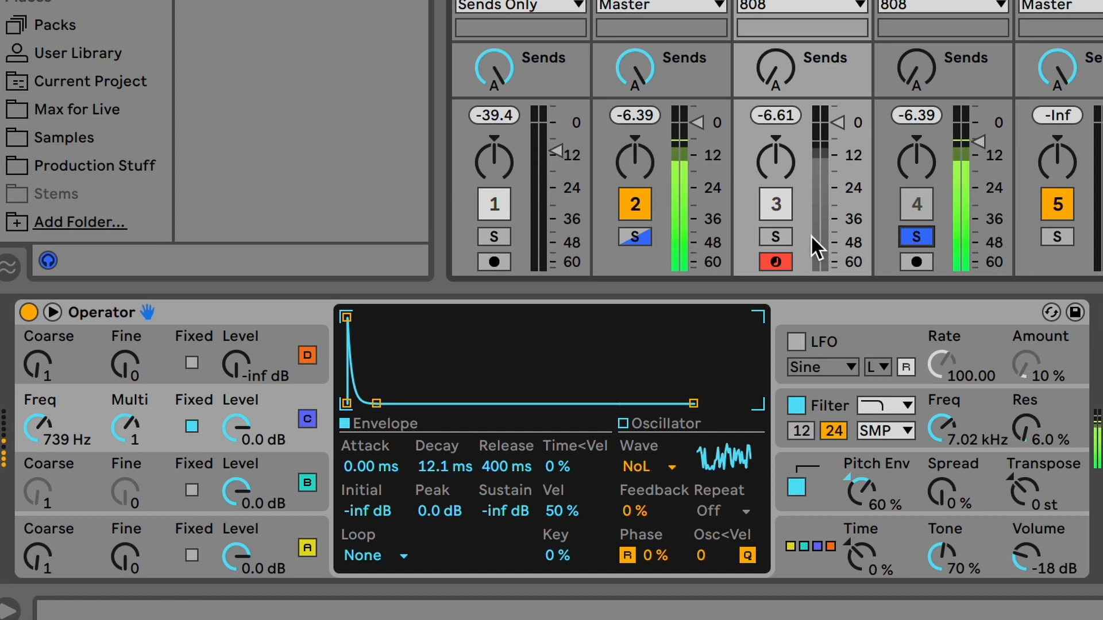
click(914, 235)
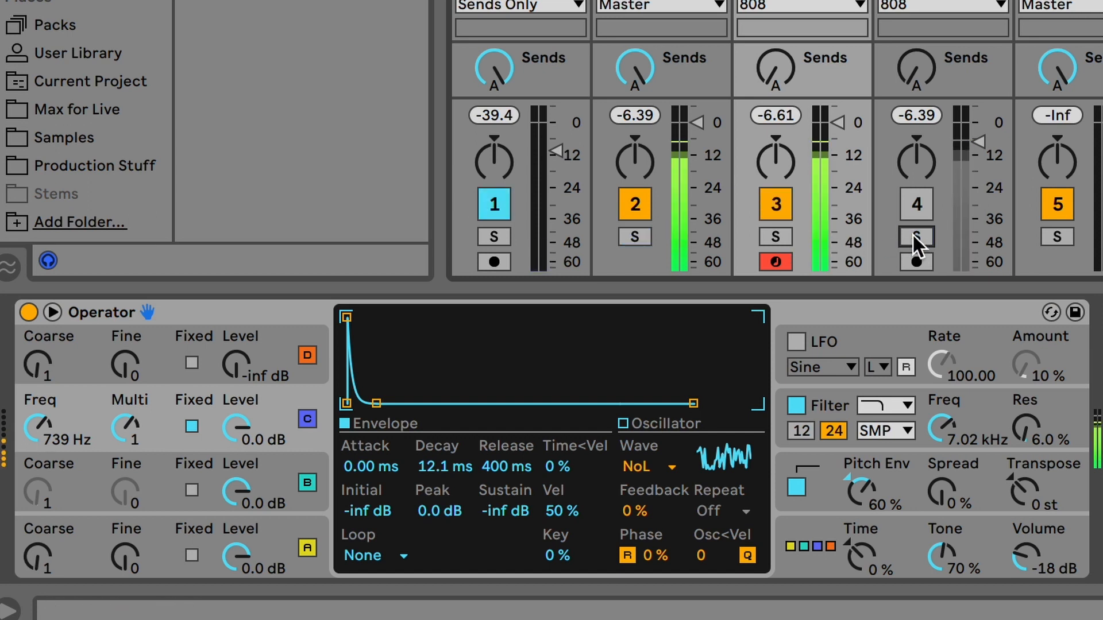
click(913, 237)
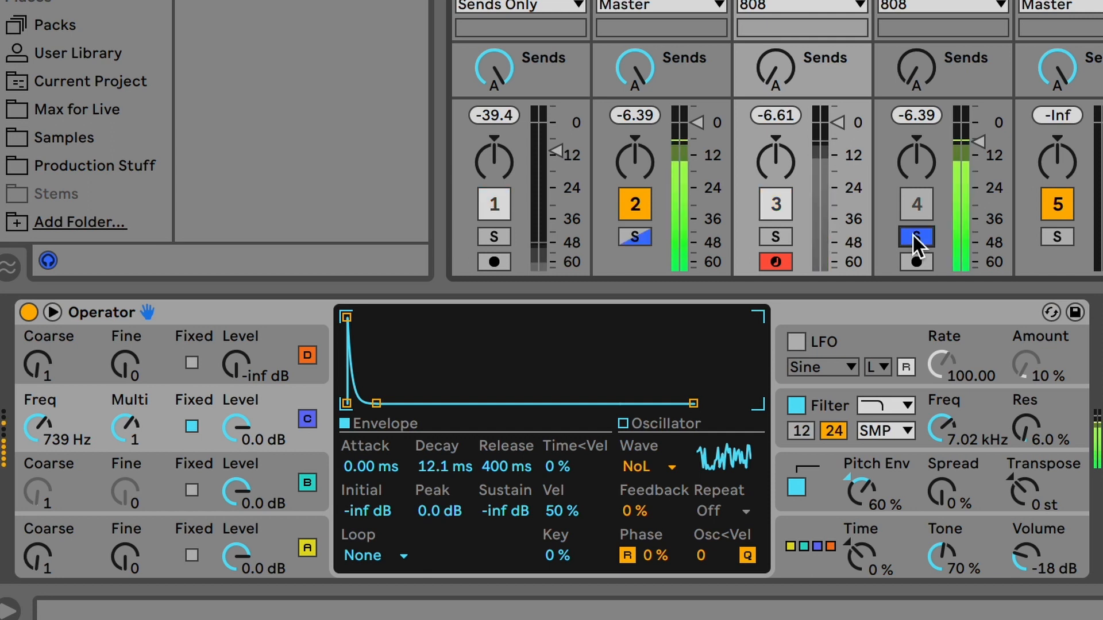
click(915, 236)
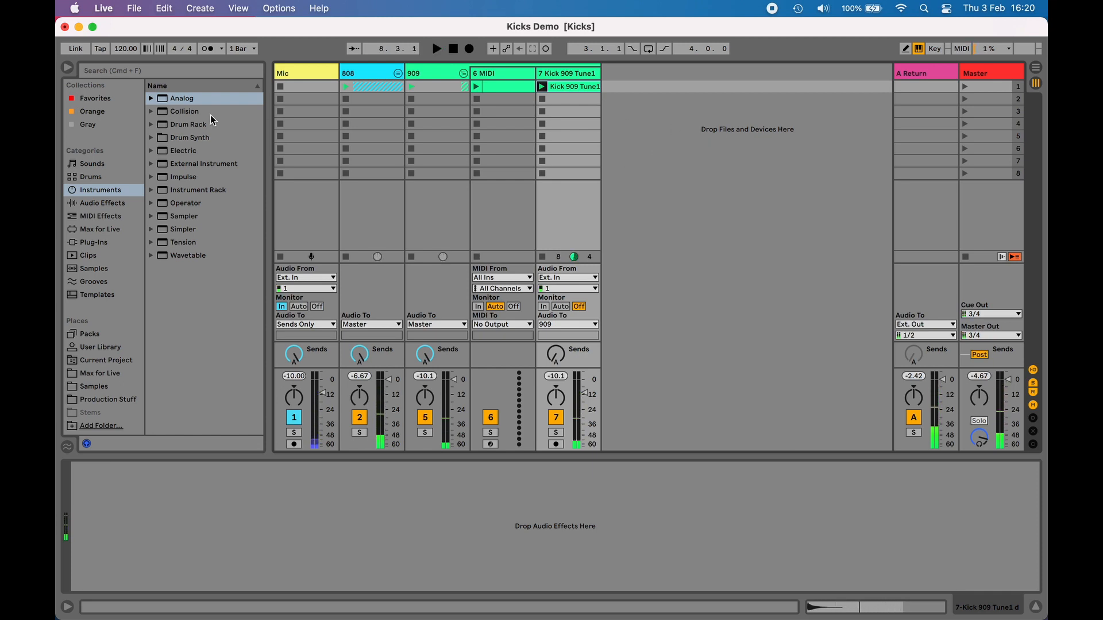
Load Wavetable onto the 6 MIDI track and set its amp envelope to -inf dB sustain with 800 ms decay and release.
drag(188, 255, 481, 80)
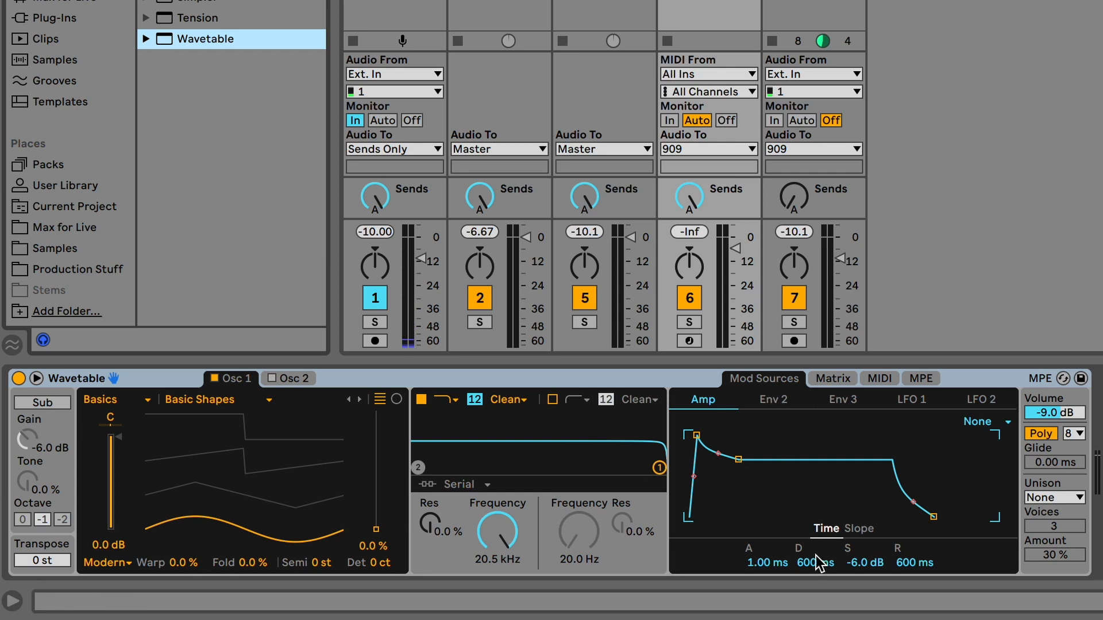
drag(865, 563, 865, 609)
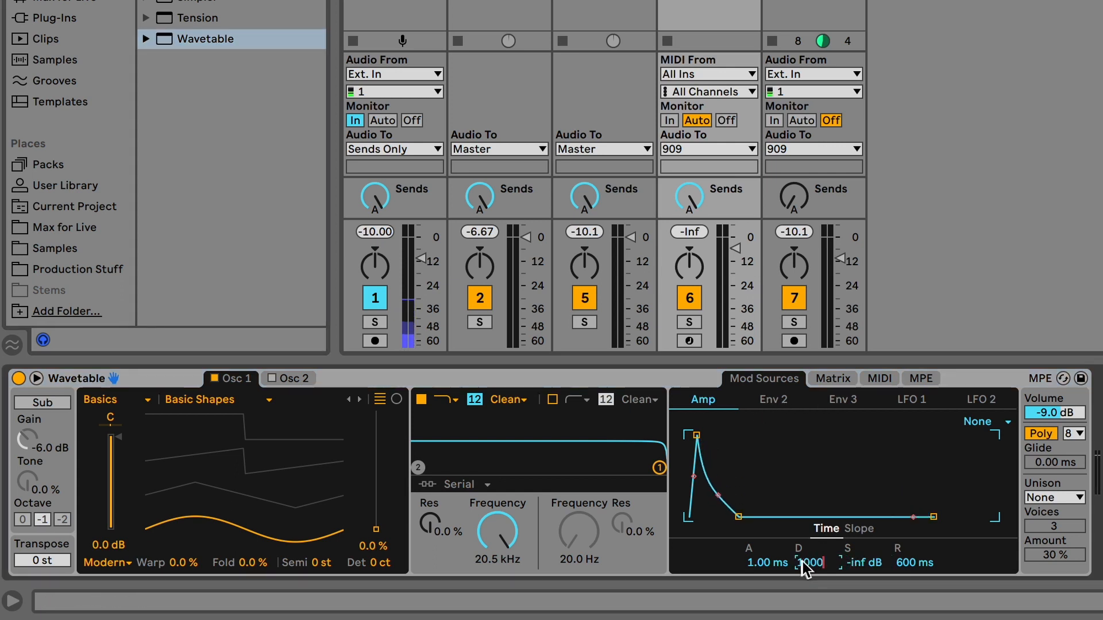
text(1000)
click(899, 562)
text(1000)
key(Return)
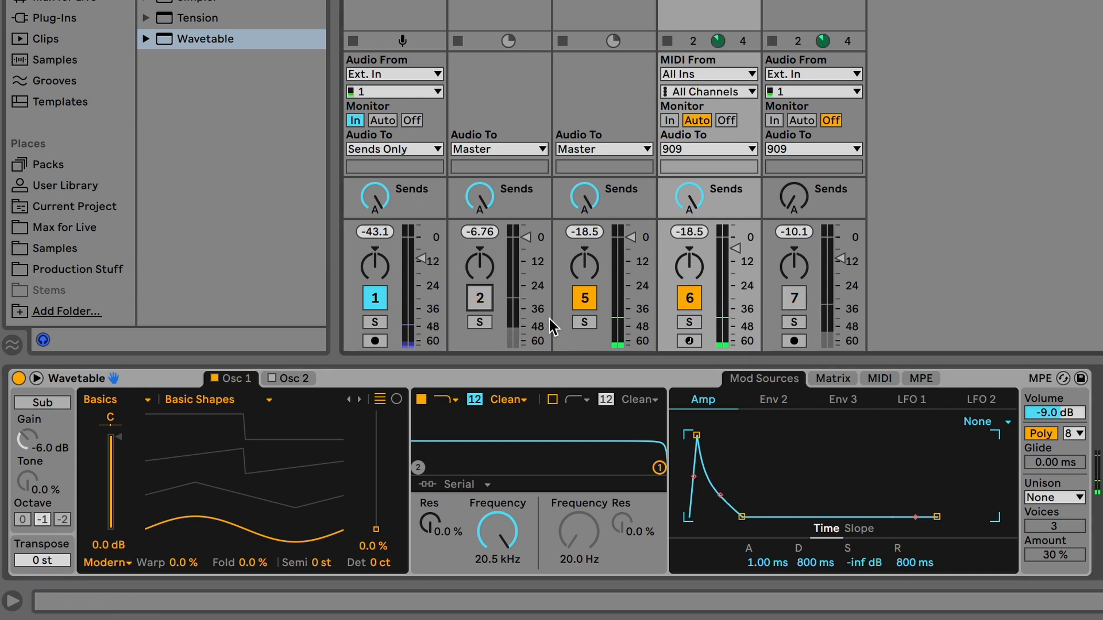
Solo the 909 kick sample on track 7 briefly to compare it with the Wavetable sound.
click(793, 323)
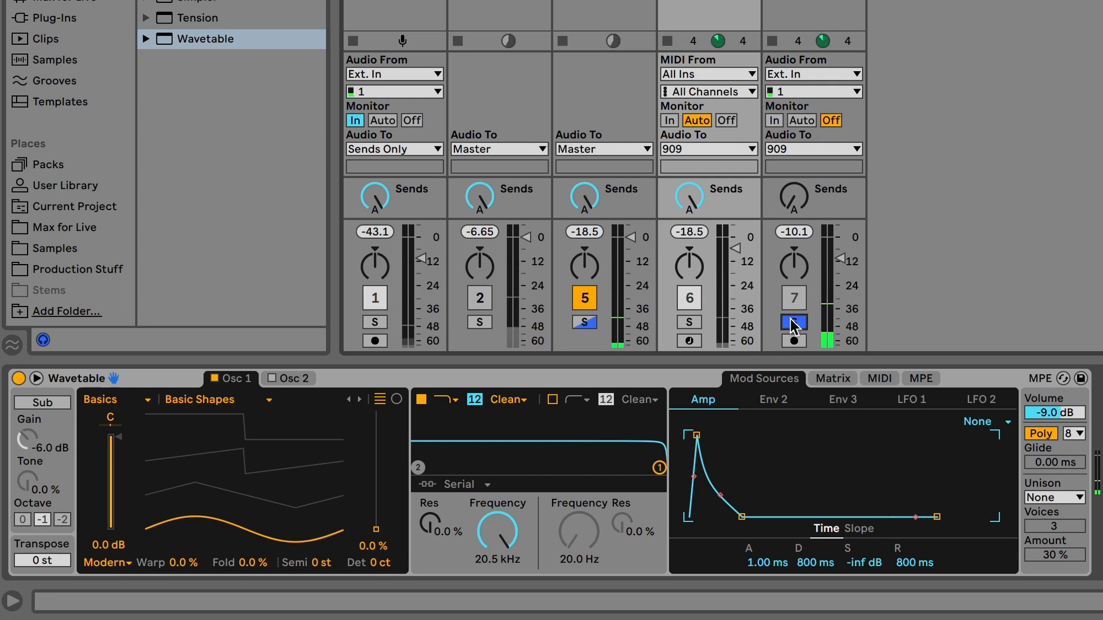
click(793, 323)
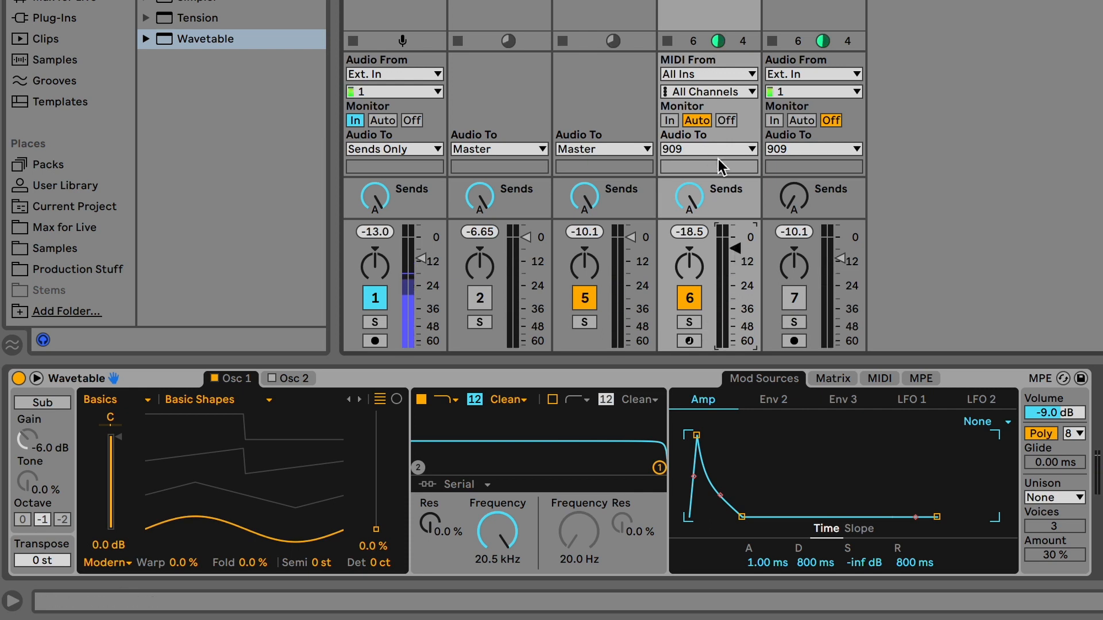
Give Env 2 a 0.0% sustain and 61.8 ms decay, and route it to pitch with an amount of 24.
click(773, 401)
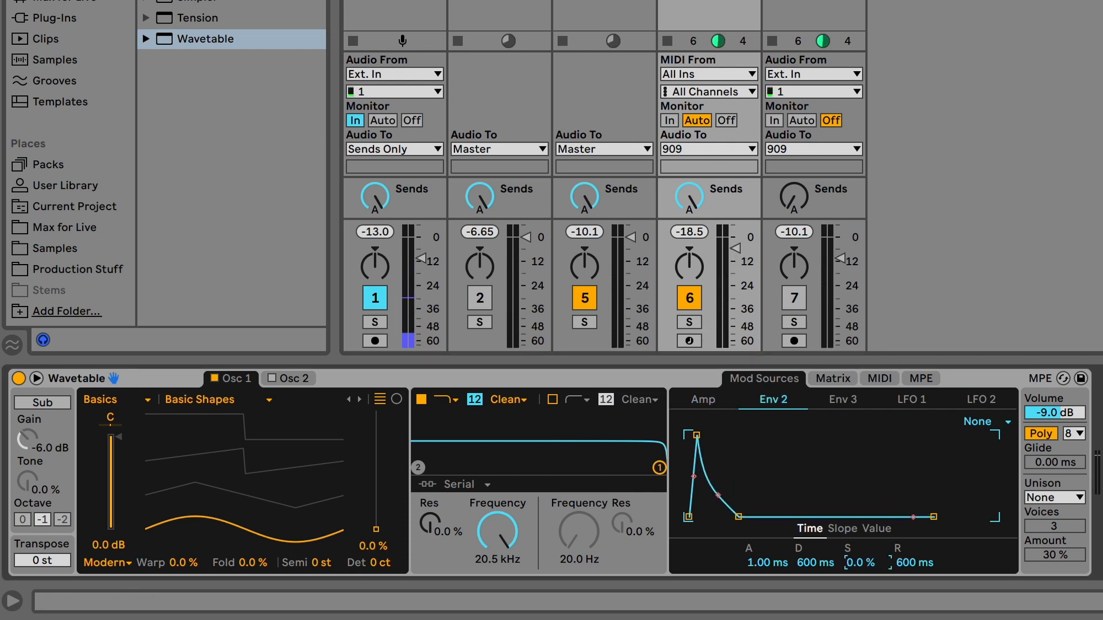
drag(818, 566, 818, 597)
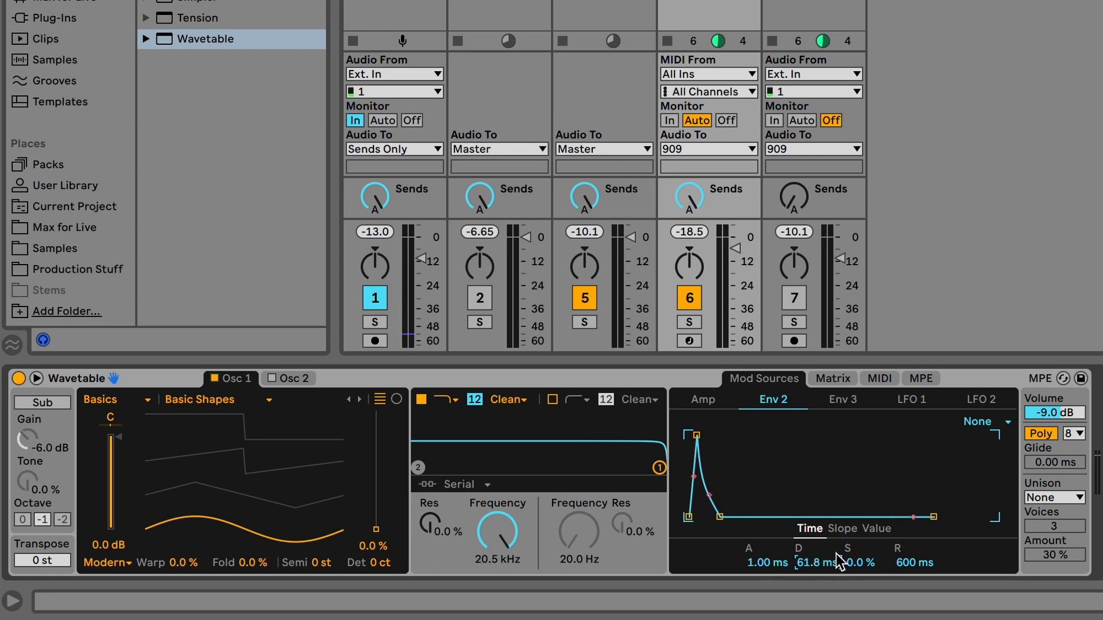
click(845, 379)
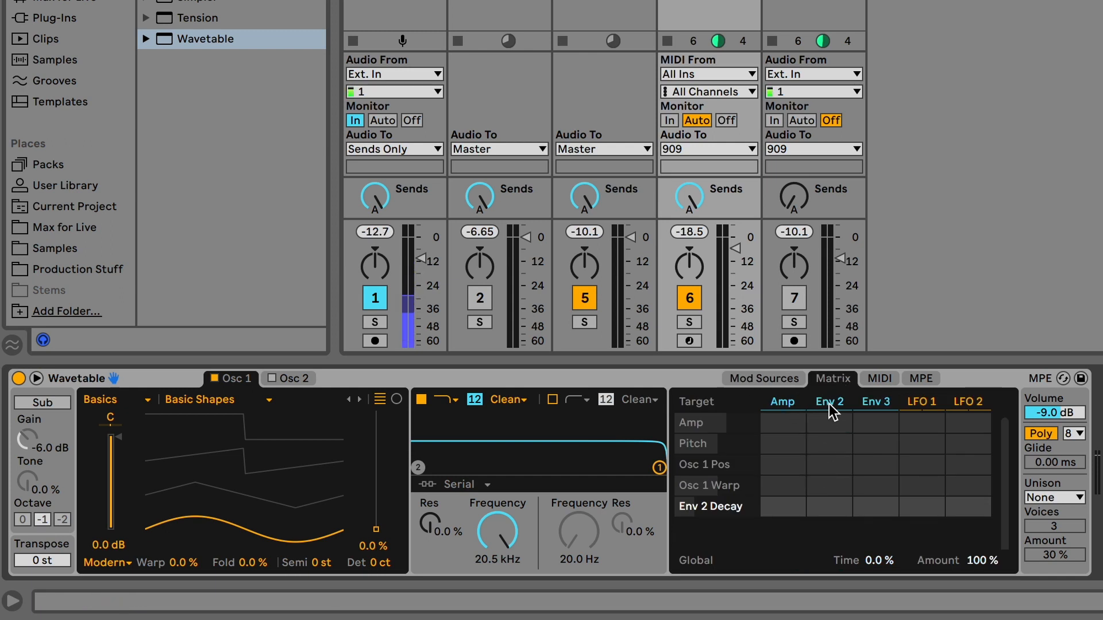
drag(830, 449, 830, 378)
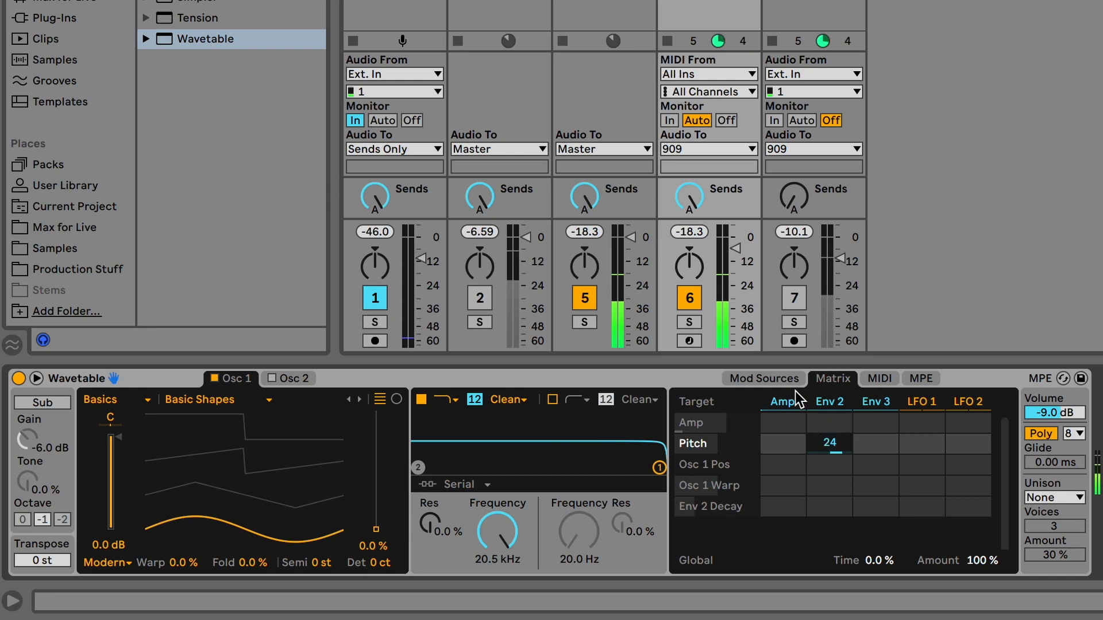
Solo the 909 sample and Wavetable tracks in turn while checking the Env 2 pitch modulation amount.
click(794, 325)
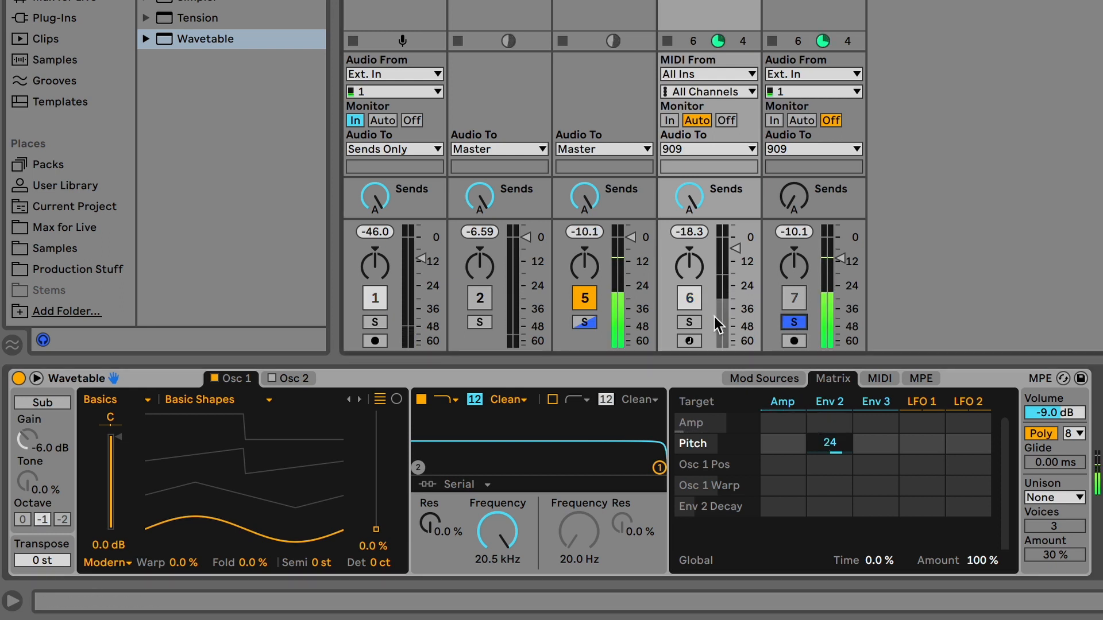
click(689, 322)
drag(841, 442, 842, 441)
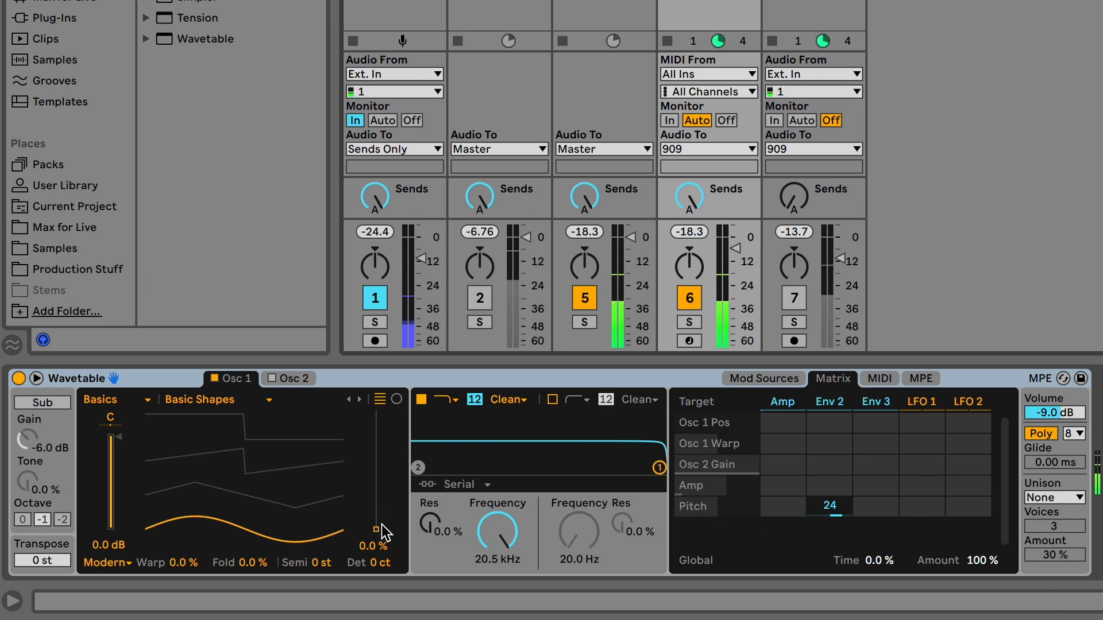
Set oscillator 1's wavetable position to 8.4% and modulate that position from the Amp envelope by 12.
mouse_move(377, 530)
mouse_down()
mouse_move(376, 419)
mouse_move(376, 511)
mouse_up()
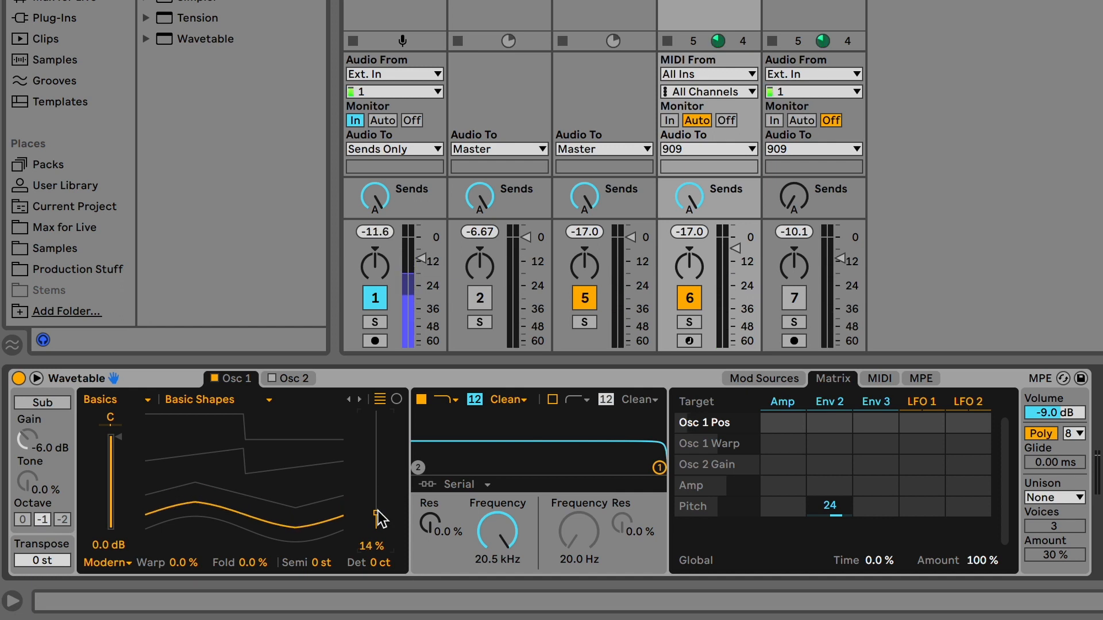
drag(376, 513, 377, 520)
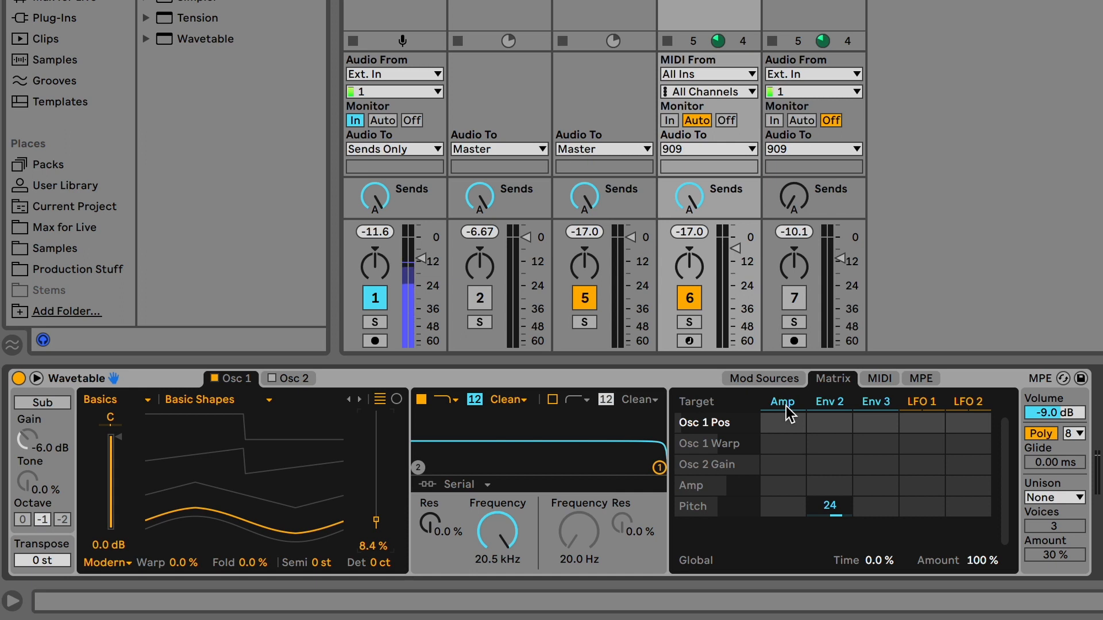
click(788, 425)
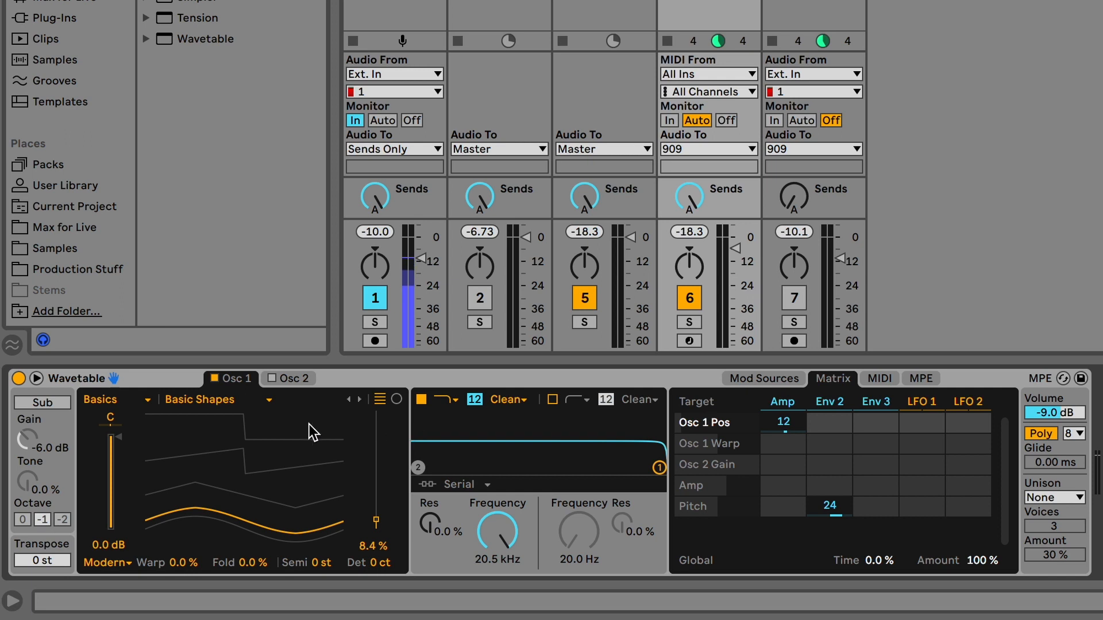
Enable the sub oscillator at octave 0 and toggle it off and on to audition its effect.
click(56, 404)
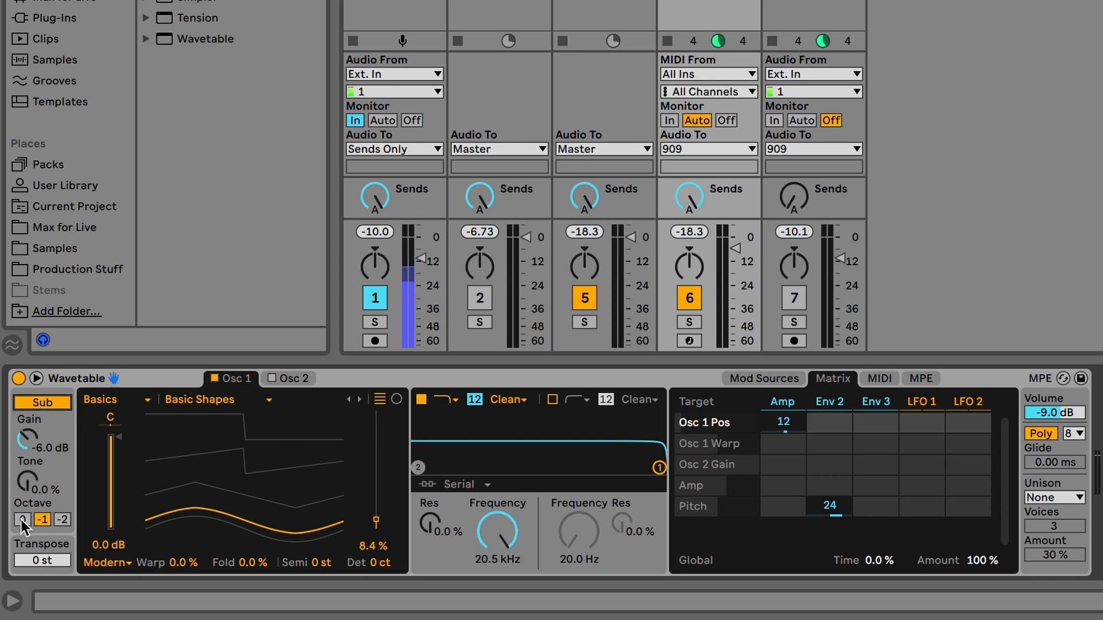
click(21, 519)
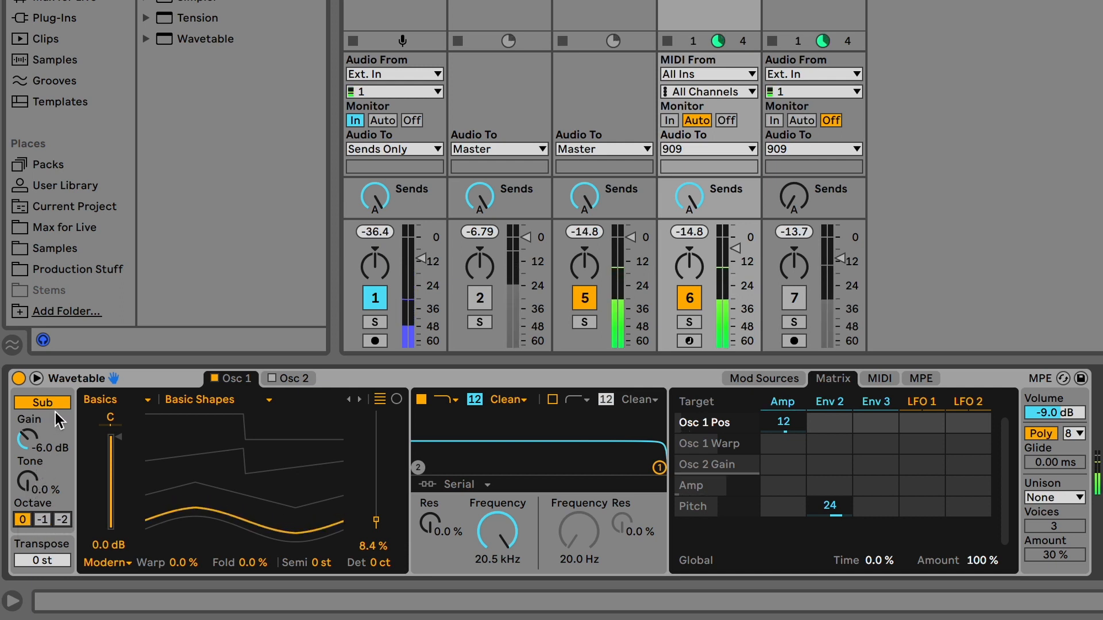
click(41, 404)
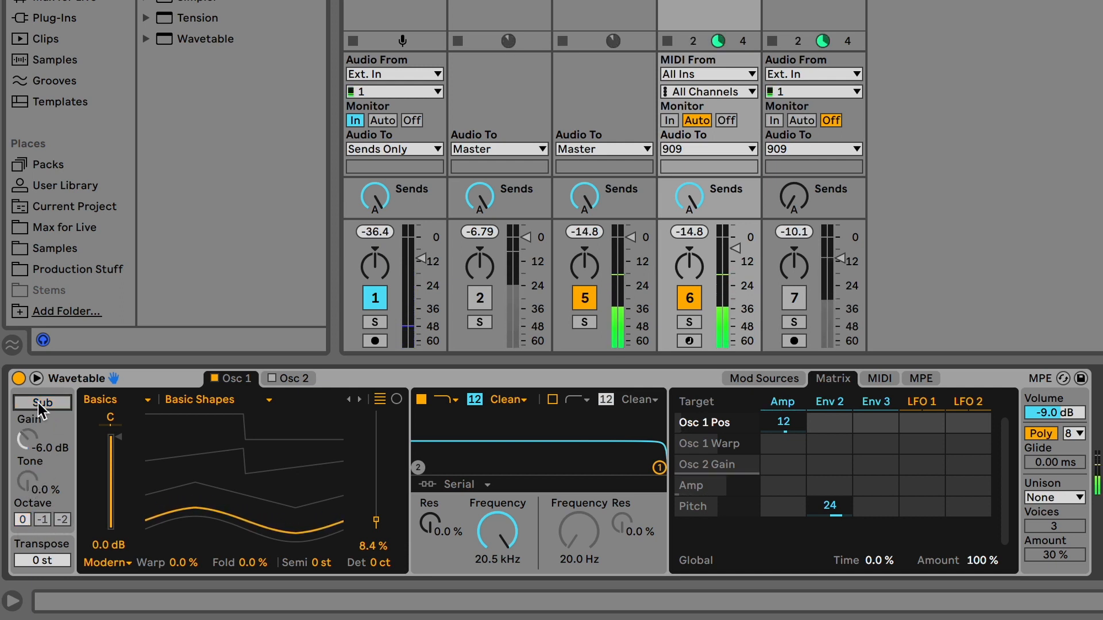
click(41, 404)
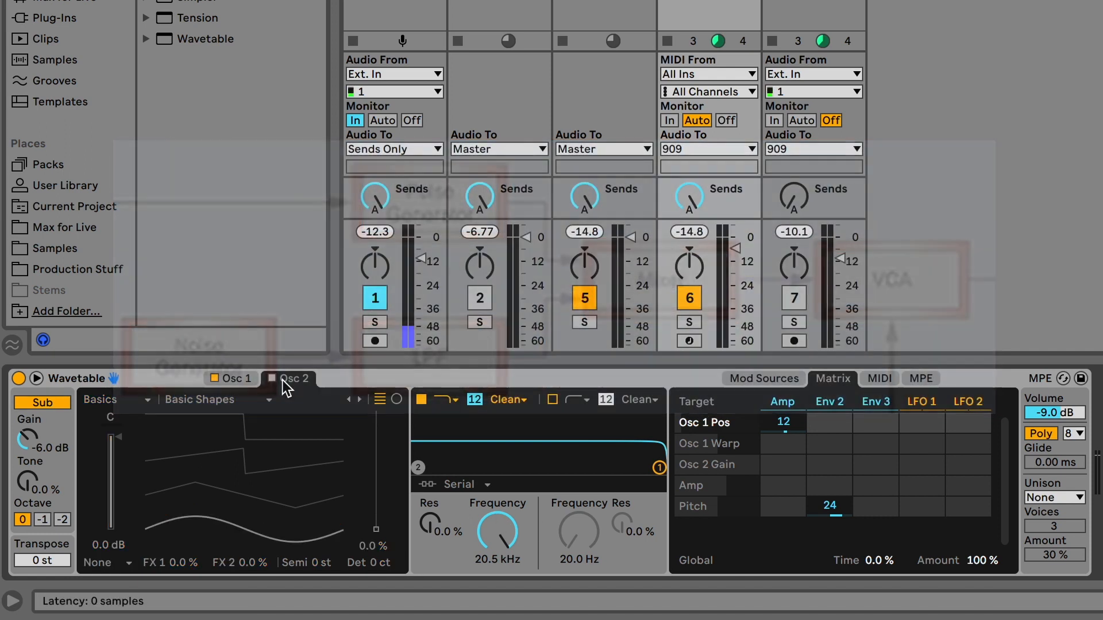
Switch on oscillator 2 and choose the White Noise wavetable for it.
click(270, 378)
click(190, 398)
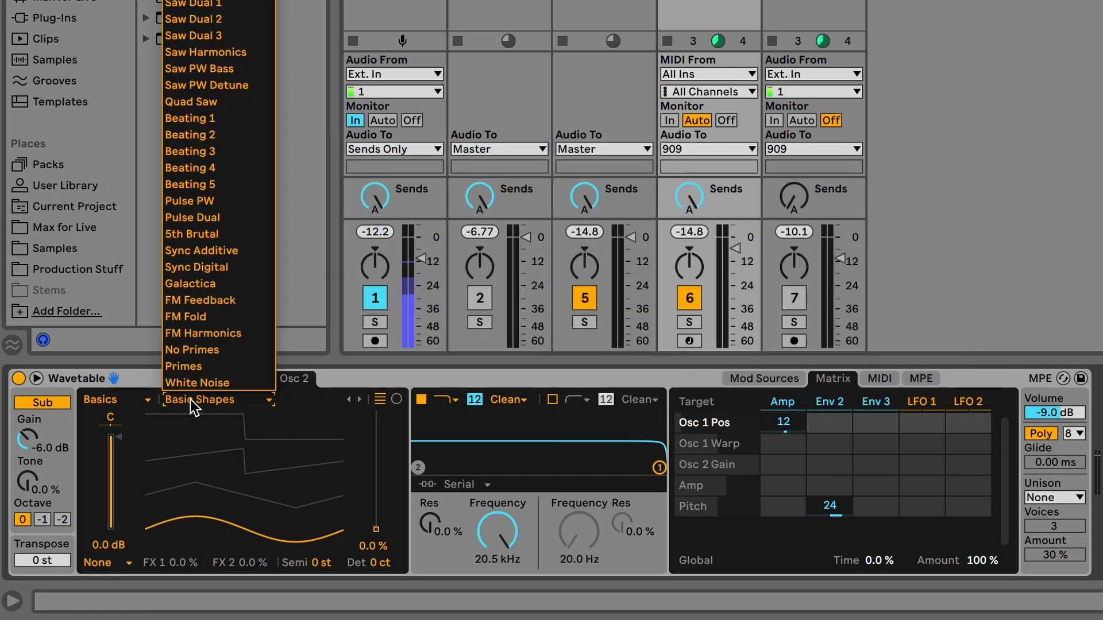
click(205, 381)
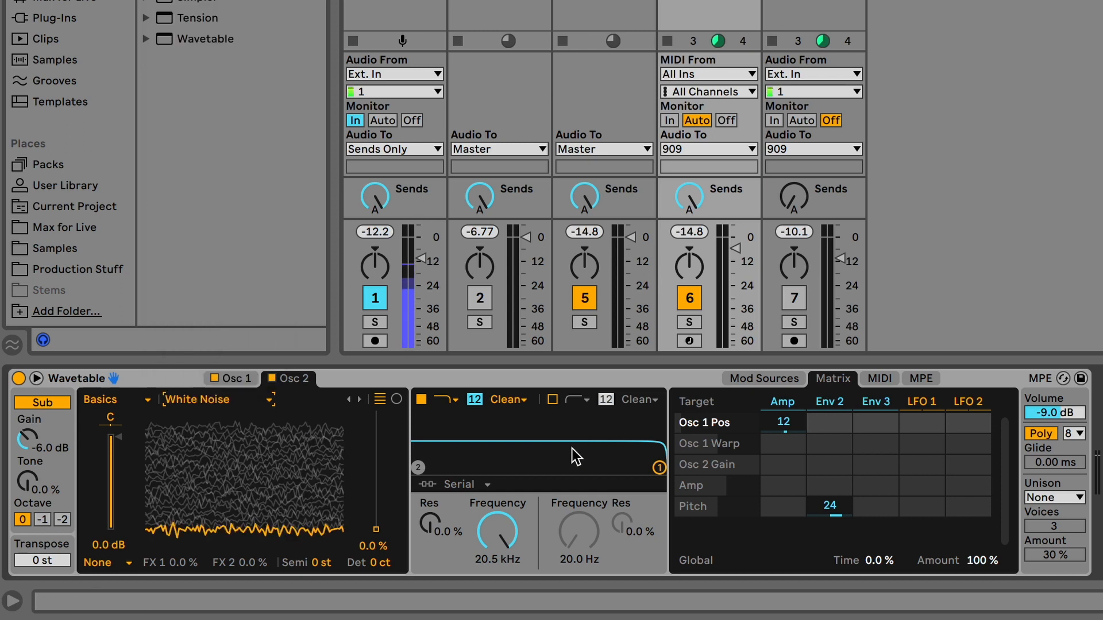
Shape Env 3 with 0.0% sustain and 13.4 ms decay, and route it to Osc 2 Gain with an amount of 100.
click(786, 384)
click(829, 402)
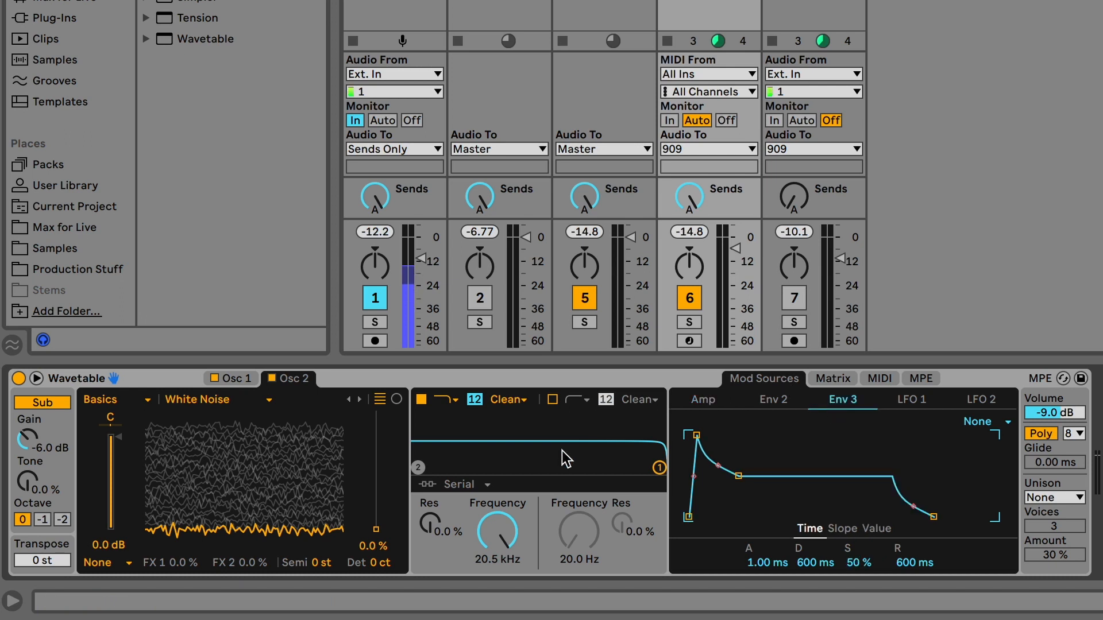
drag(858, 563, 859, 600)
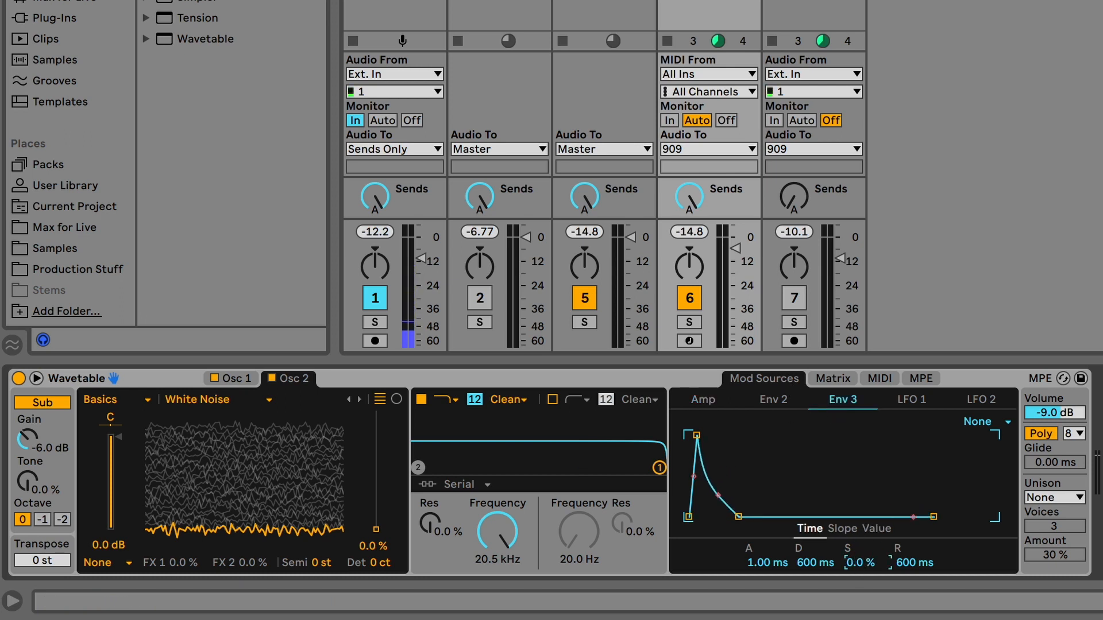
drag(824, 563, 825, 616)
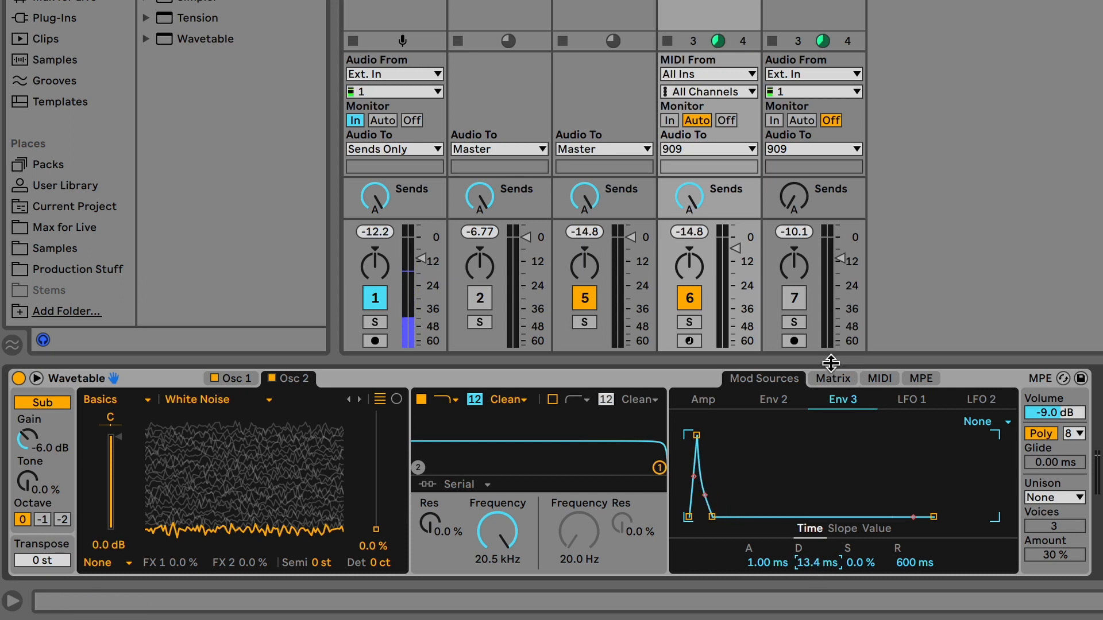
click(841, 383)
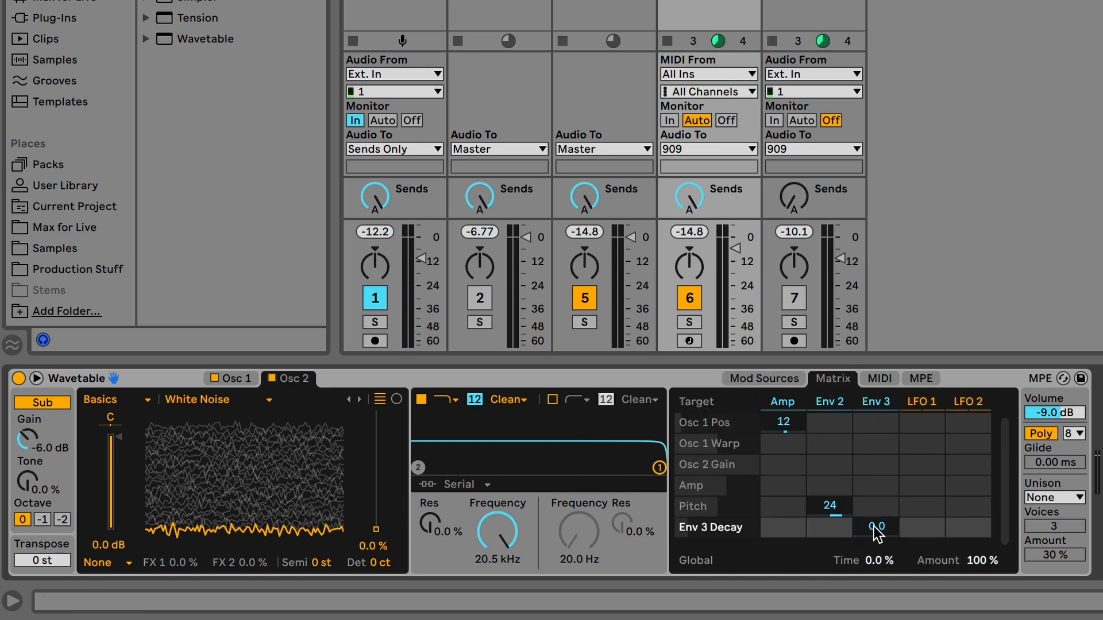
click(126, 441)
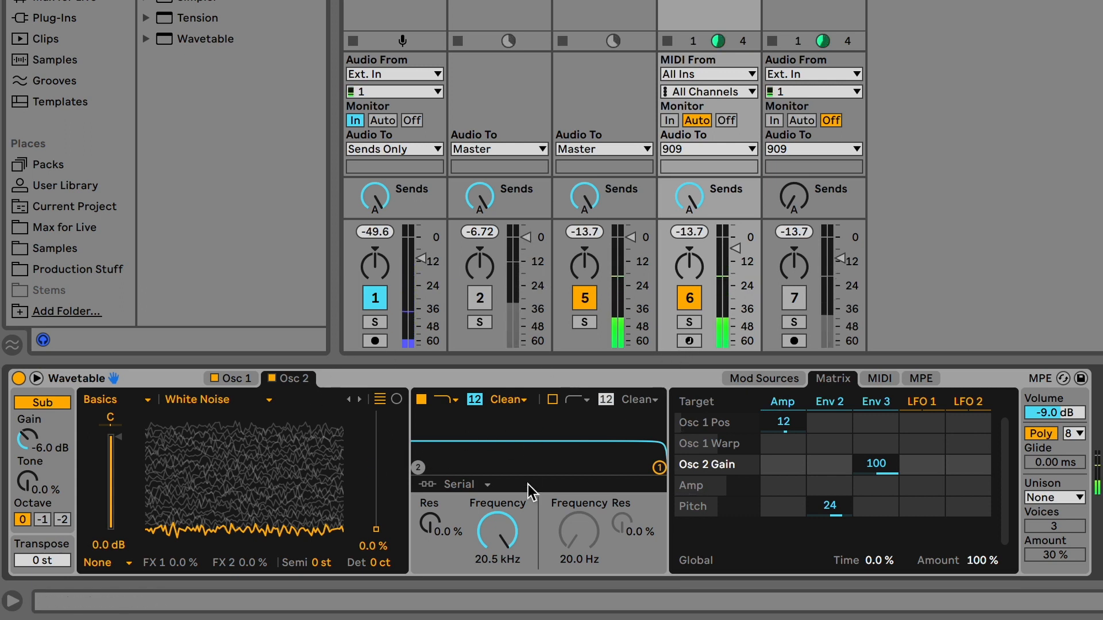
Tune filter 1 to 2.99 kHz with 14% resonance against the soloed 909 sample, and raise the Wavetable track's volume.
click(493, 526)
drag(493, 526, 493, 557)
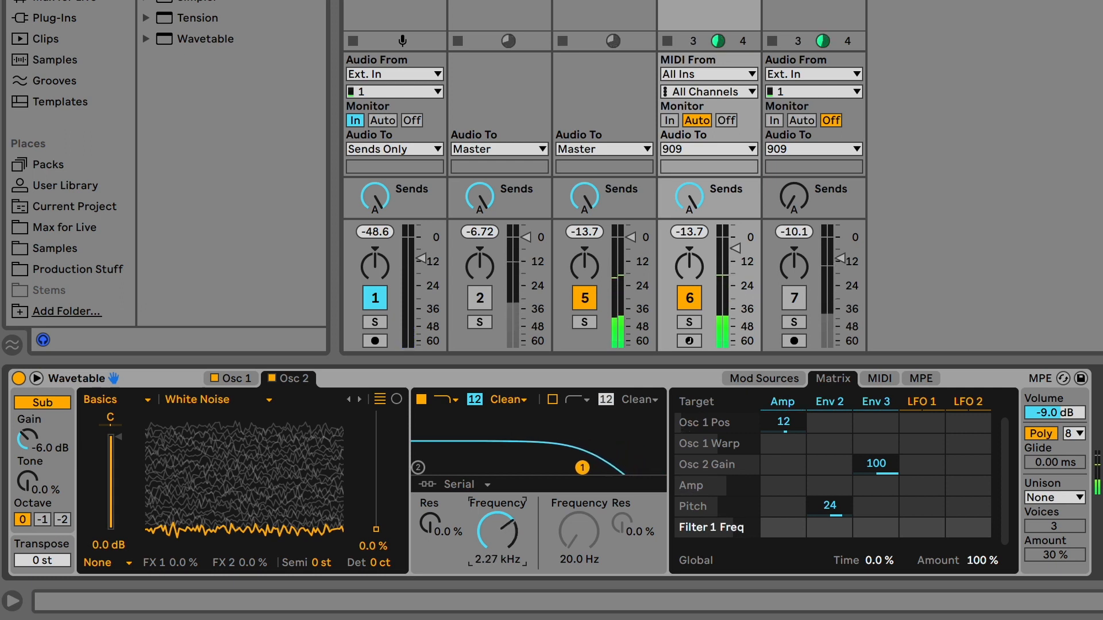
click(792, 323)
click(794, 323)
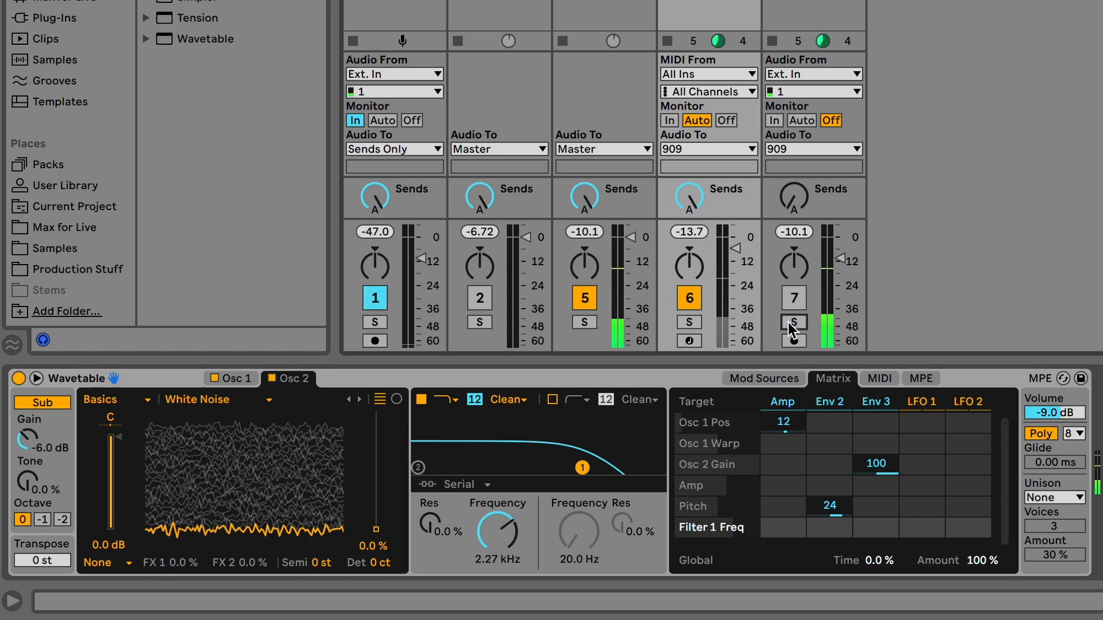
drag(582, 468, 592, 462)
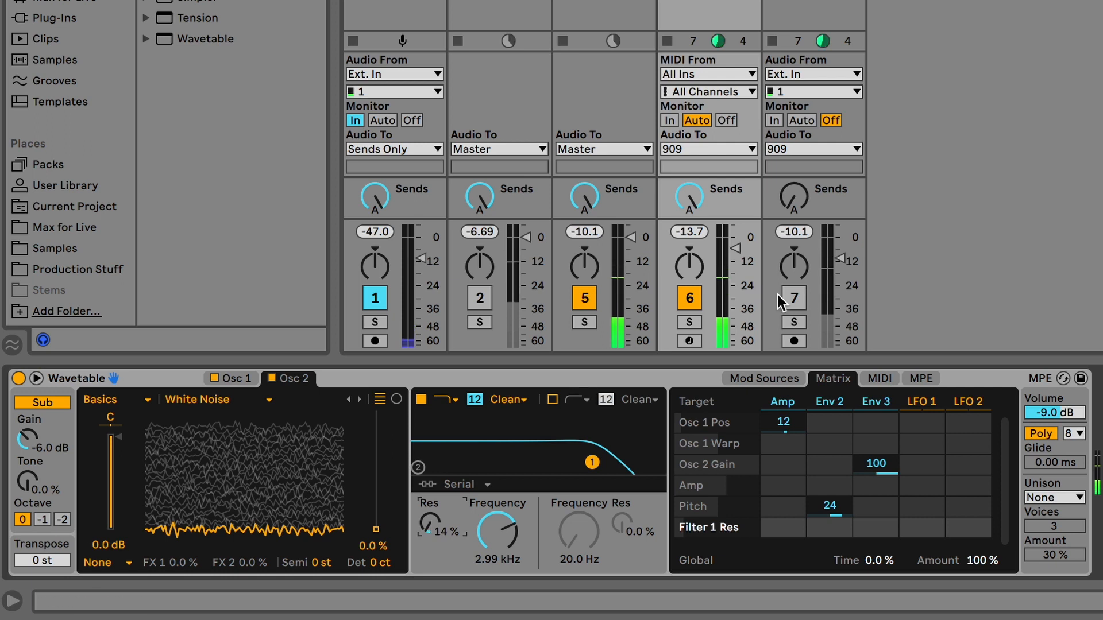
drag(735, 248, 738, 245)
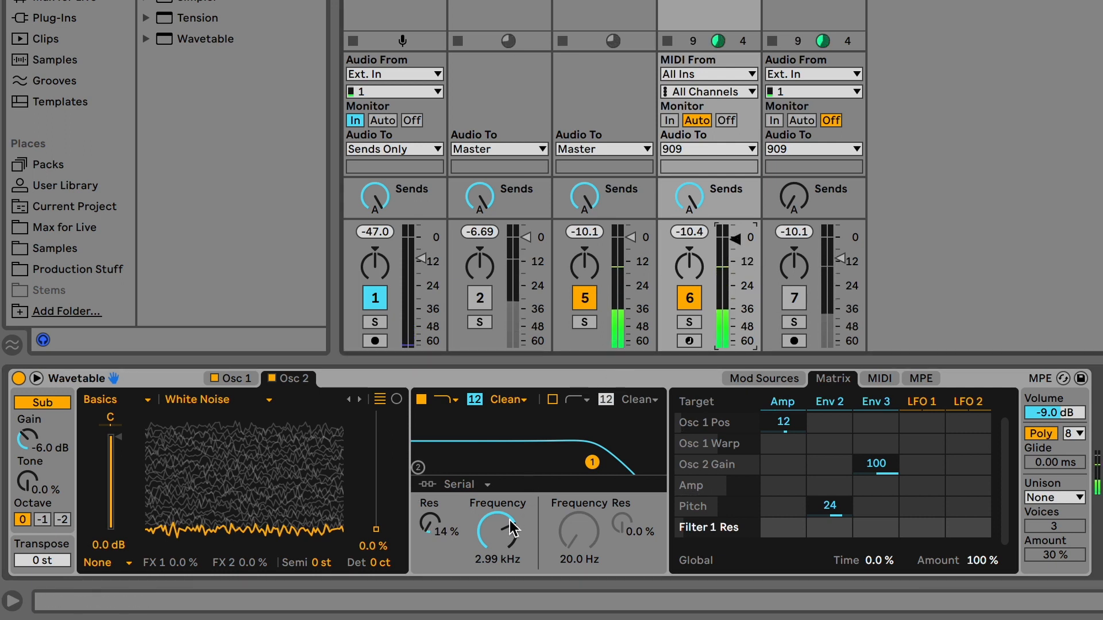
Set the Wavetable amp envelope's decay and release to 600 ms, and briefly solo the 909 sample track for comparison.
click(770, 378)
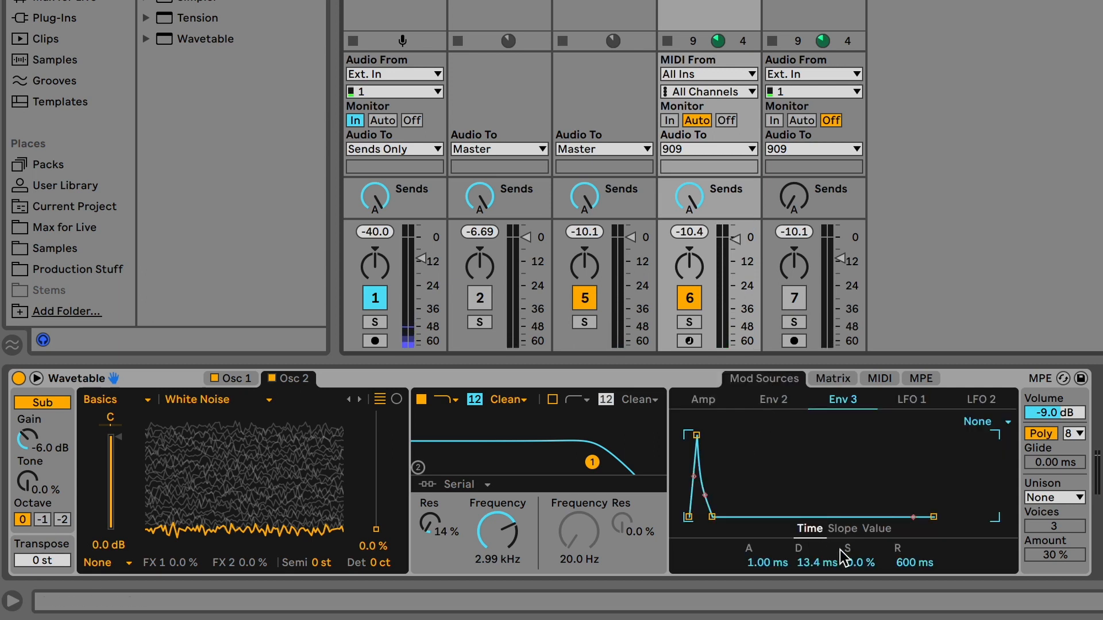
click(710, 398)
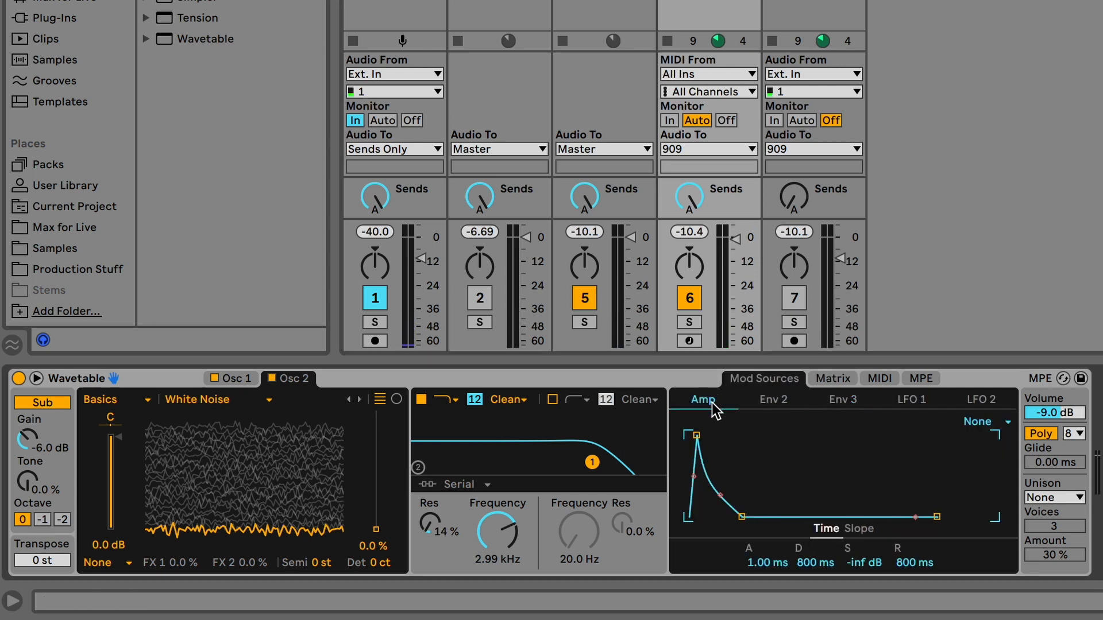
click(813, 562)
text(600)
key(Return)
click(909, 563)
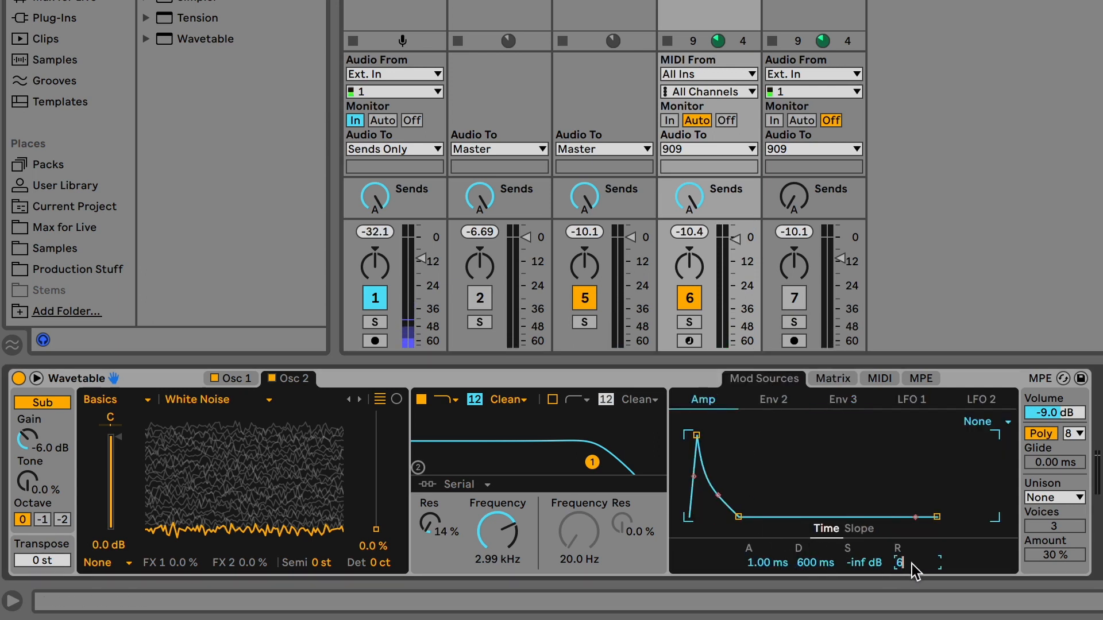
text(600)
key(Return)
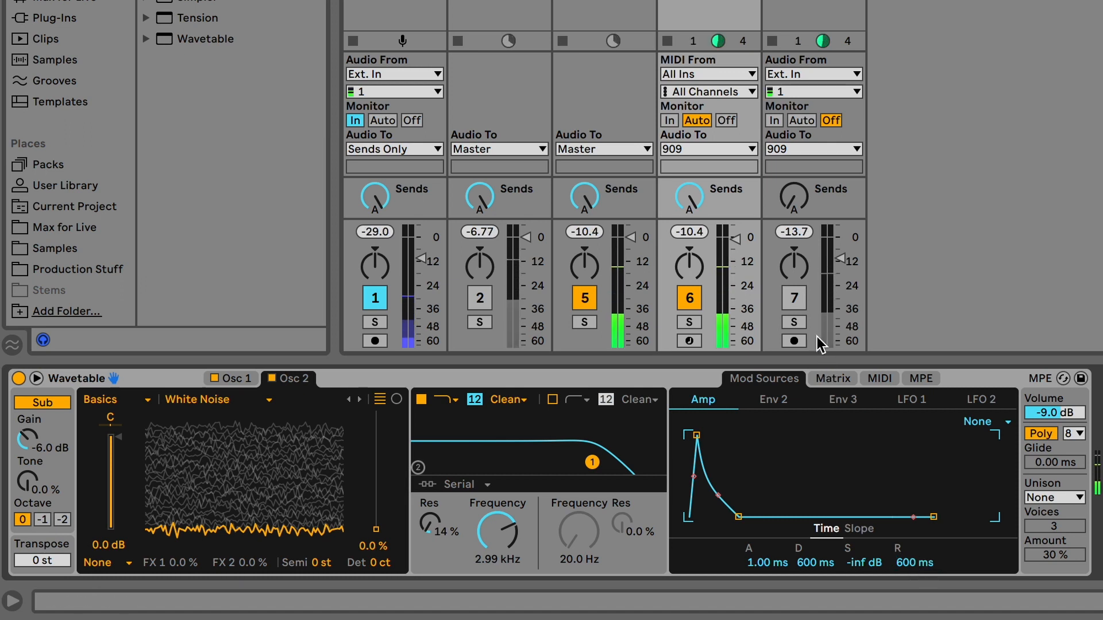
click(797, 322)
click(796, 322)
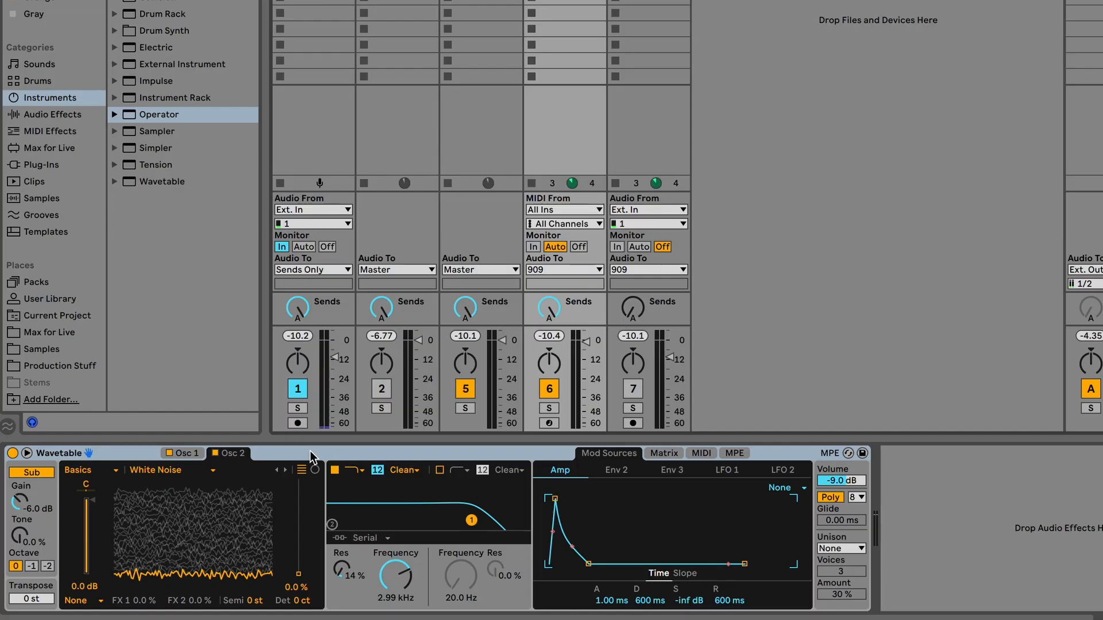
Group Wavetable into an Instrument Rack and add Operator as a second chain.
click(305, 451)
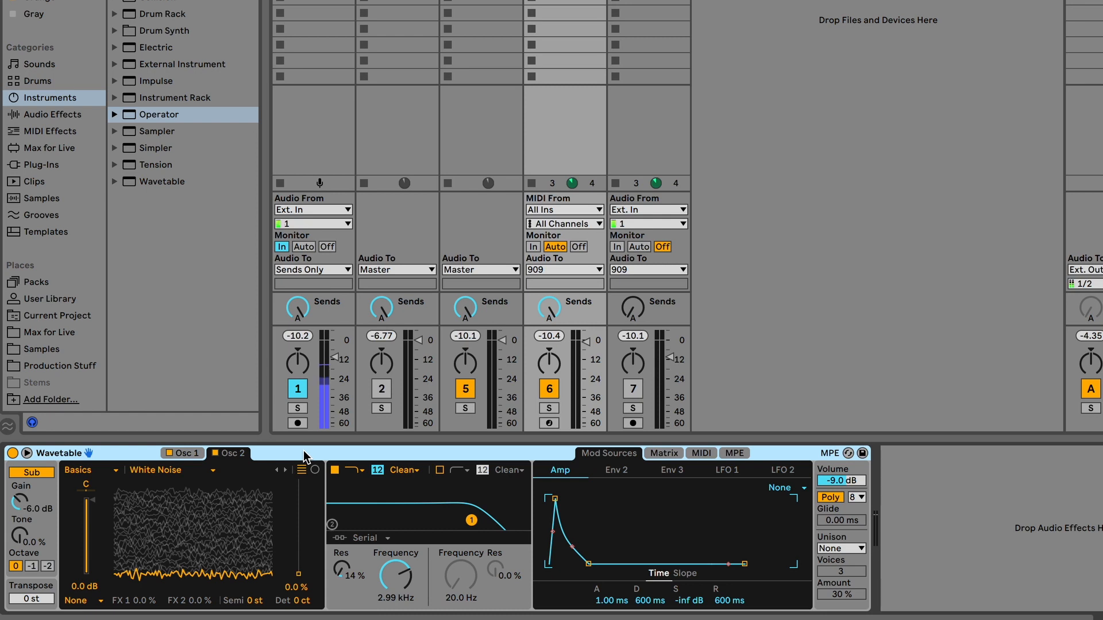
key(ctrl+g)
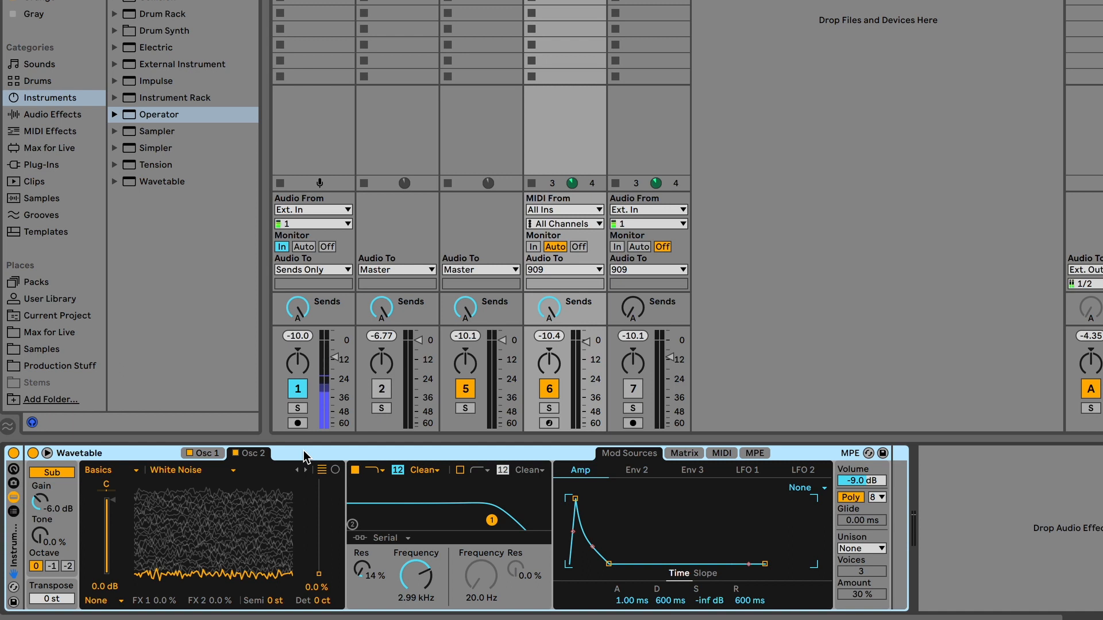
click(14, 513)
drag(161, 118, 154, 552)
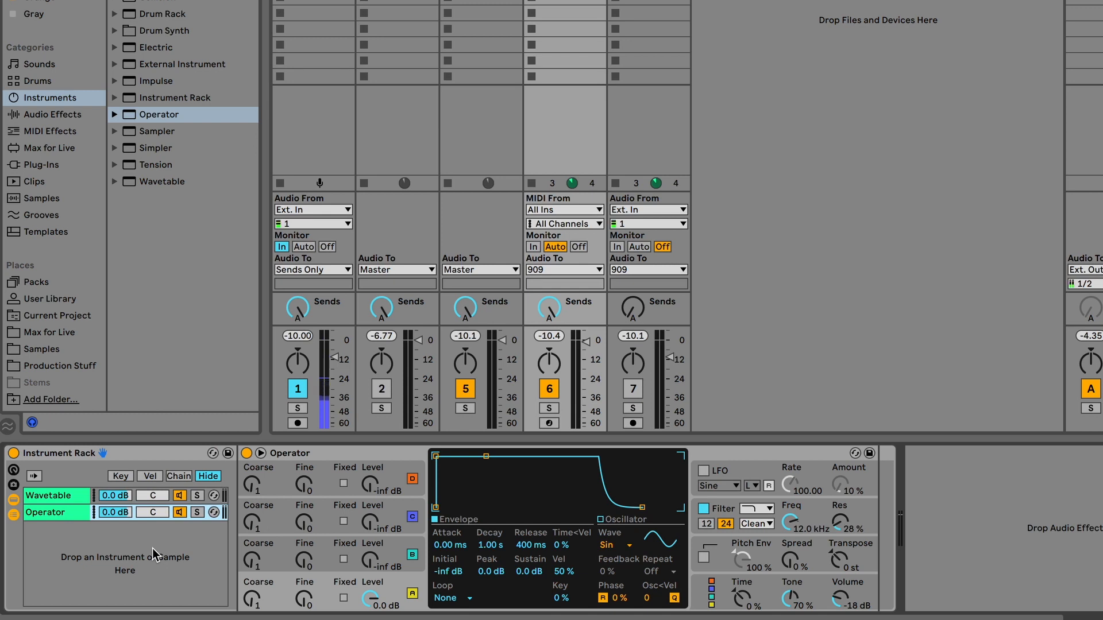
Set Operator's oscillator A to Noise White with -inf dB sustain, 400 ms decay and a level of -27 dB.
click(609, 549)
click(632, 519)
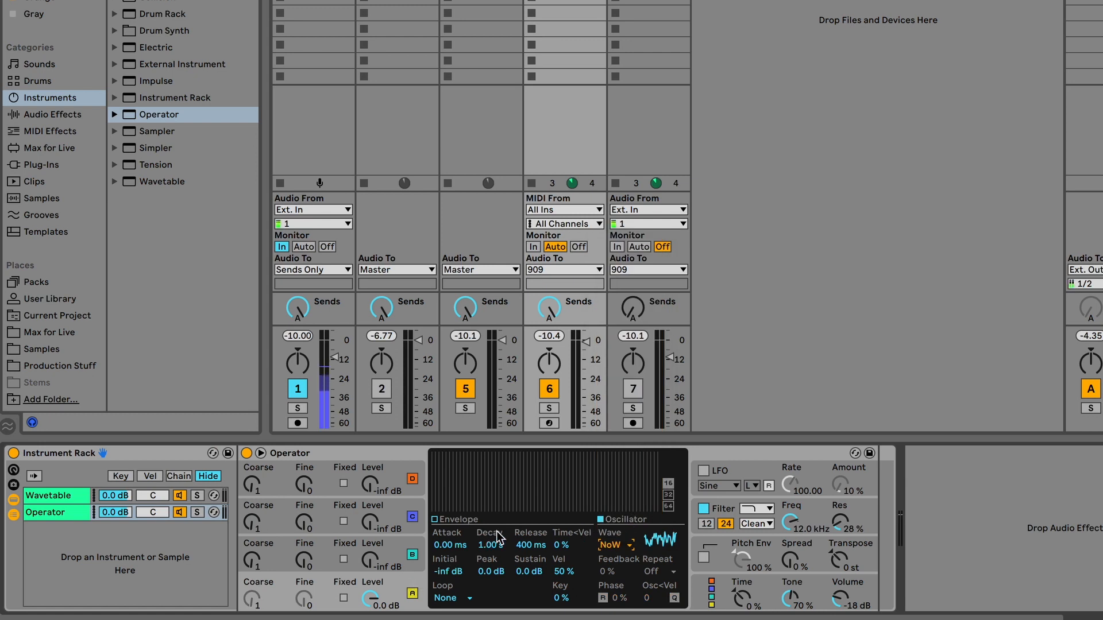
drag(524, 571, 524, 609)
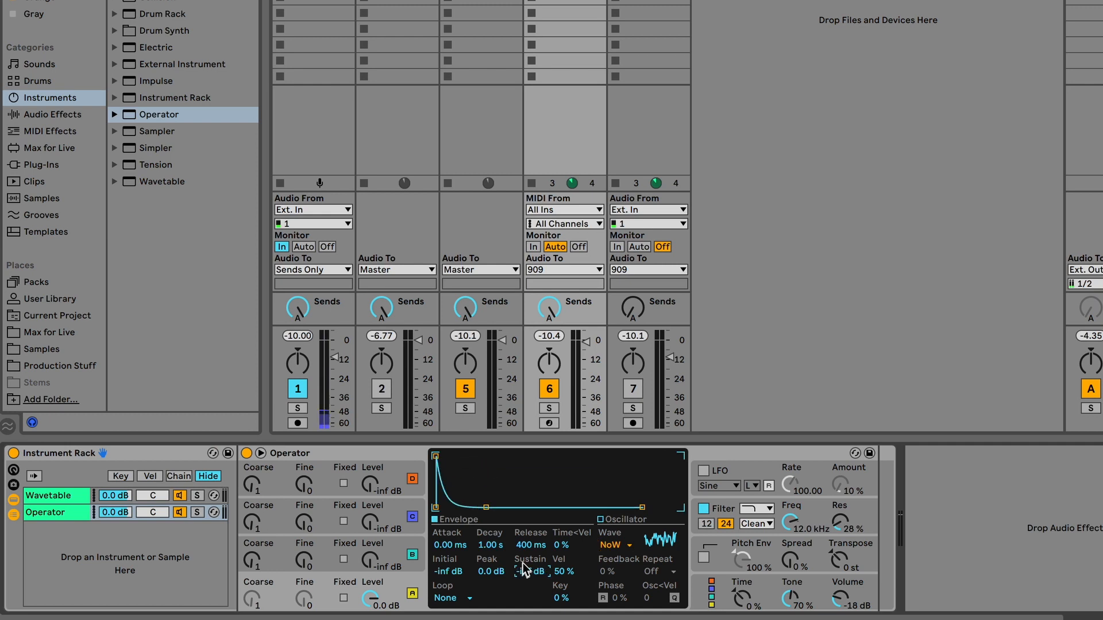
click(492, 544)
text(400)
key(Return)
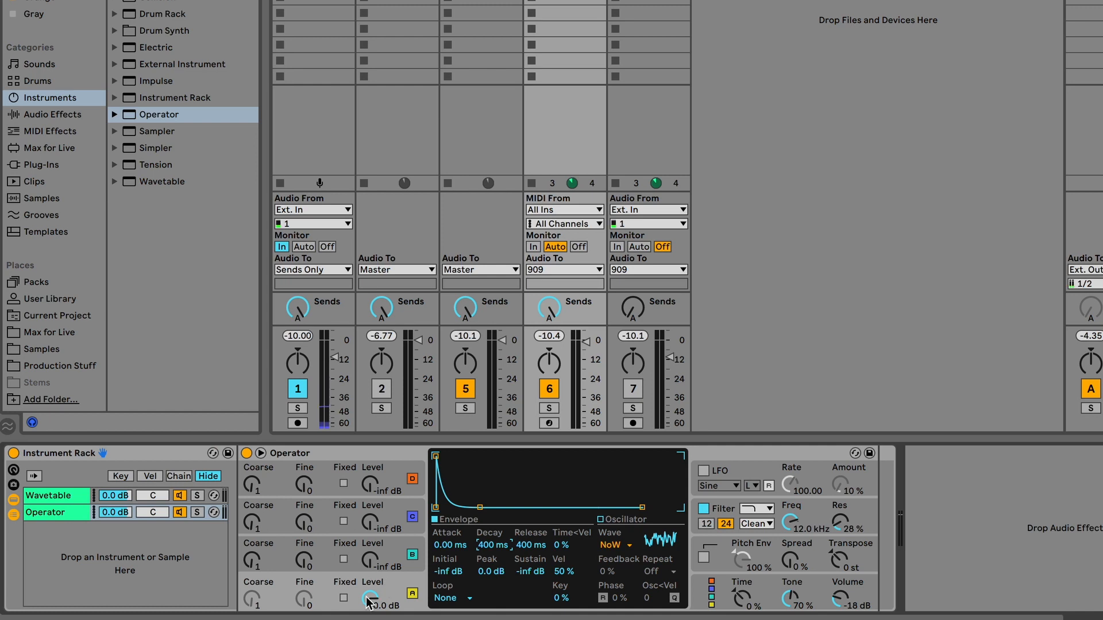
drag(367, 603, 368, 618)
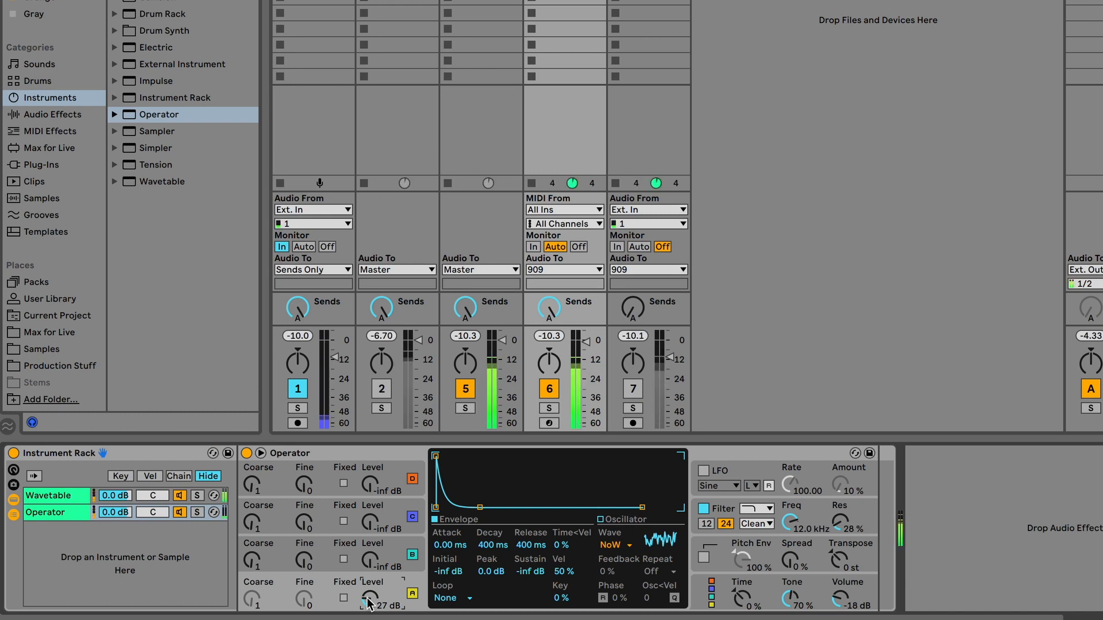
Set Operator's filter key tracking to 0%, its frequency to 7.02 kHz and its resonance to 7.8%.
click(735, 508)
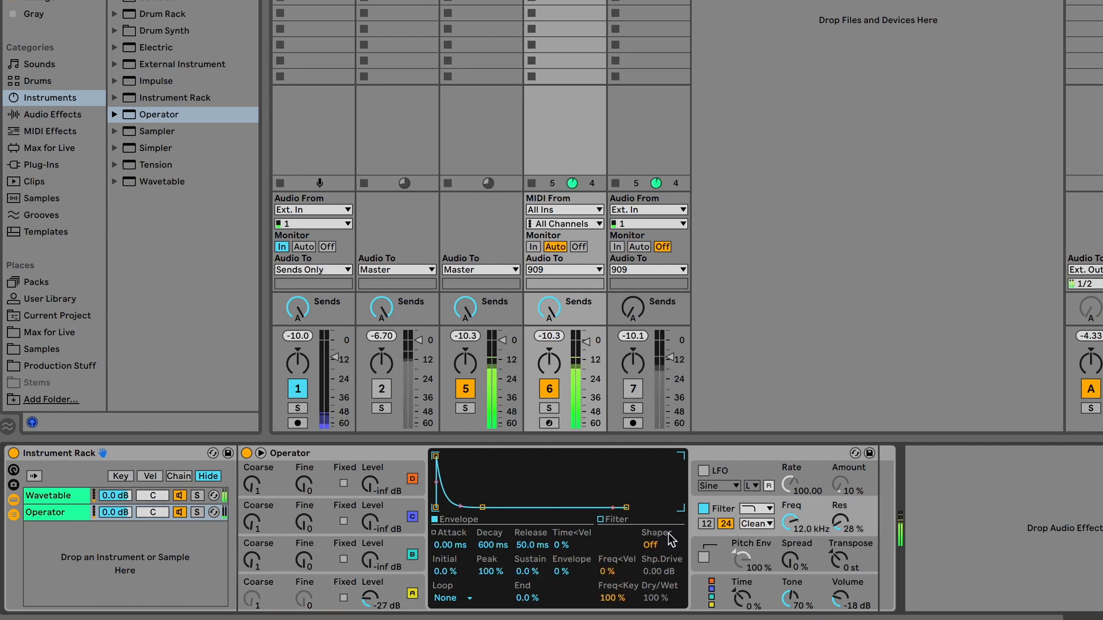
drag(625, 590, 625, 610)
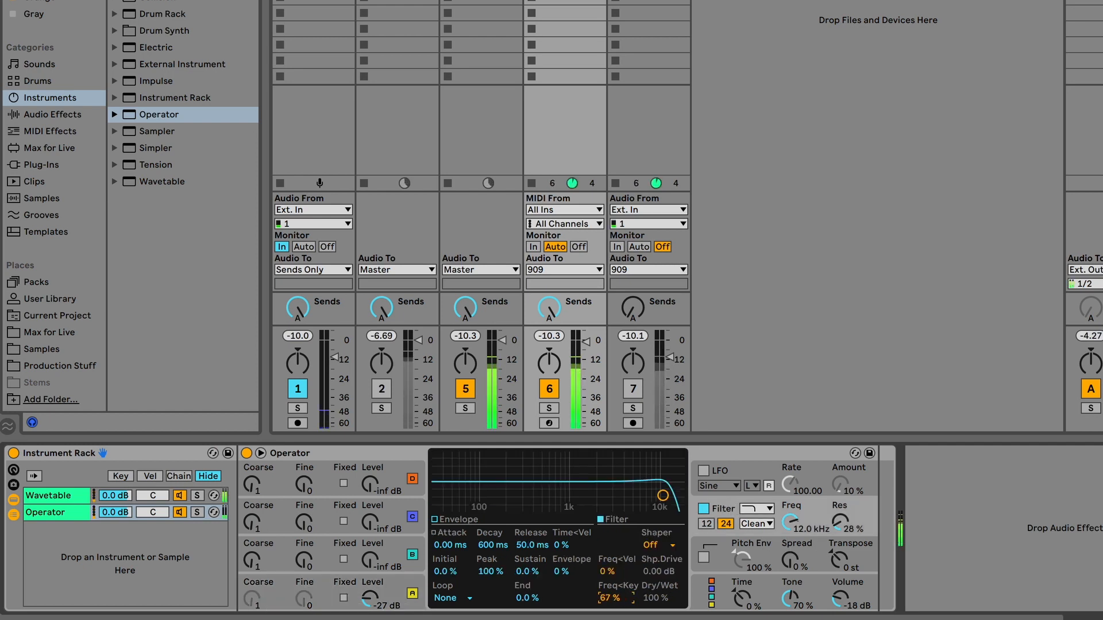
text(0)
key(Return)
drag(799, 519, 842, 540)
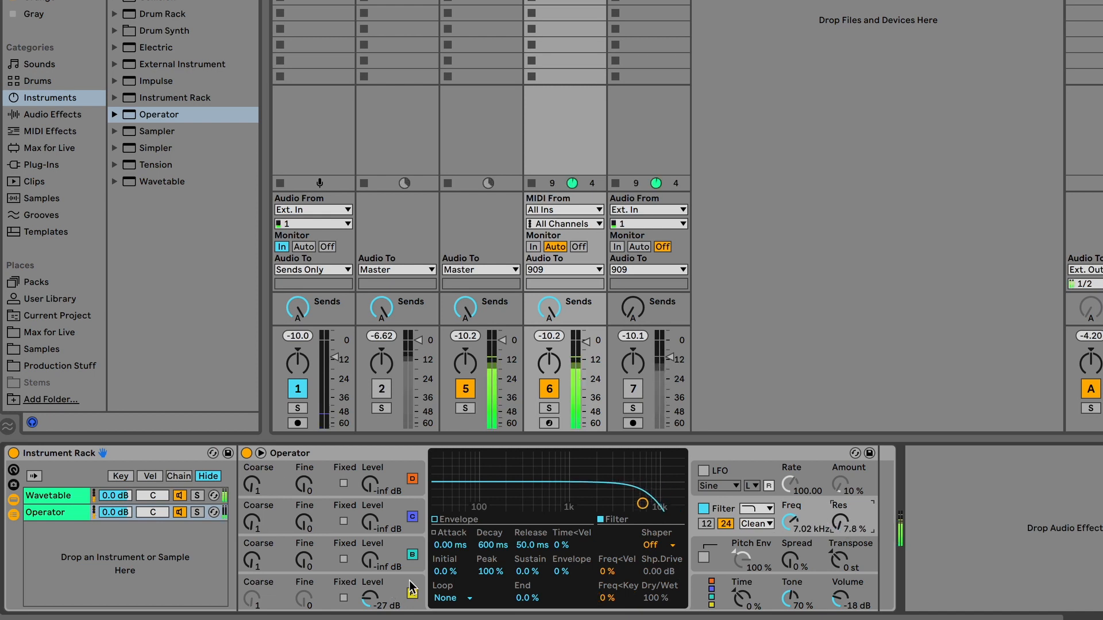
Lengthen oscillator A's envelope to 600 ms decay and 600 ms release.
click(402, 598)
text(600)
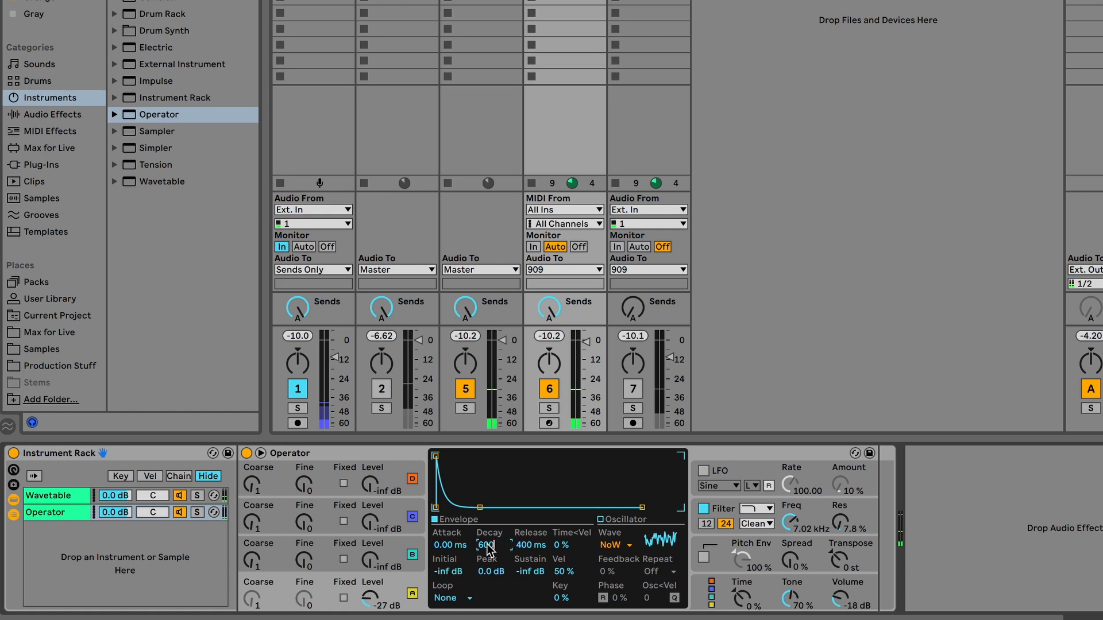
click(535, 547)
text(600)
key(Return)
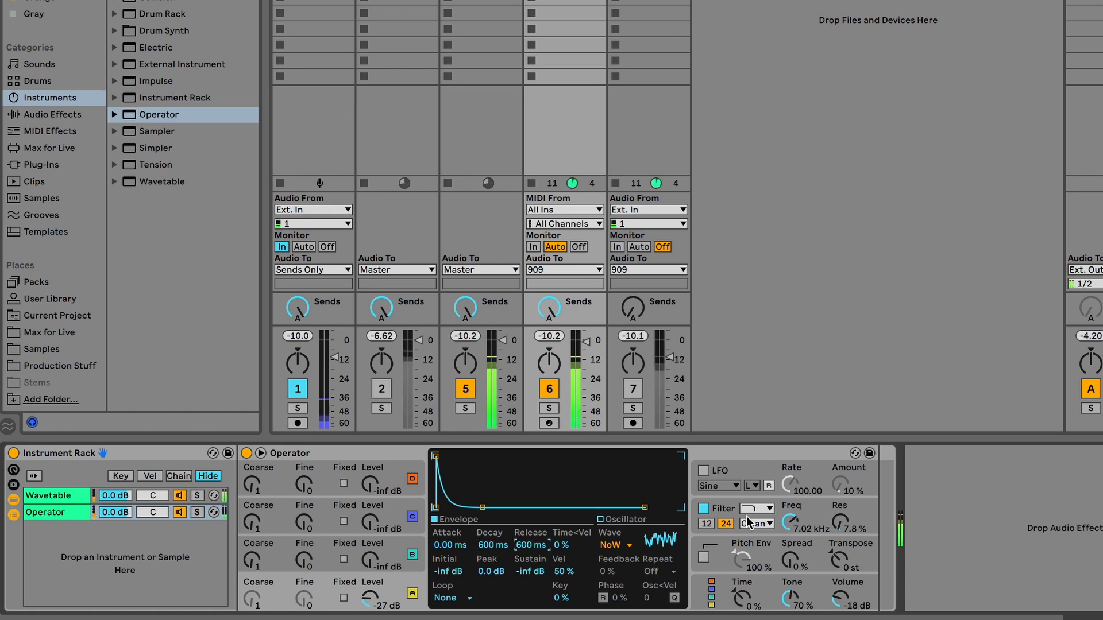
Raise Operator's filter frequency to 10.0 kHz and lower oscillator A's level to -39 dB.
click(789, 524)
drag(789, 522, 790, 513)
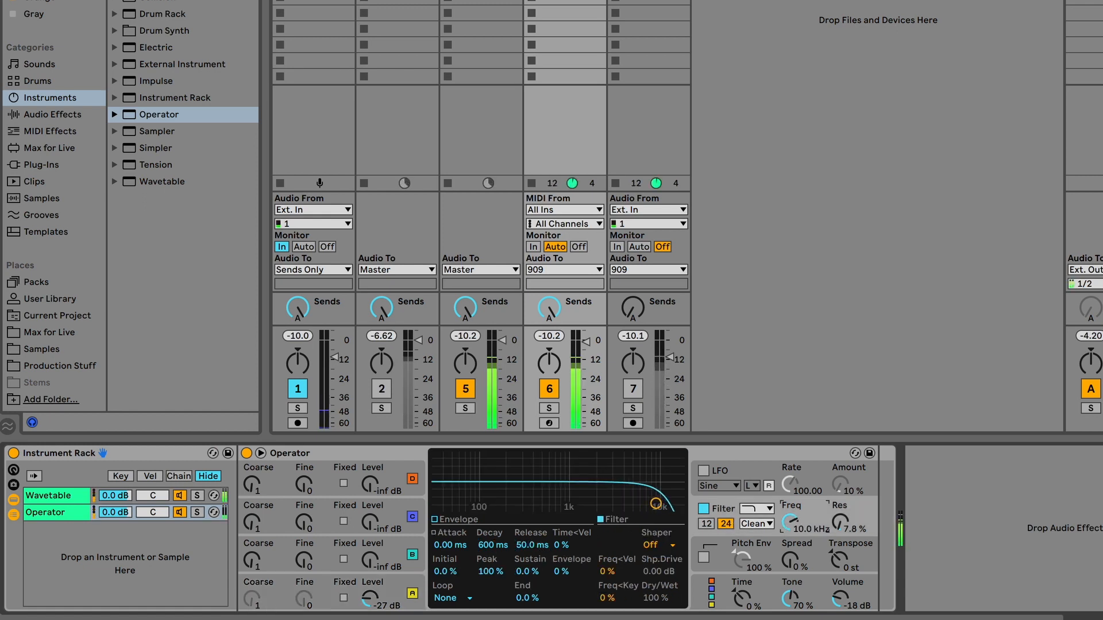
drag(369, 598, 369, 606)
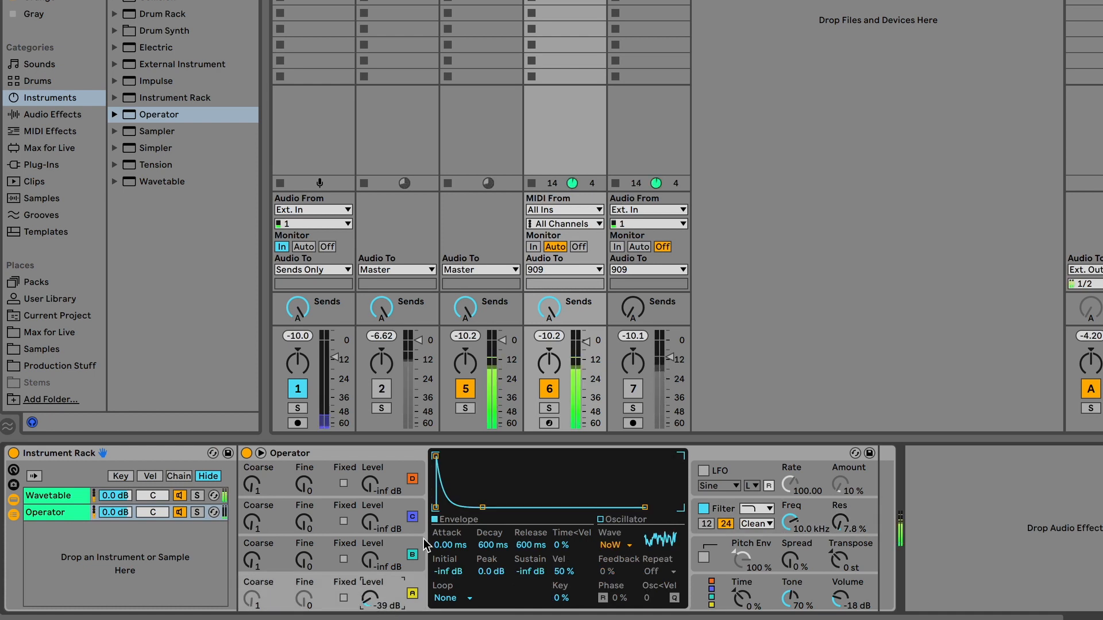
Compare the soloed 909 sample and synth track, setting oscillator A to -42 dB and the filter to 11.1 kHz with 0.0% resonance.
click(632, 409)
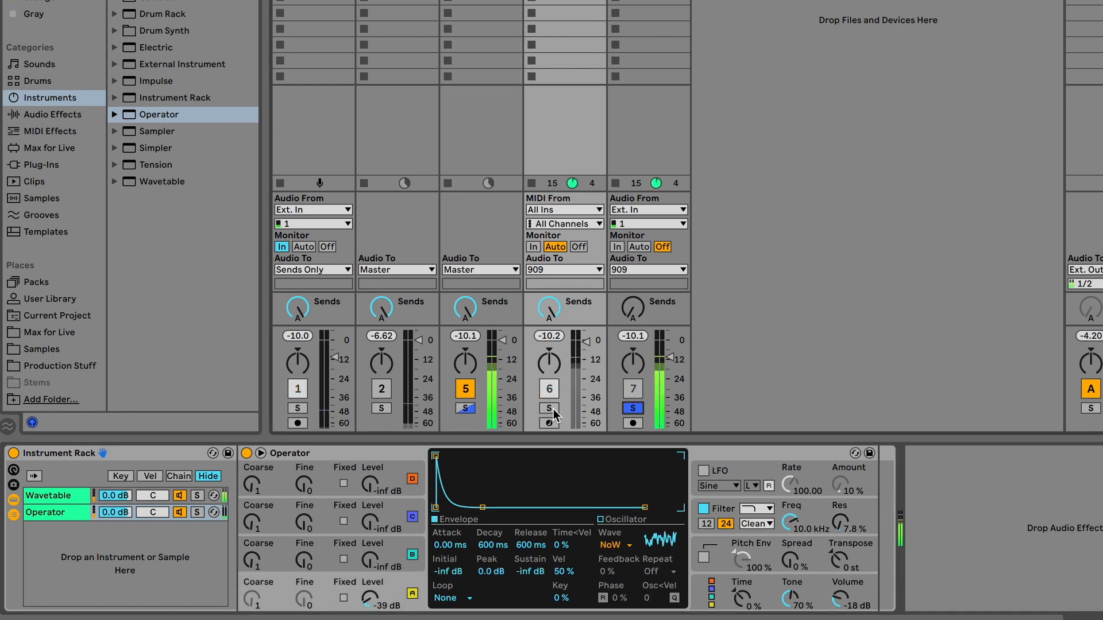
click(552, 409)
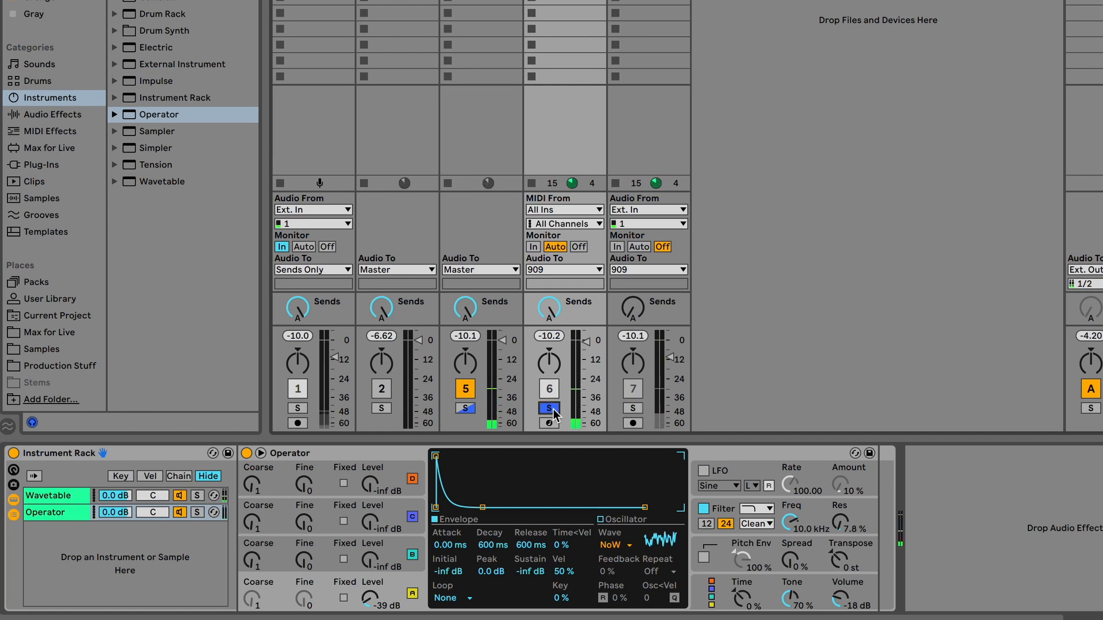
click(630, 406)
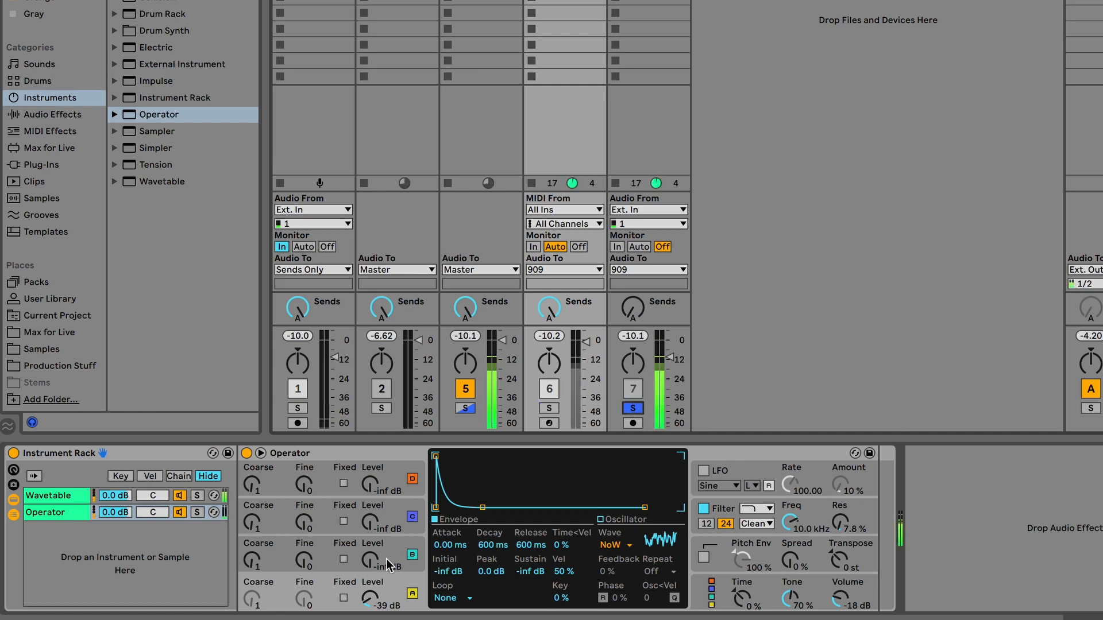
drag(370, 598, 370, 603)
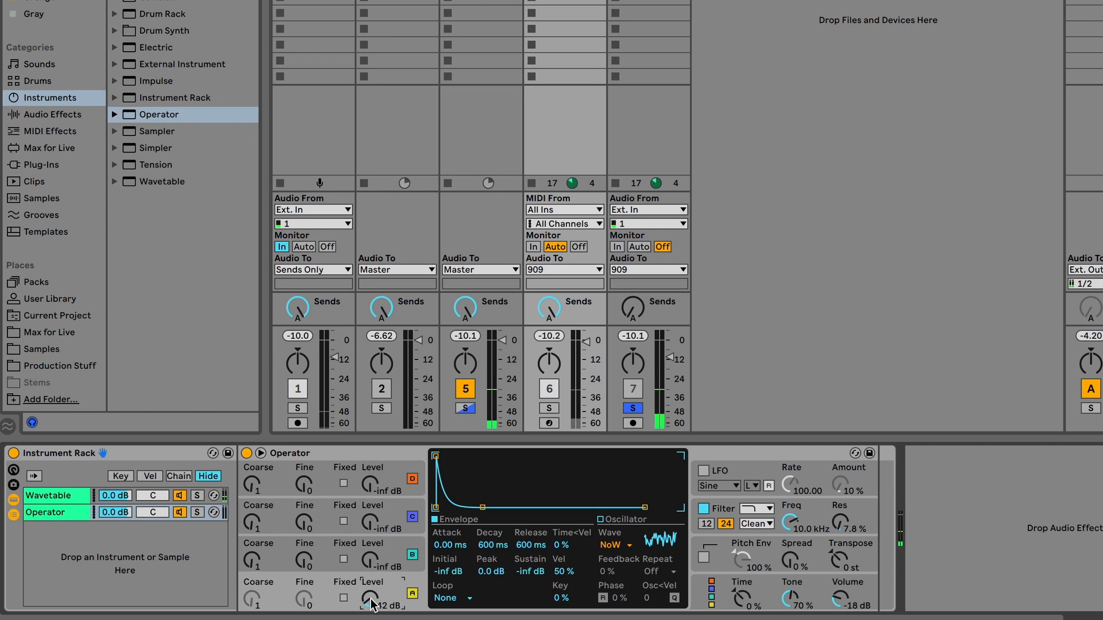
click(550, 408)
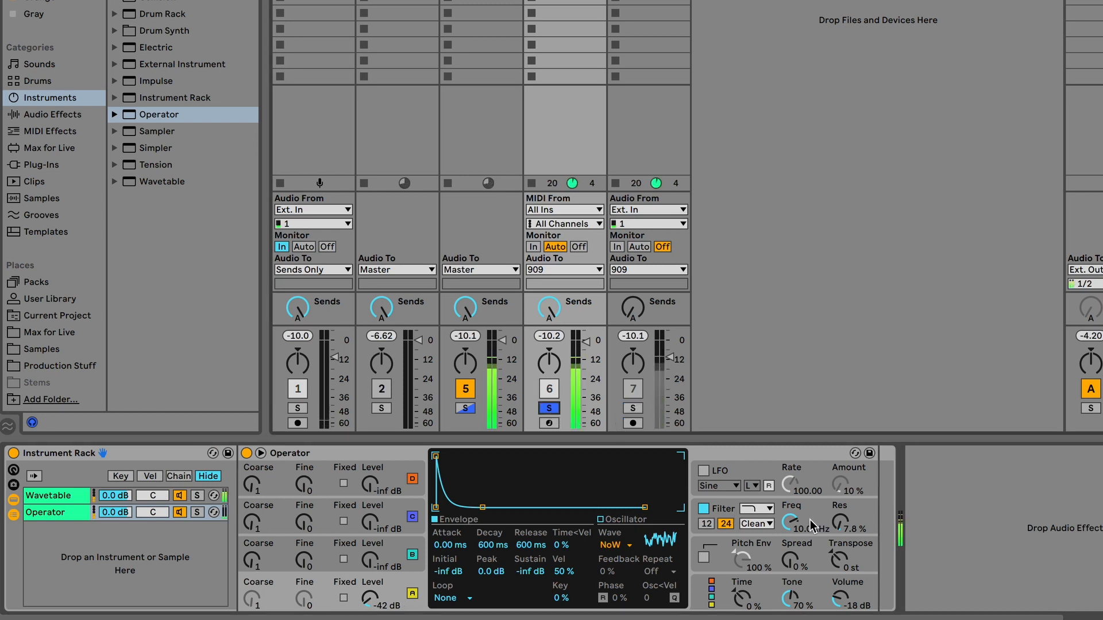
drag(791, 521, 790, 520)
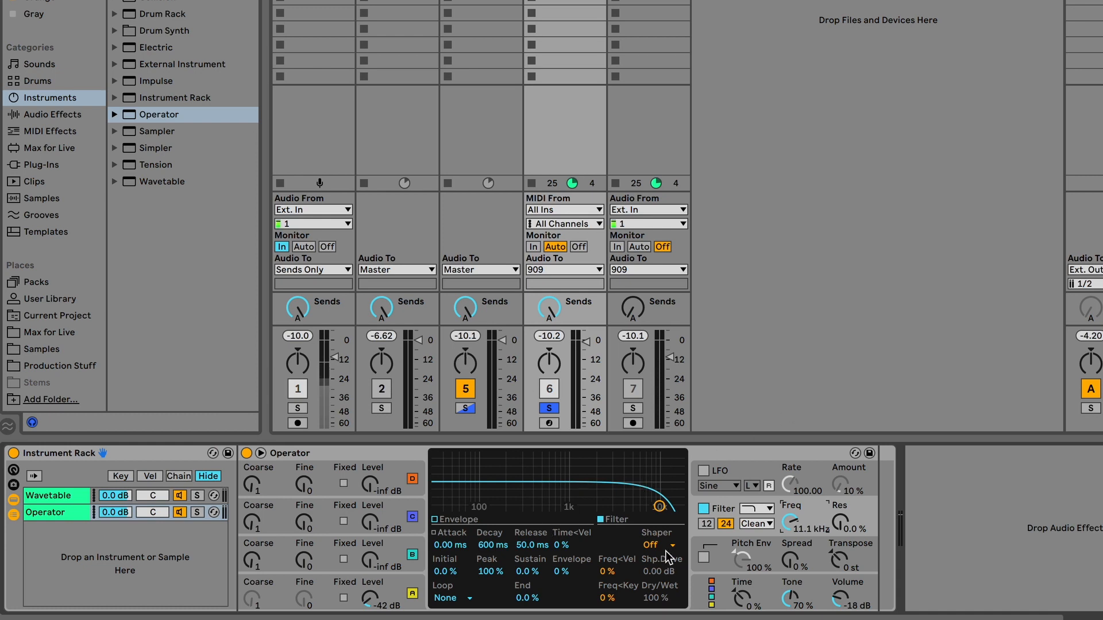
Run all four oscillators in parallel and set oscillator B to Noise White with -inf dB sustain, 22.0 ms decay and release, and 0.0 dB level.
click(698, 586)
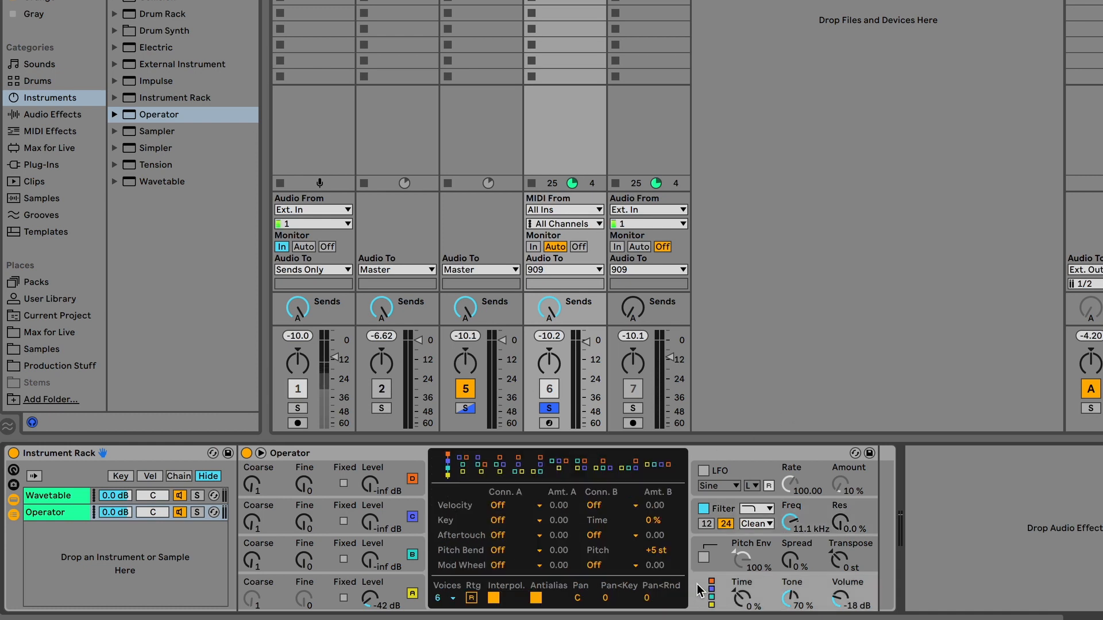
click(646, 465)
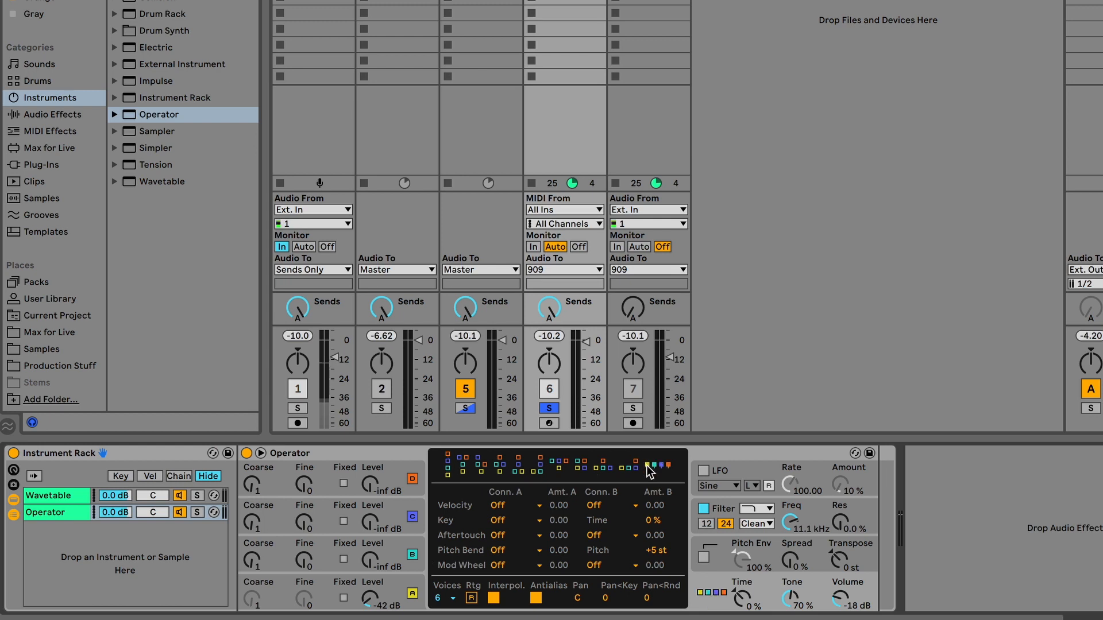
click(413, 544)
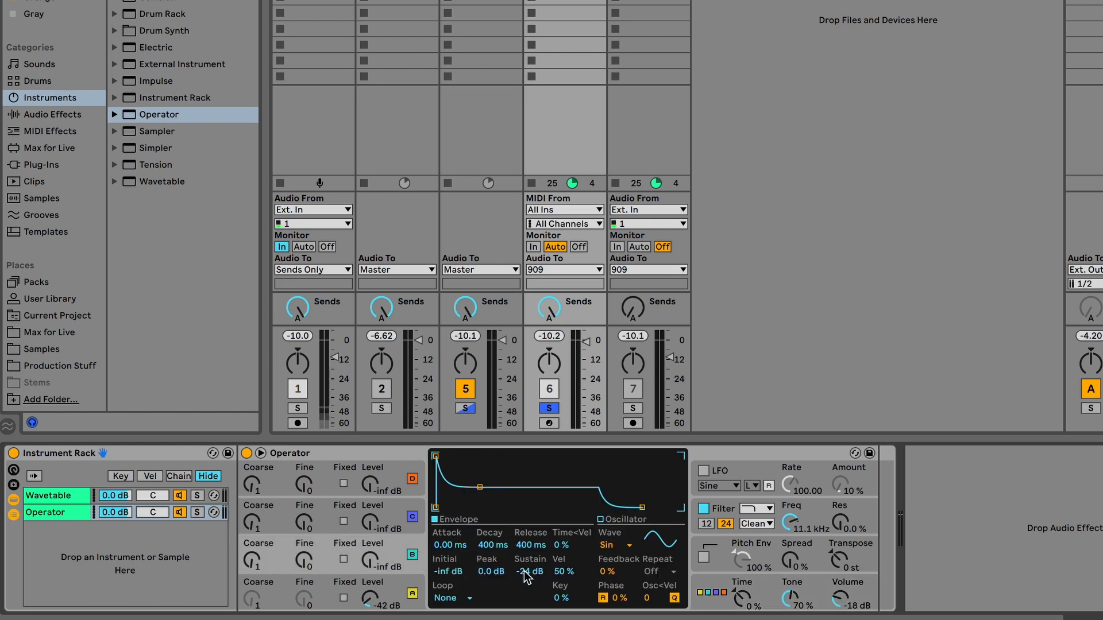
drag(527, 572, 527, 609)
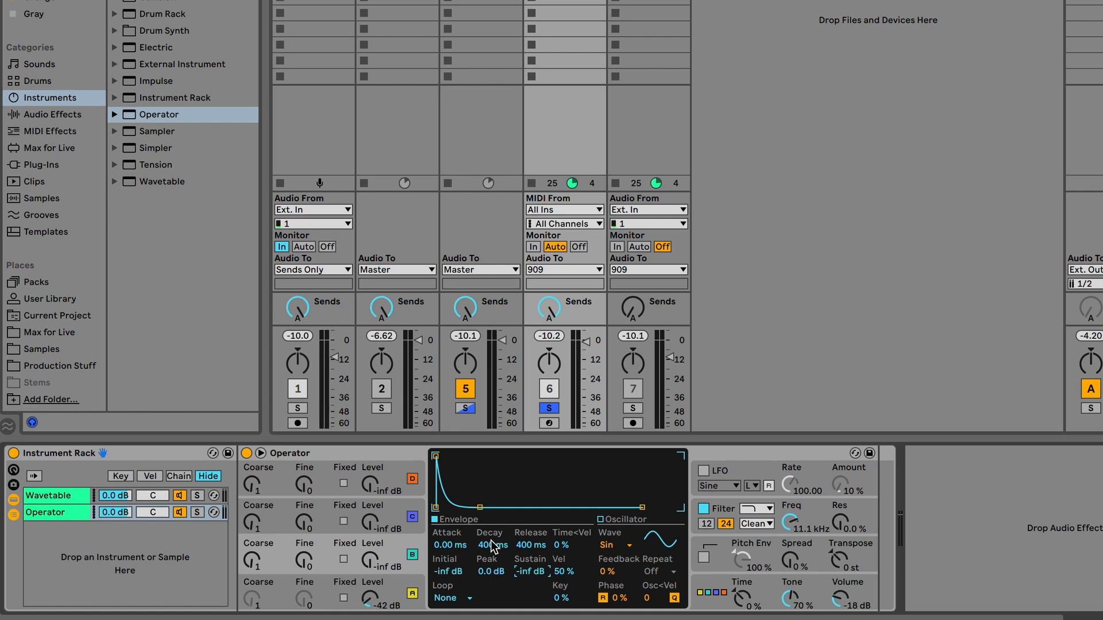
drag(493, 545, 493, 598)
click(607, 544)
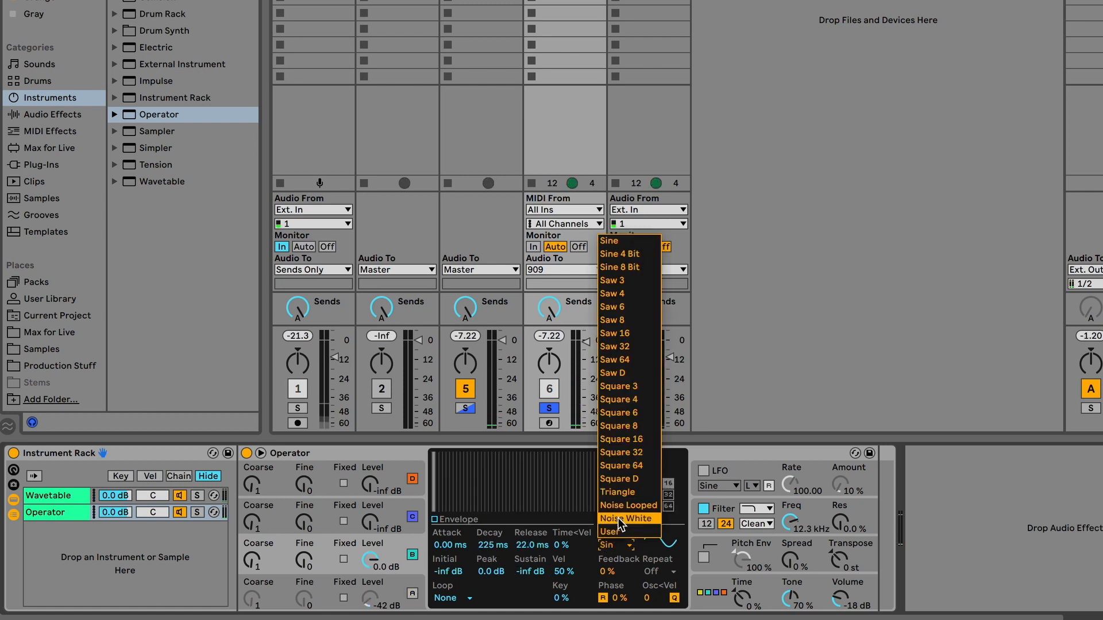
click(619, 518)
drag(494, 546, 494, 555)
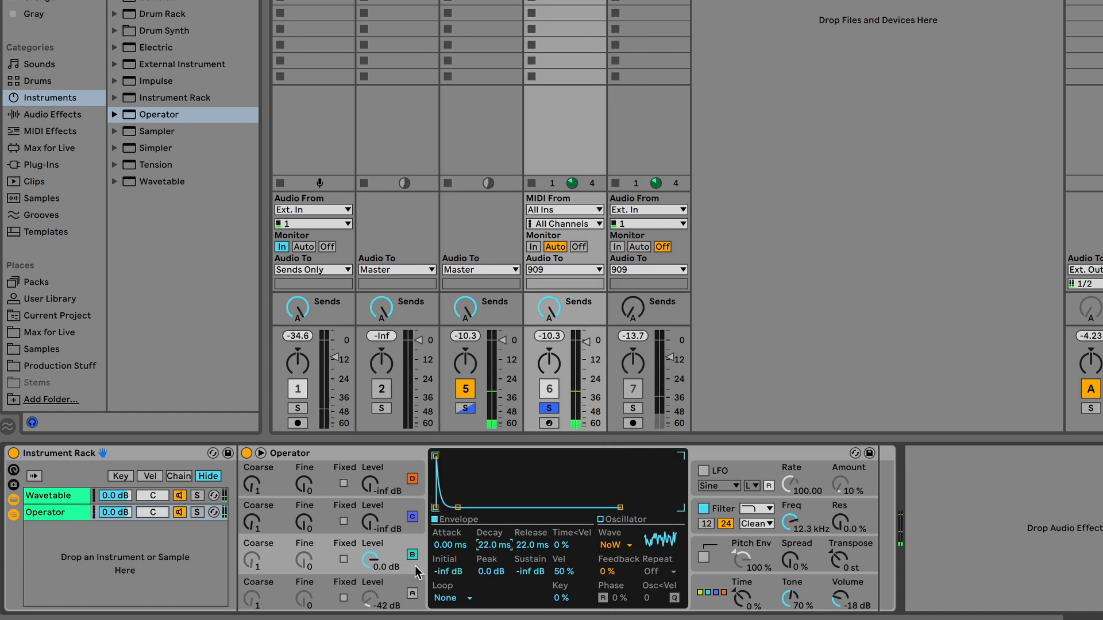
Lower oscillator B's level to -2.2 dB and the filter frequency to 8.61 kHz, and solo the 909 sample track for comparison.
click(413, 594)
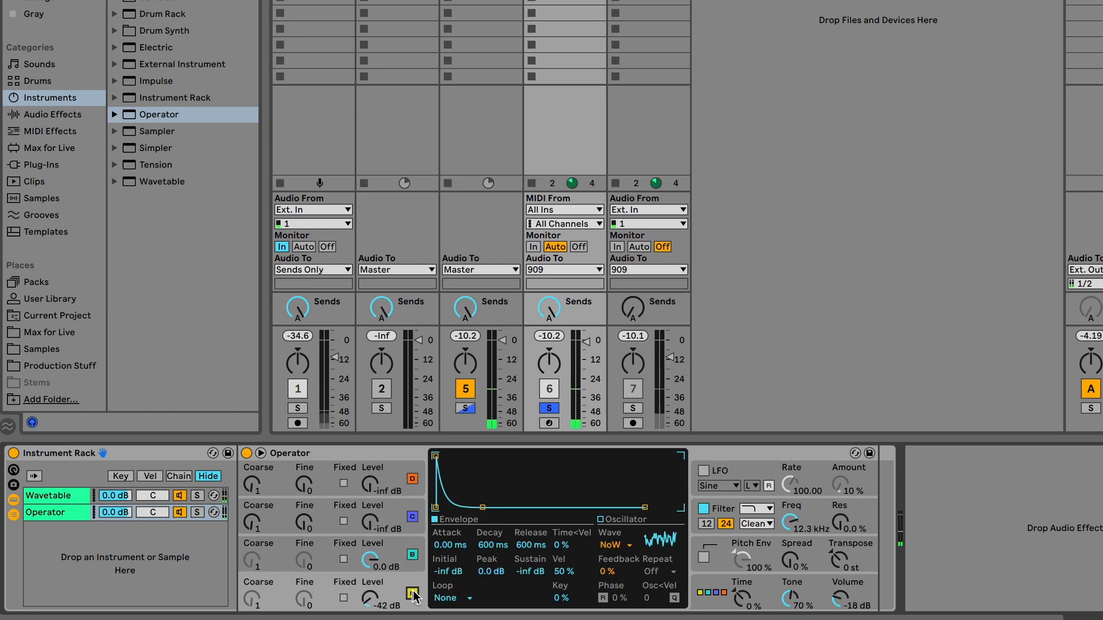
drag(370, 560, 370, 575)
click(633, 408)
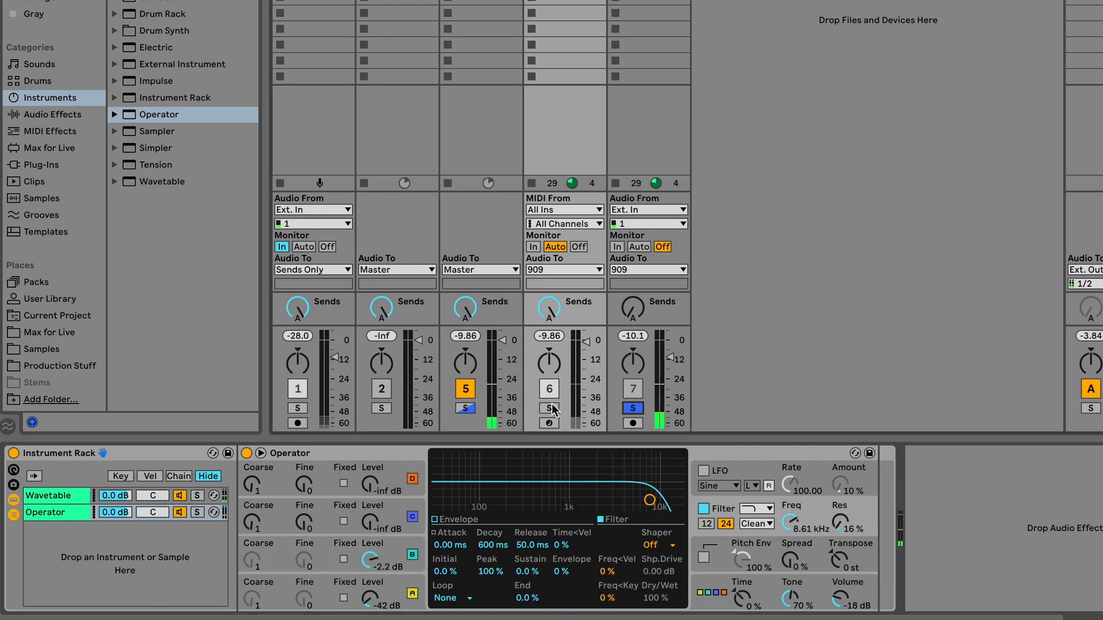
Solo the synth track again, reduce the filter resonance to 1.0% and set oscillator A's level to -41 dB.
click(549, 408)
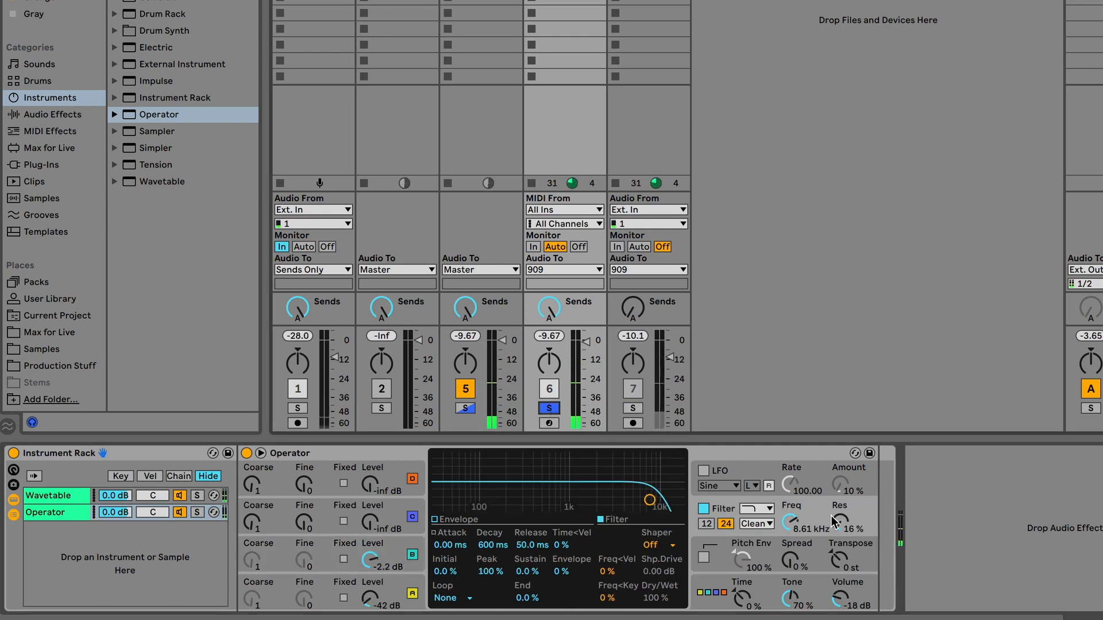
drag(840, 522, 840, 540)
drag(370, 598, 370, 603)
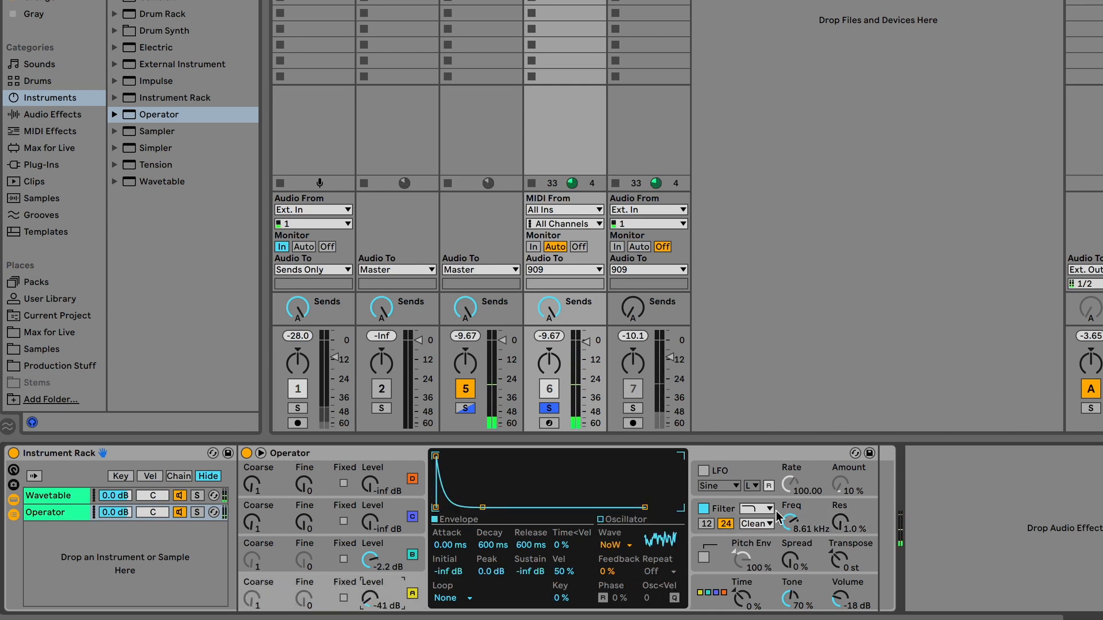
Raise the low-pass filter frequency of the Operator noise layer in the 909 instrument rack.
drag(793, 521, 793, 512)
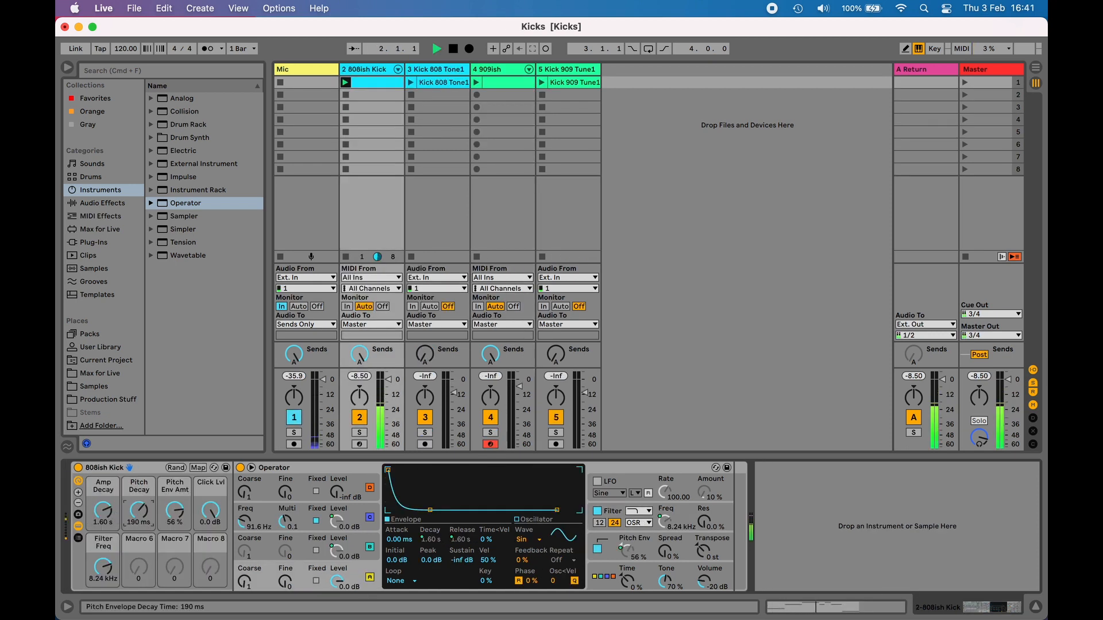
Adjust the 808ish Kick rack's macros to Amp Decay 580 ms, Pitch Decay 88.6 ms and Click Lvl -13 dB.
drag(104, 510, 103, 535)
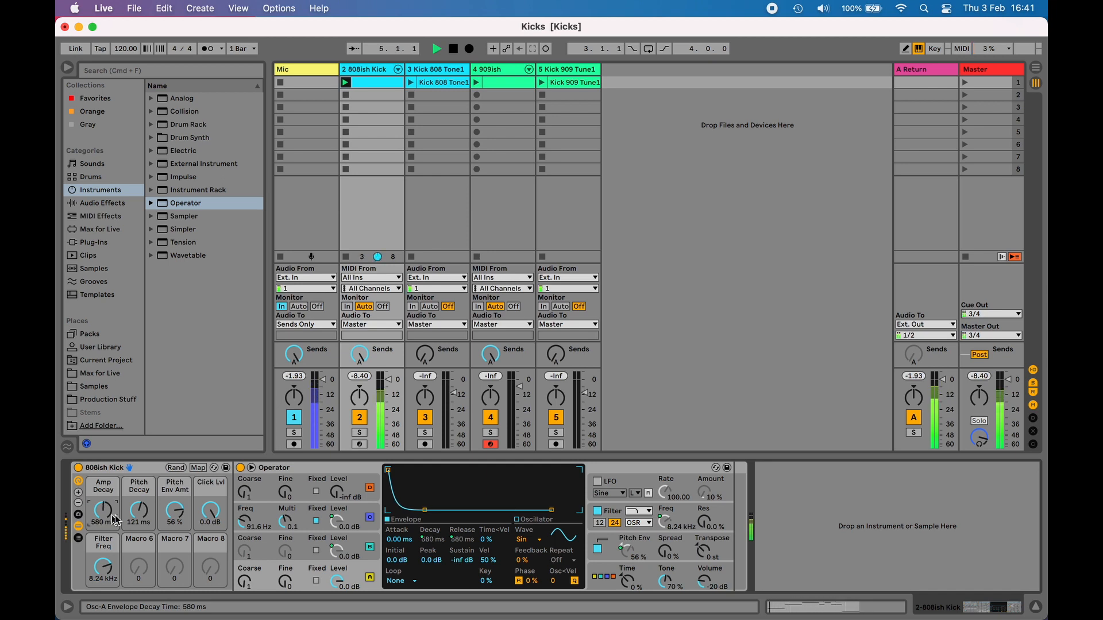
drag(139, 510, 140, 514)
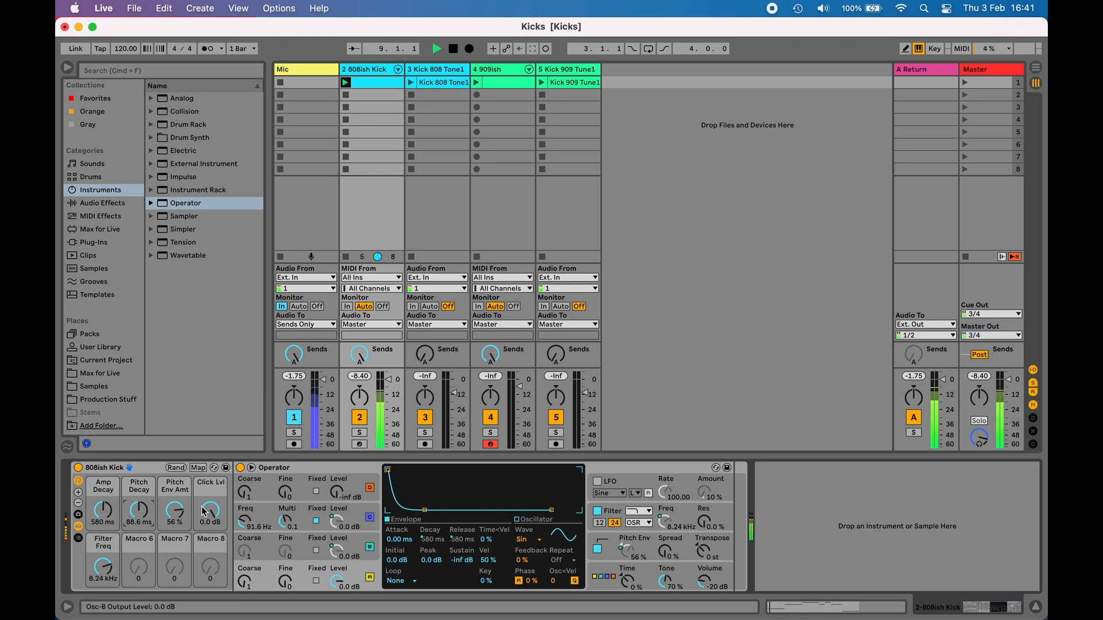
drag(210, 510, 211, 525)
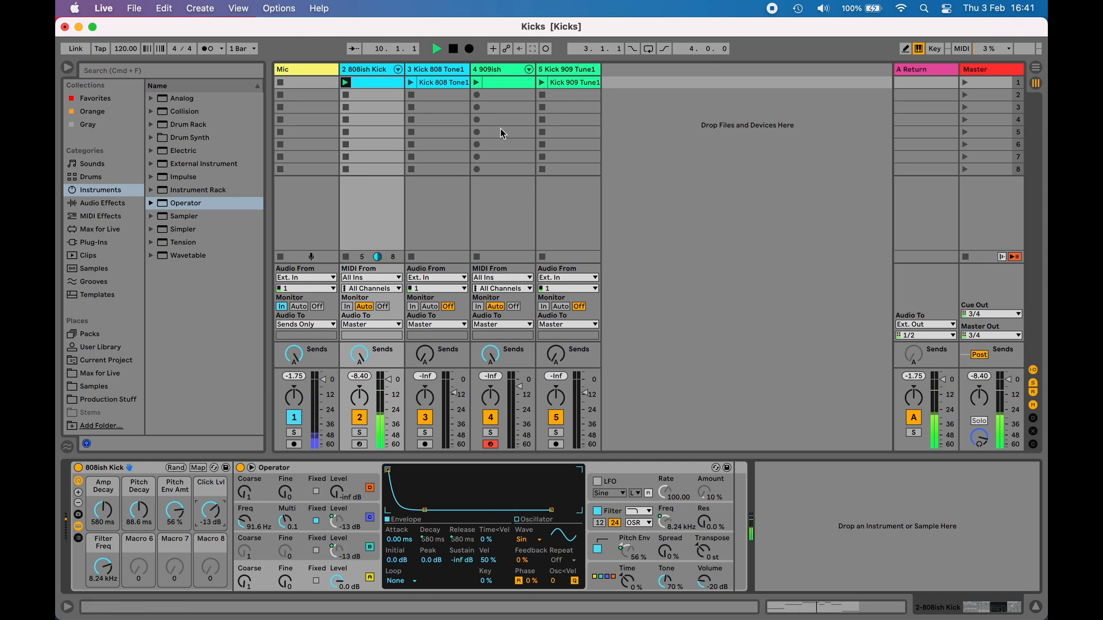
Launch the 909ish clip and set its rack macros to Amp Decay 47, Pitch Env Amt 90, Noise Colour 94 and Click Lvl 75.
click(477, 83)
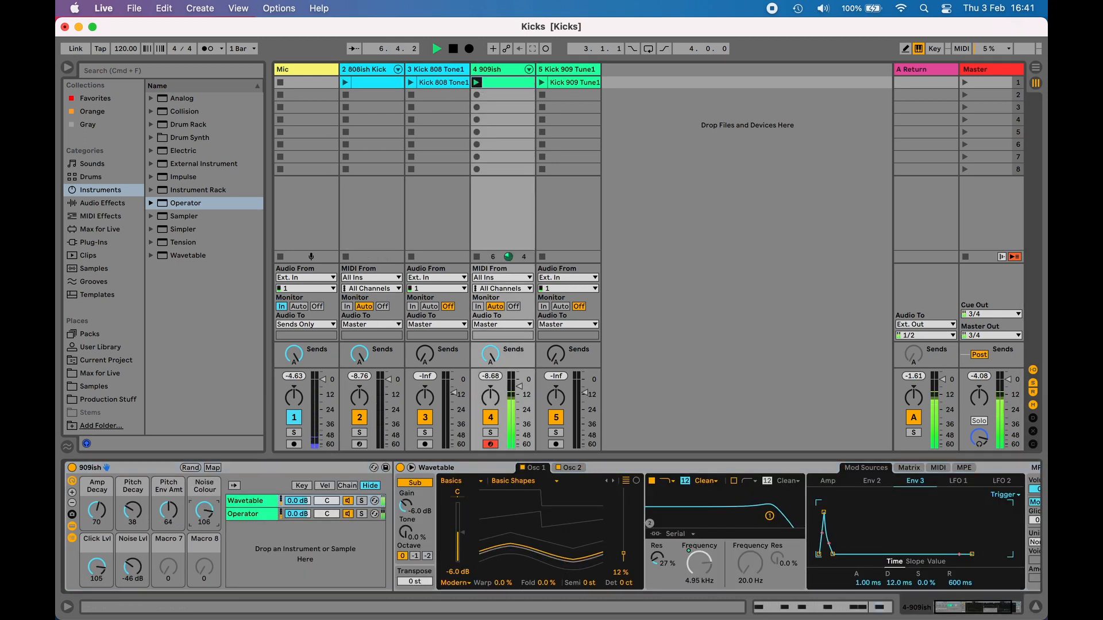
drag(96, 511, 96, 517)
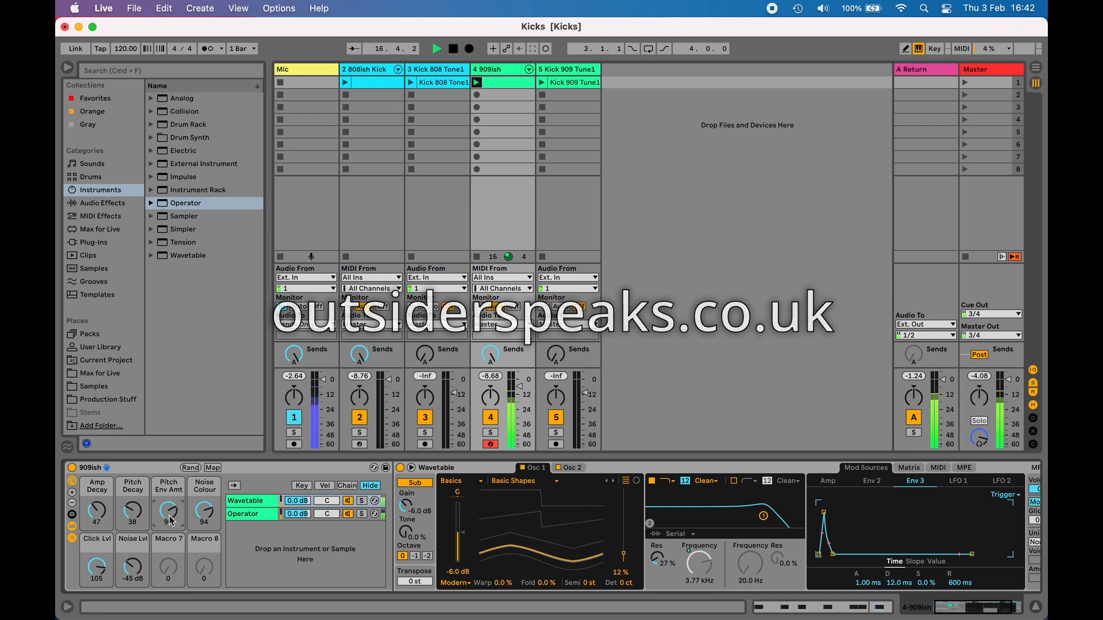
drag(97, 568, 100, 573)
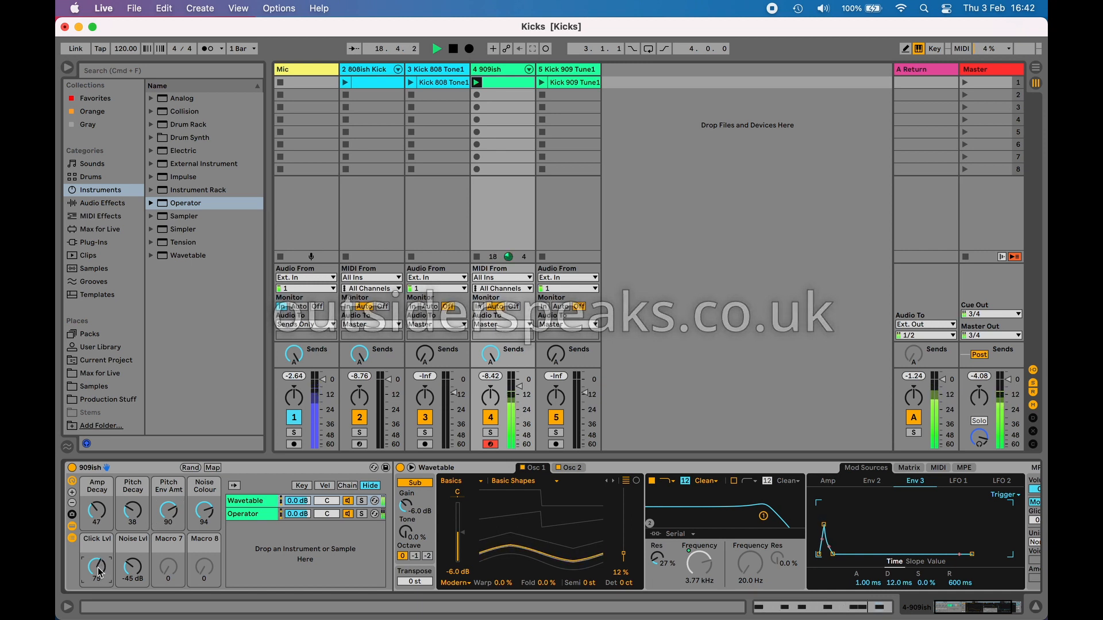